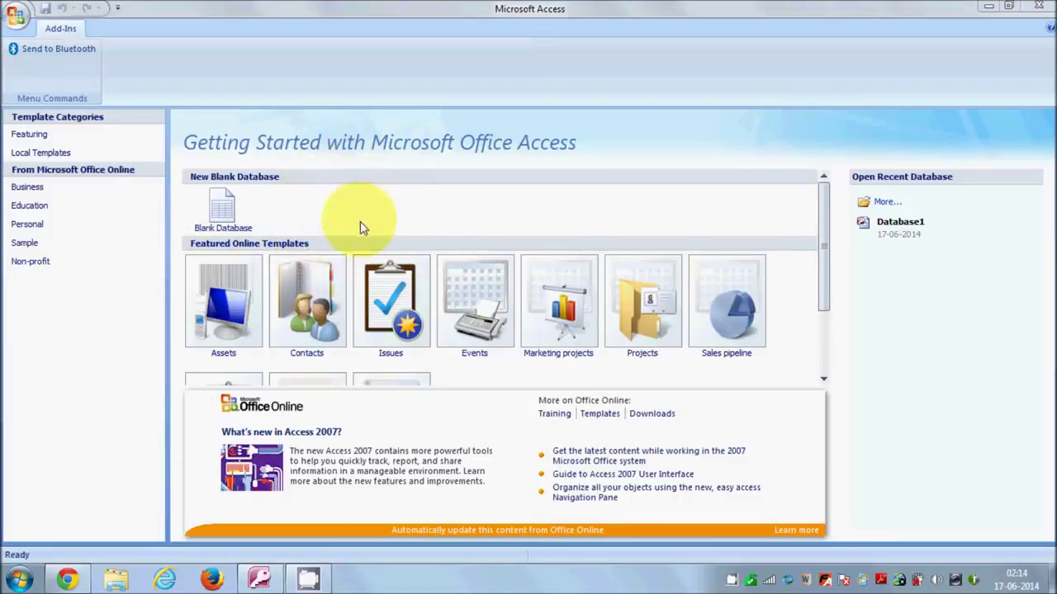
Step: Exit Microsoft Access 2007 from the Getting Started page to reach the Windows desktop
left_click(1024, 6)
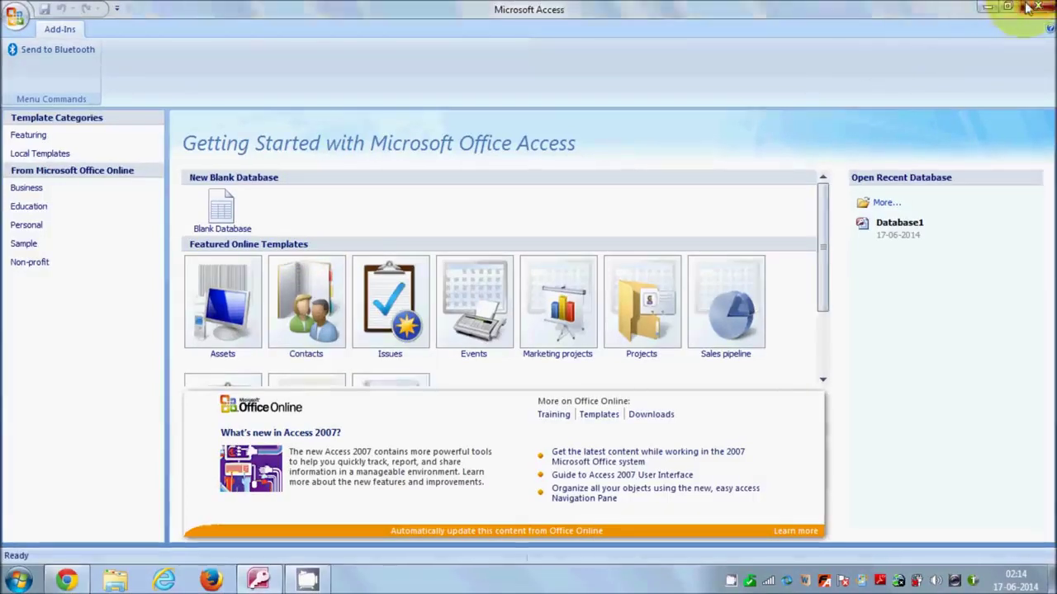
Step: Search the Start menu for 'access' and launch Microsoft Office Access 2007
left_click(10, 580)
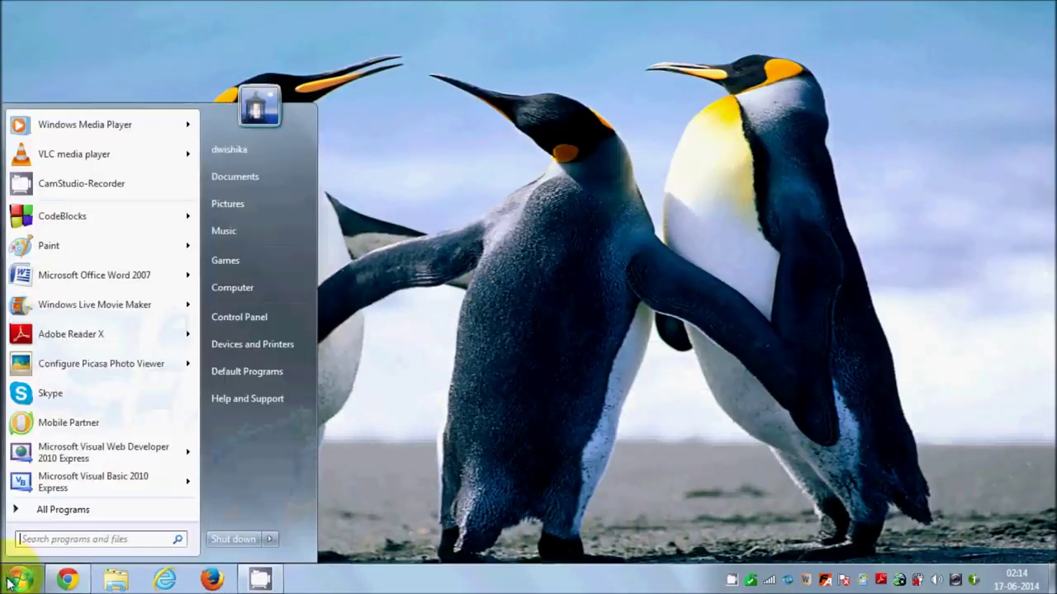
left_click(45, 540)
type("ac")
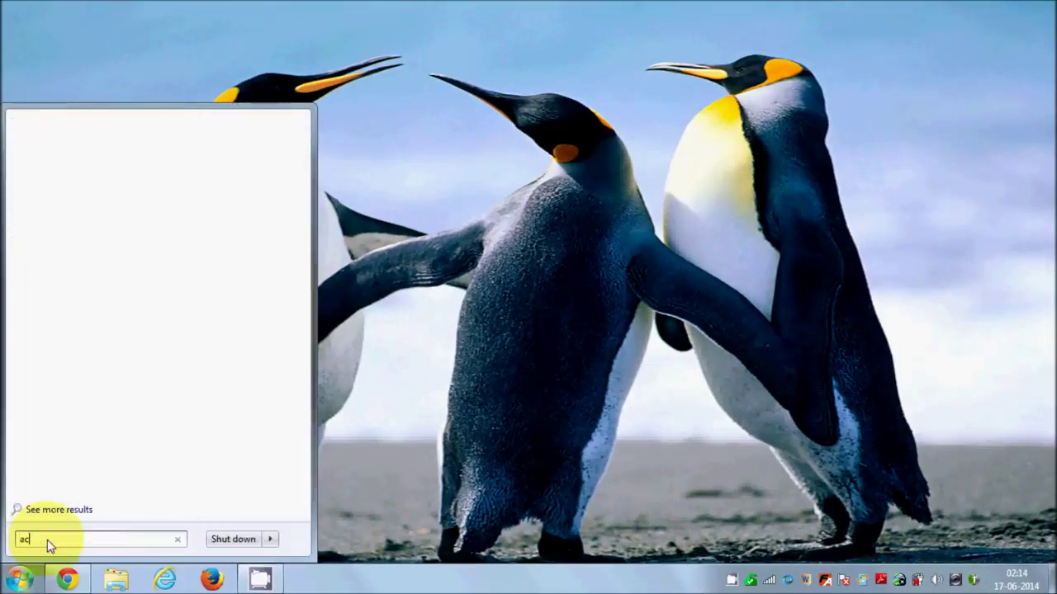
type("cess")
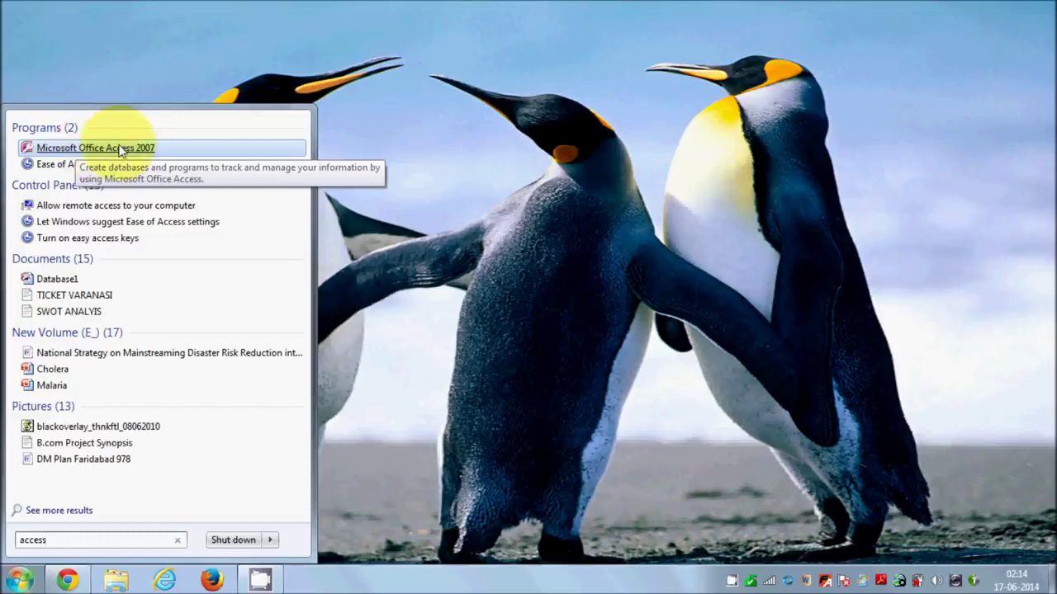
left_click(121, 148)
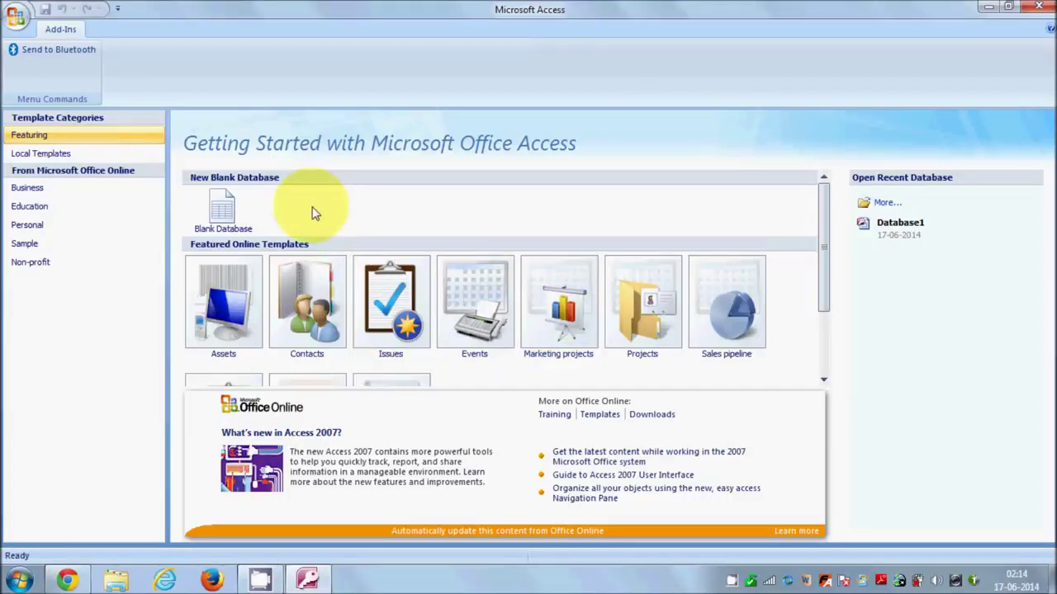
Step: Start a Blank Database and place the cursor after the default file name Database2
left_click(216, 217)
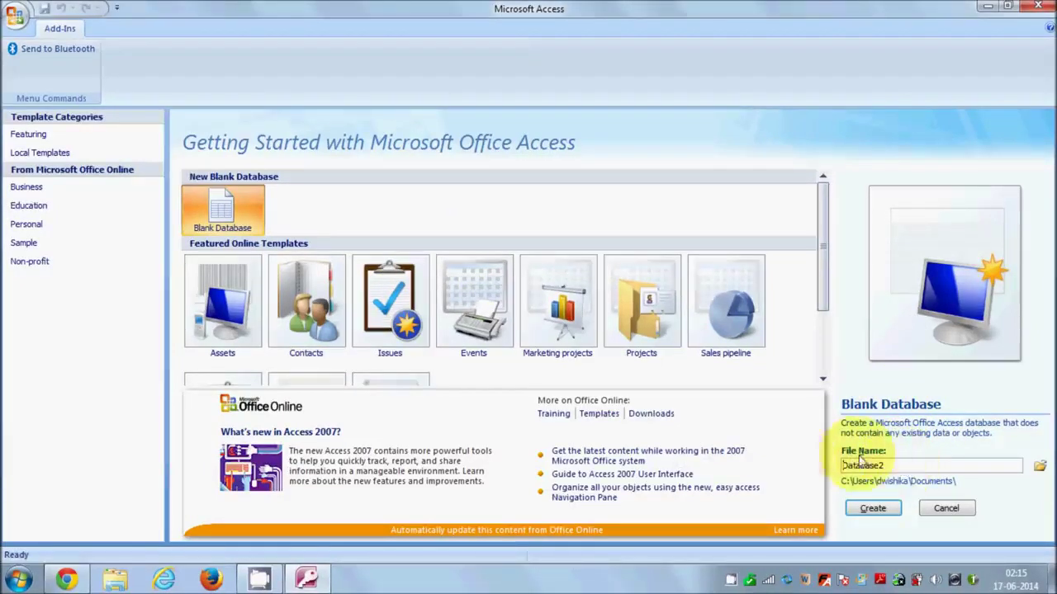
left_click_drag(884, 467, 845, 468)
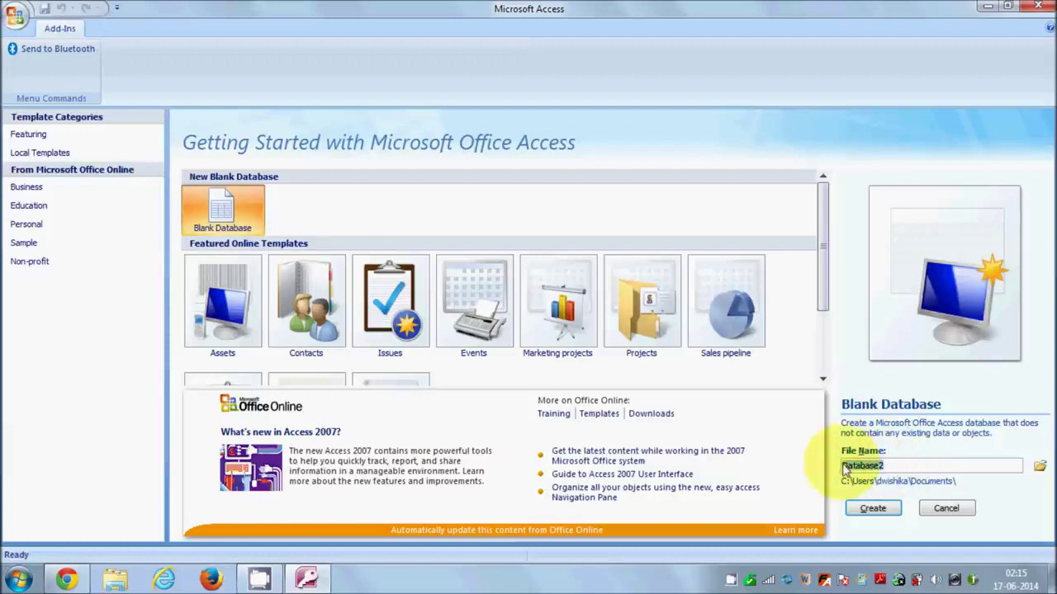
left_click(897, 468)
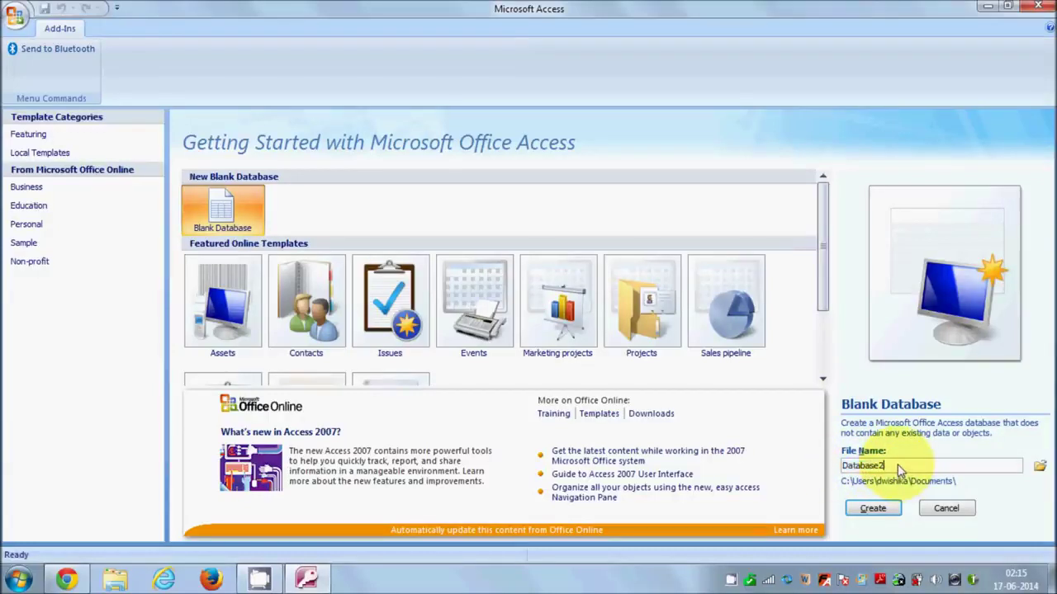
left_click_drag(898, 467, 843, 467)
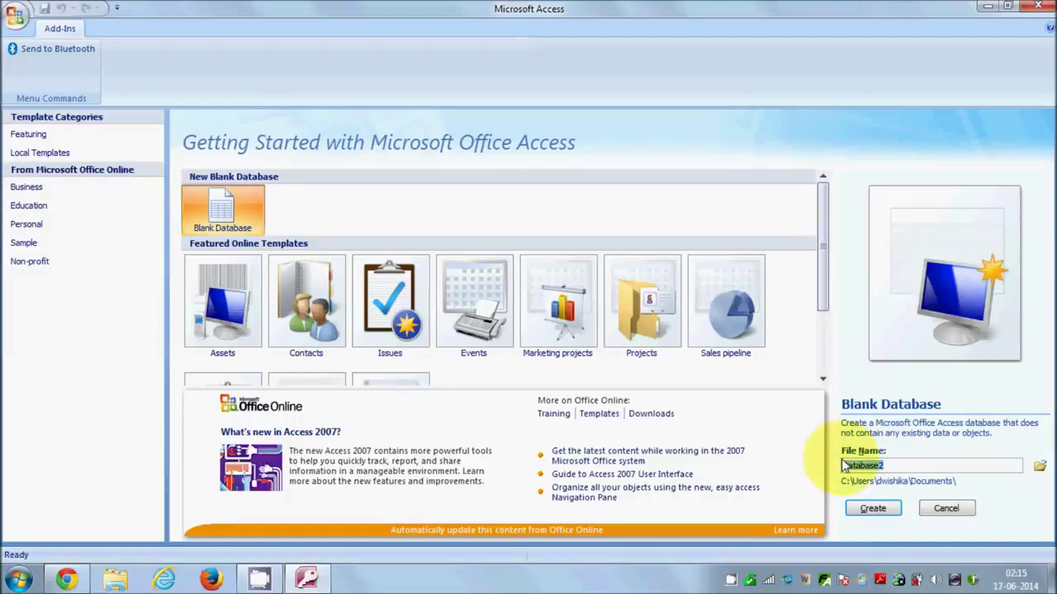
left_click(894, 465)
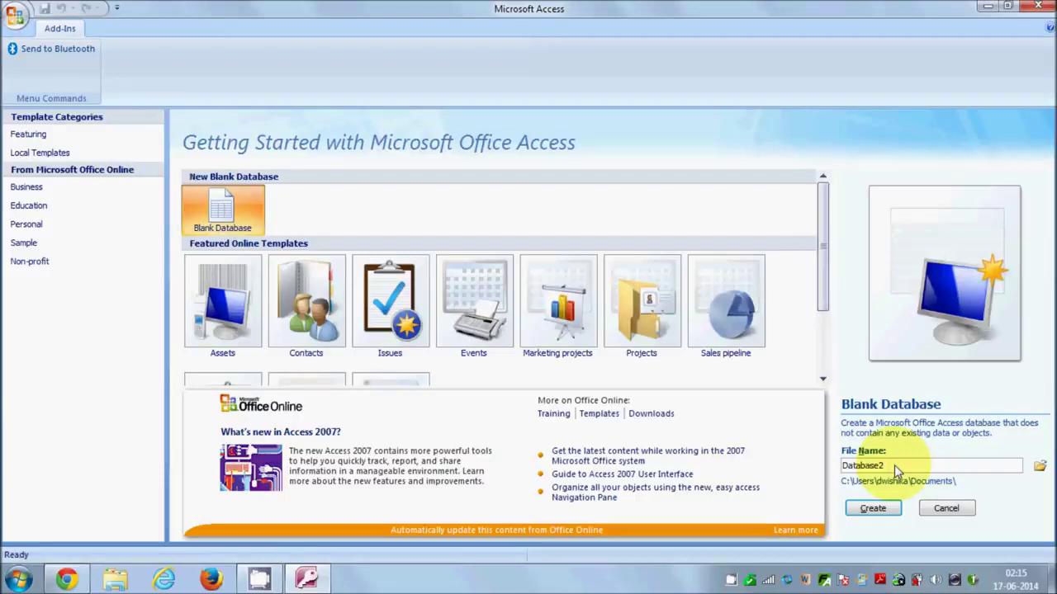
Step: Replace Database2 with the file name EmployeeInfo, fixing a typo along the way
key("BackSpace")
key("BackSpace")
key("BackSpace")
key("BackSpace")
key("BackSpace")
key("BackSpace")
key("BackSpace")
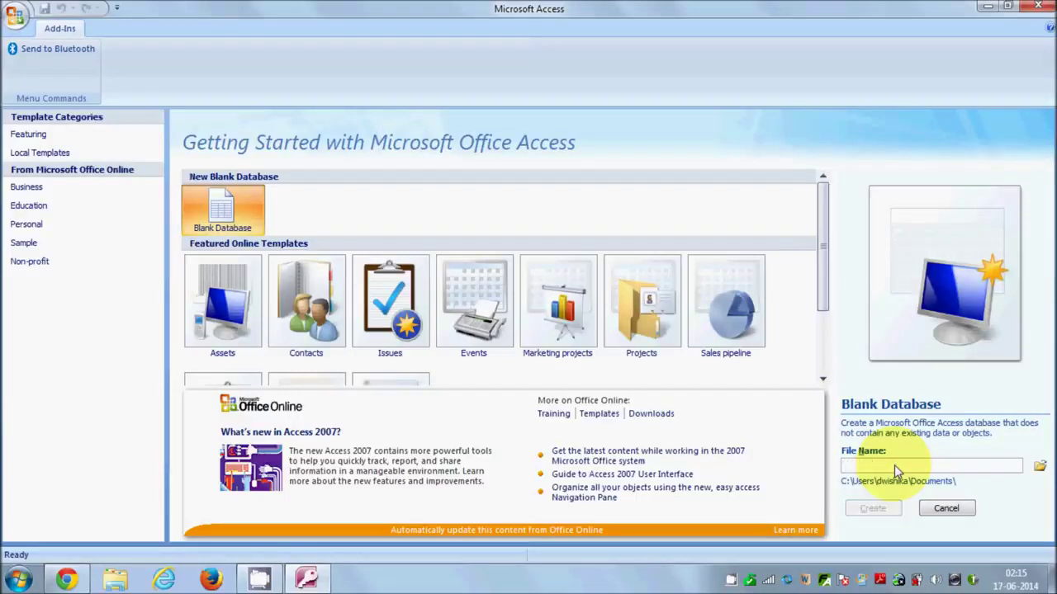
type("Emplo")
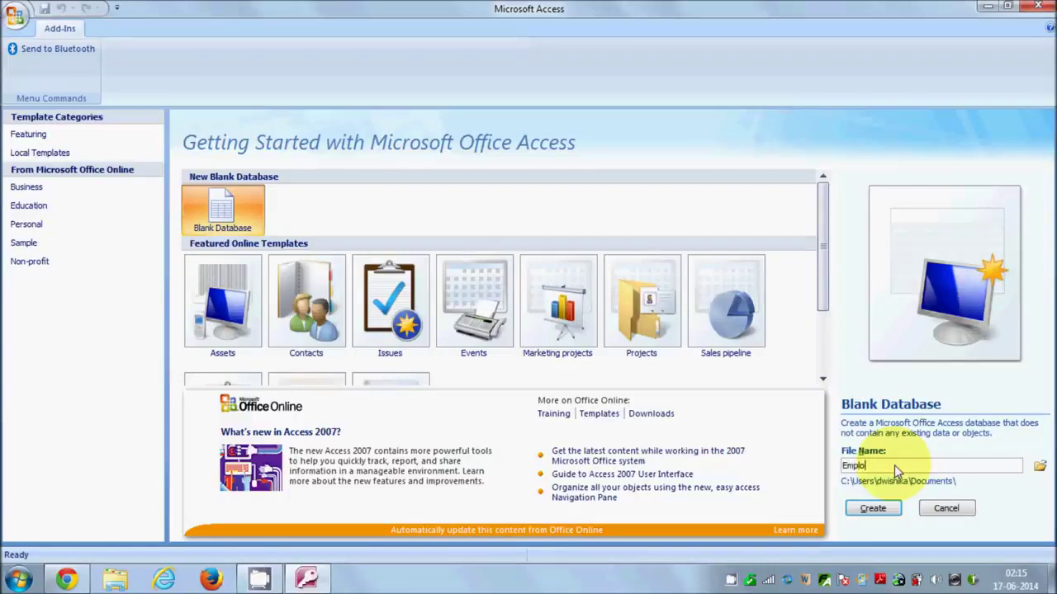
type("yeel")
type("no")
key("BackSpace")
type("fo")
left_click_drag(840, 466, 887, 477)
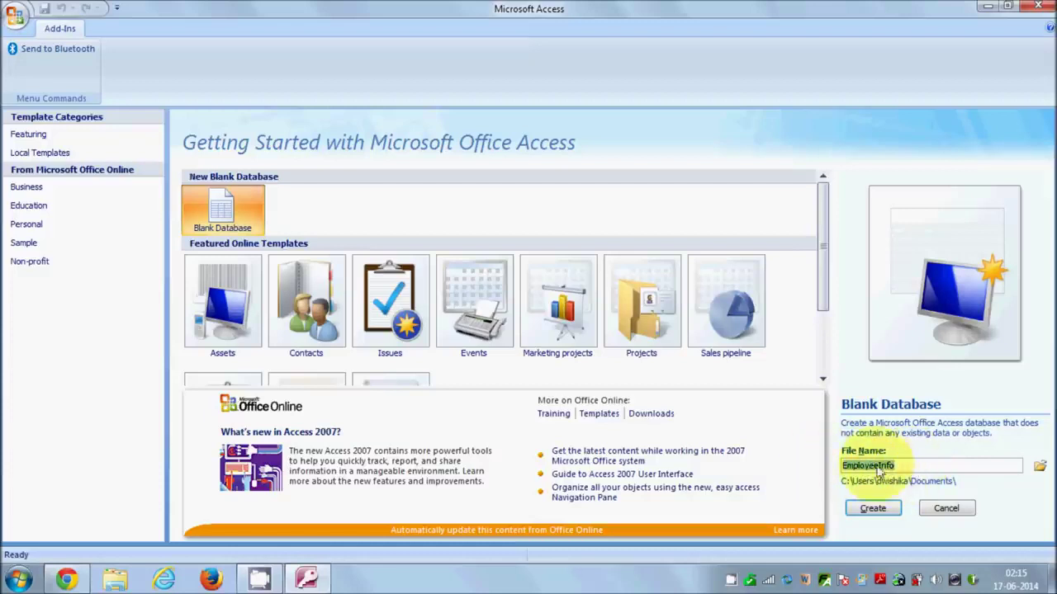
left_click(893, 468)
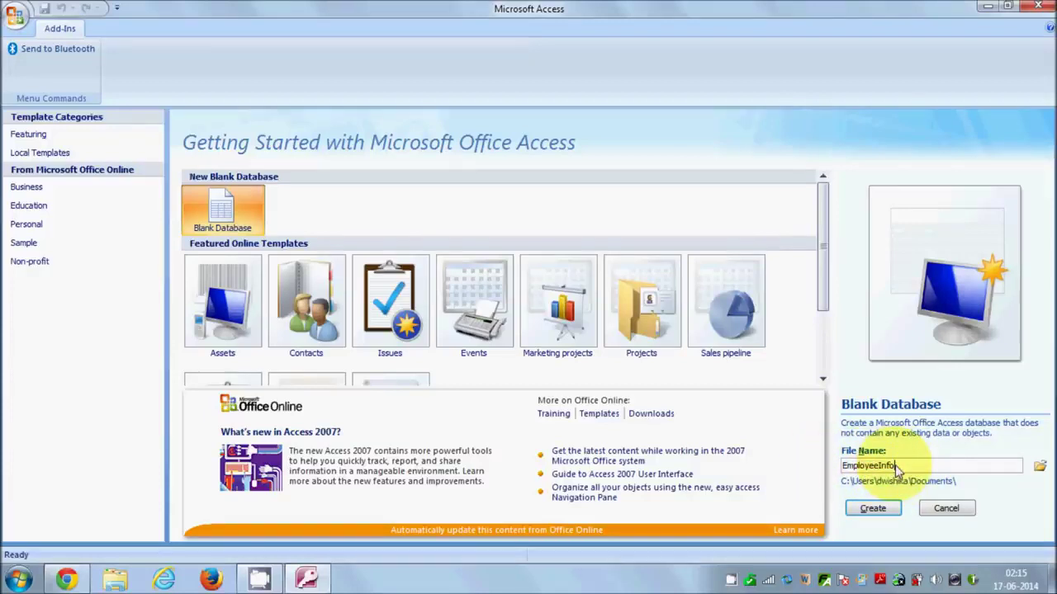
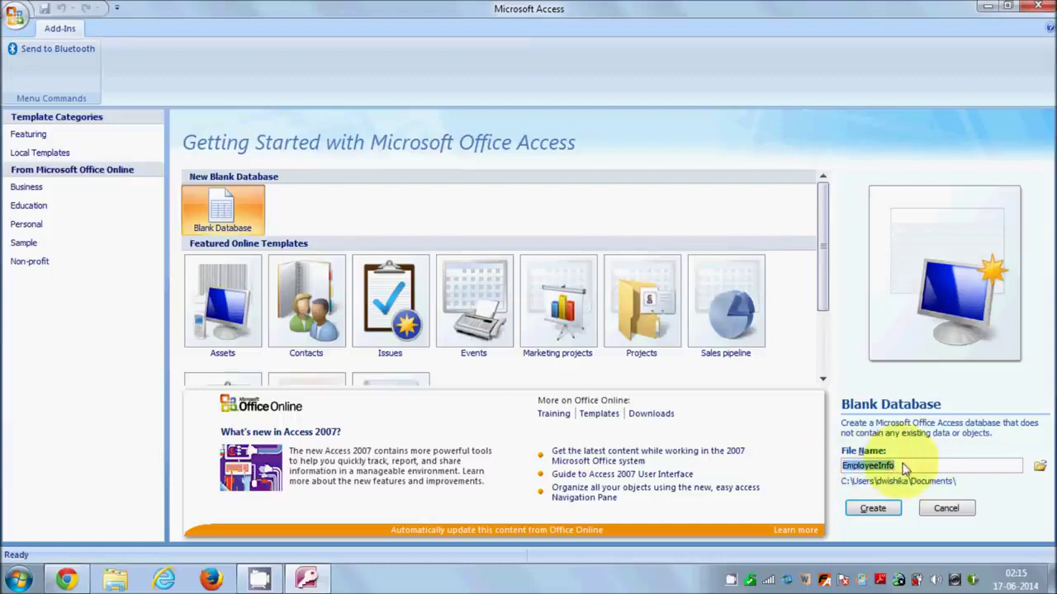
Step: Create a new folder in Documents, initially named 'Access Dat'
left_click(904, 468)
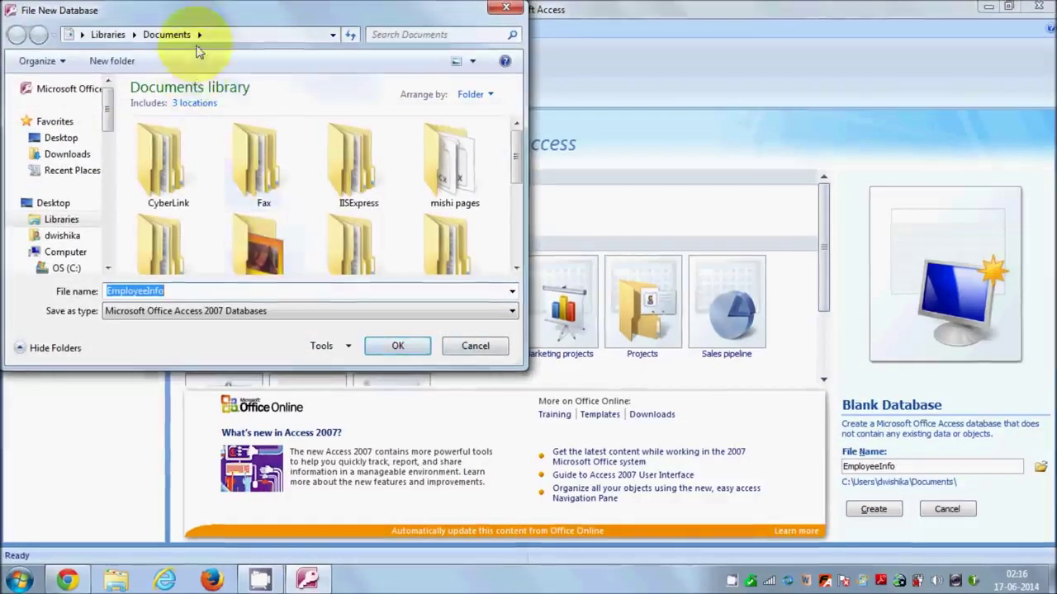
left_click(178, 293)
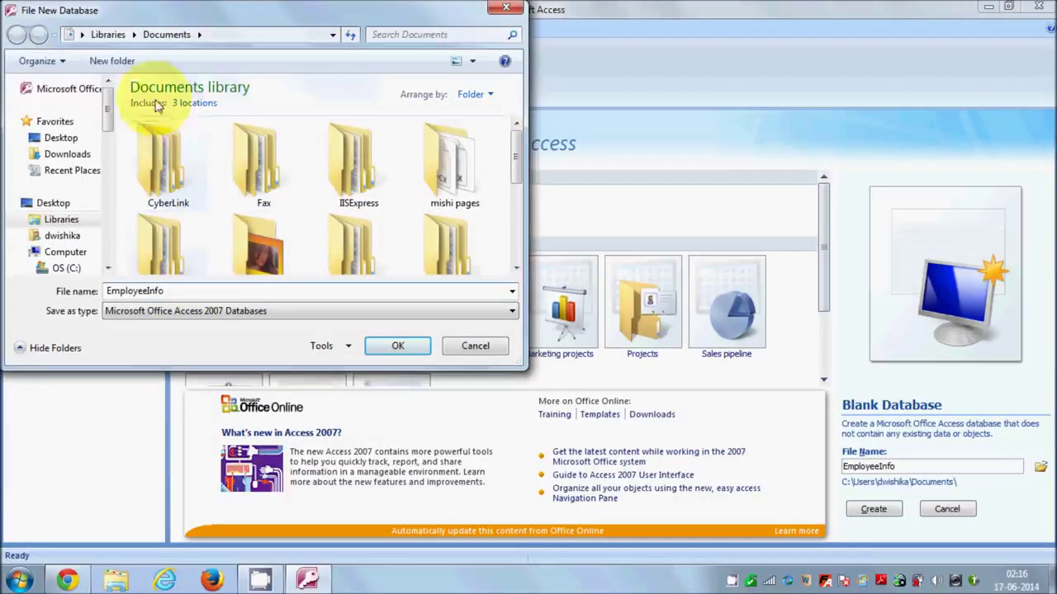
left_click(121, 64)
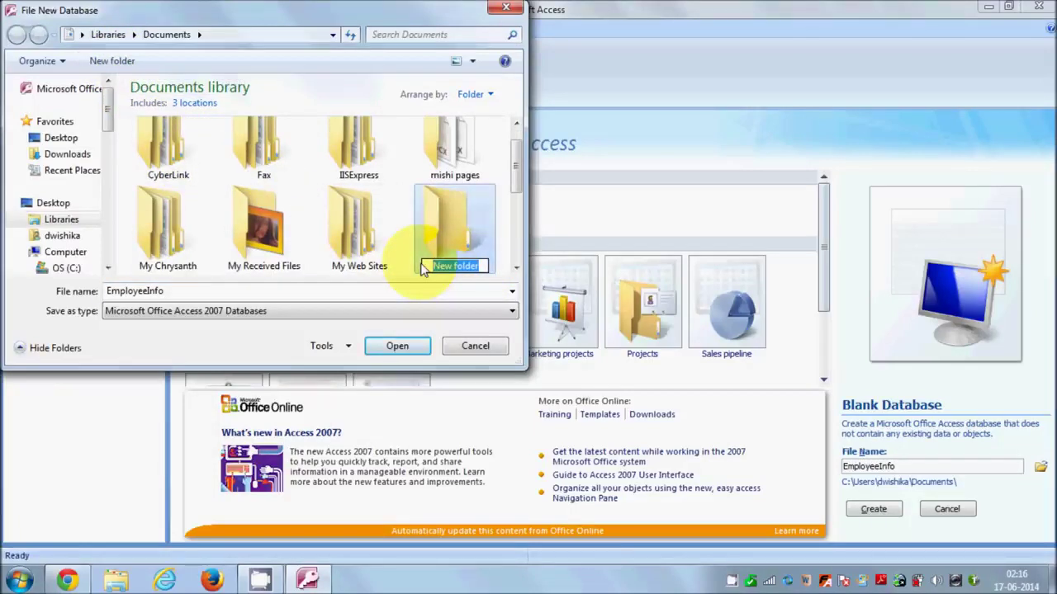
type("Acc")
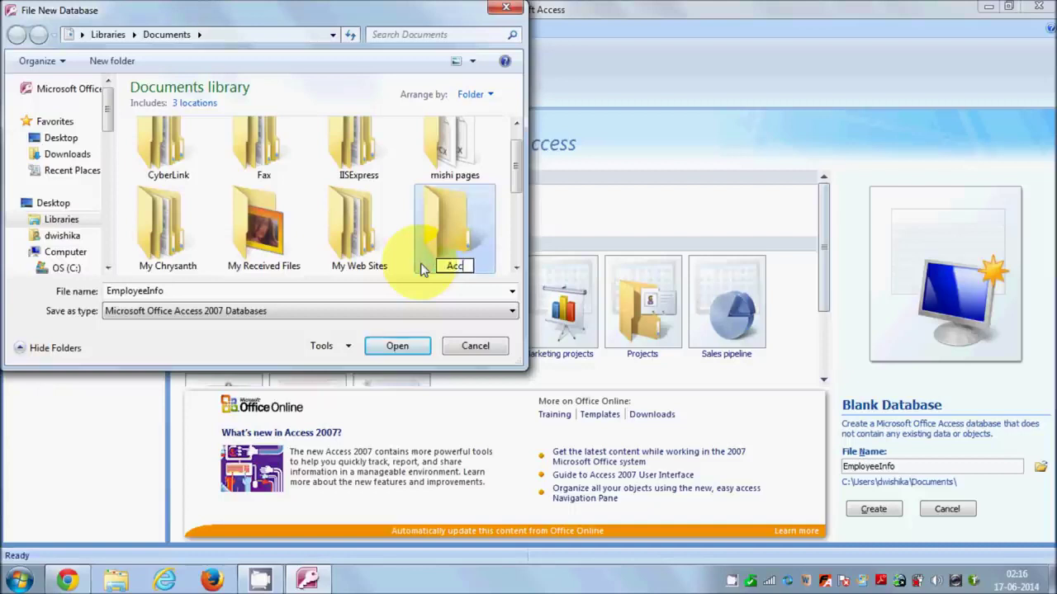
type("ess Dat")
key("Return")
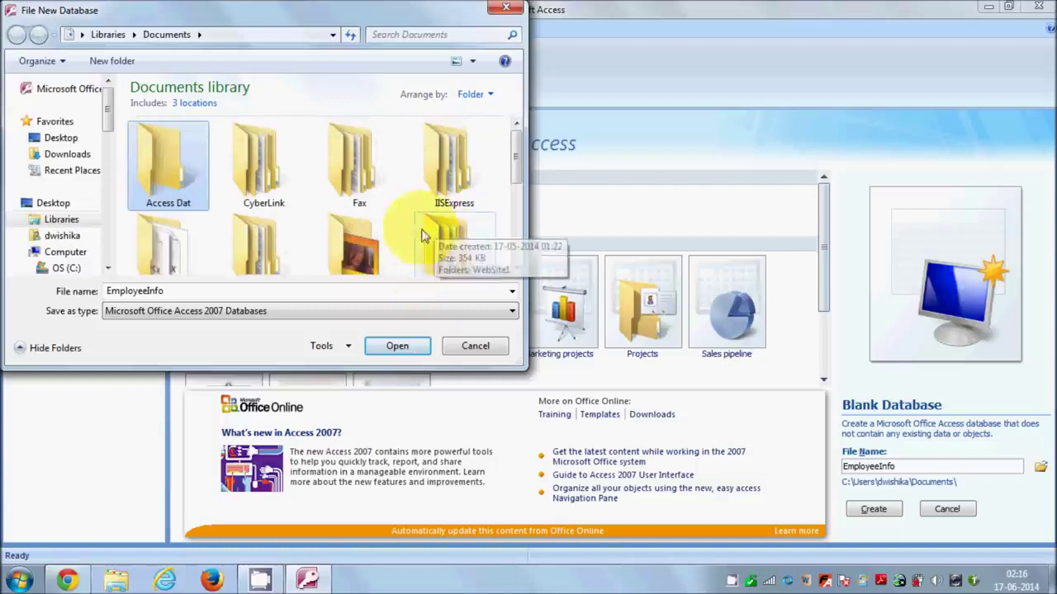
Step: Rename the folder to 'Access Database' and open it as the save location
right_click(190, 203)
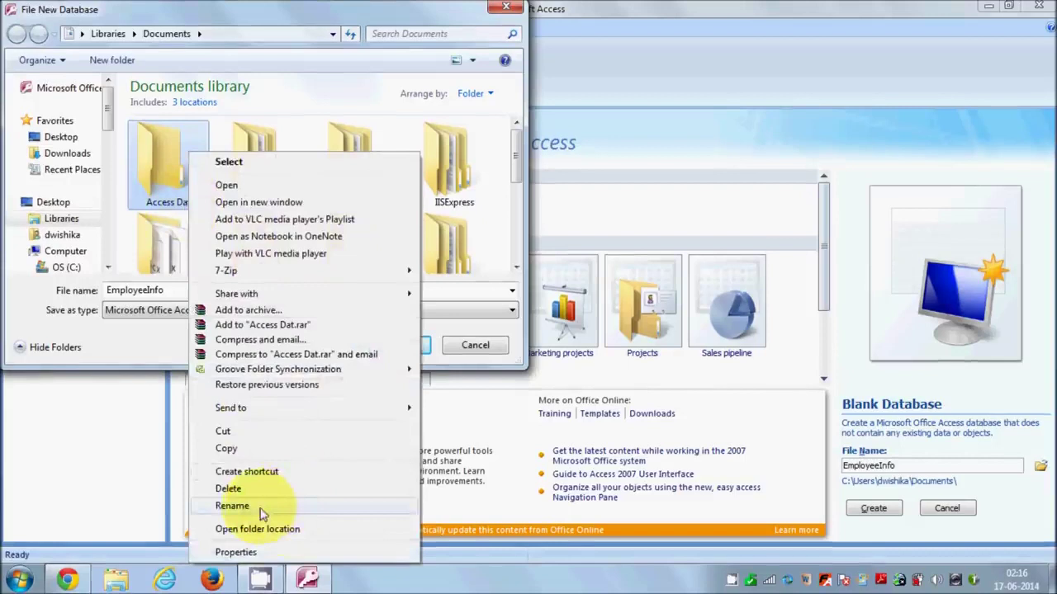
left_click(262, 506)
left_click(198, 203)
type("abase")
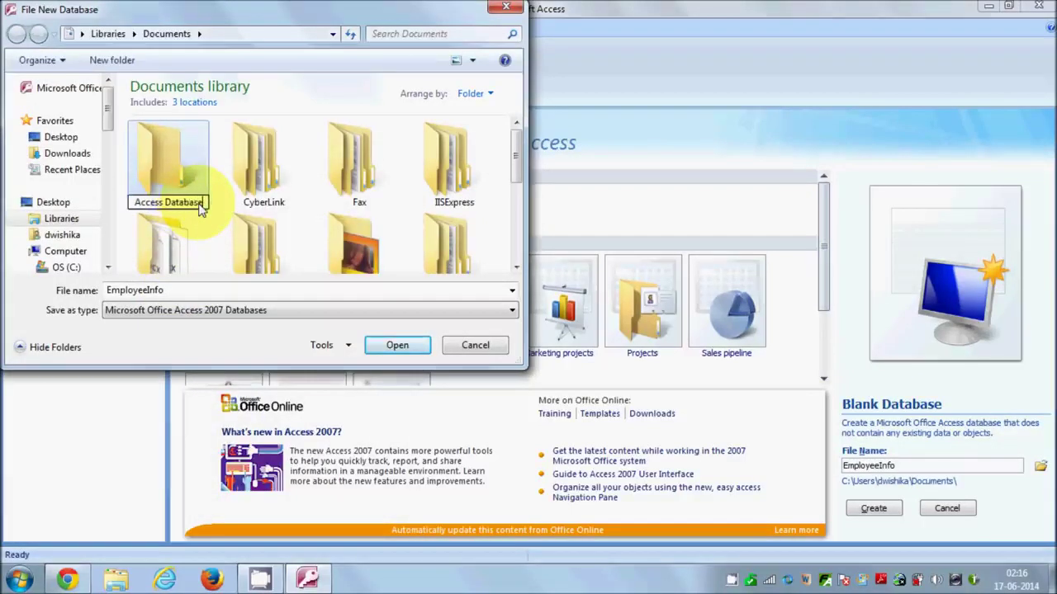
left_click(175, 175)
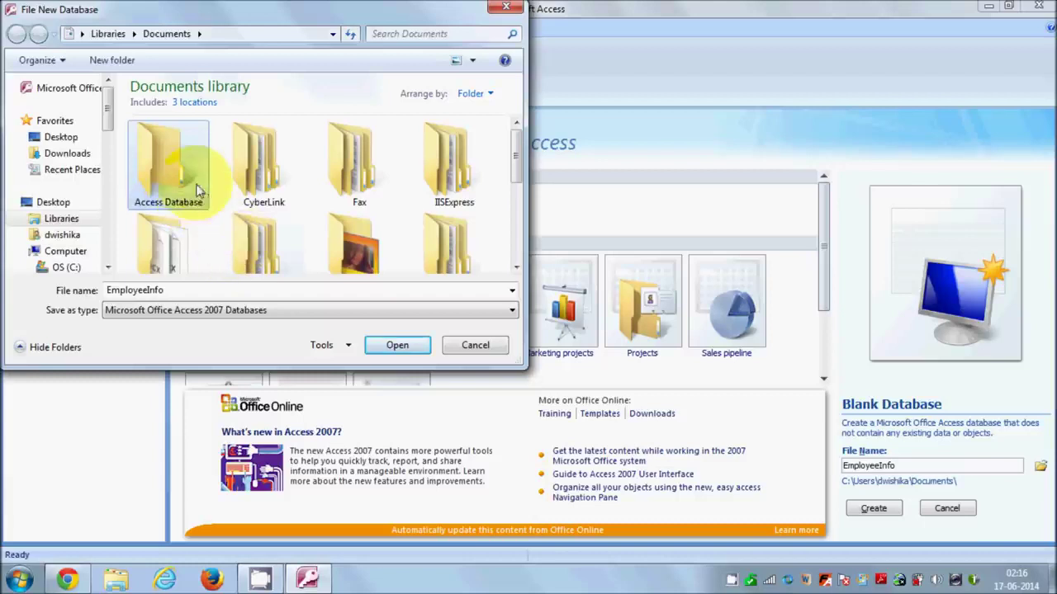
double_click(174, 175)
double_click(185, 293)
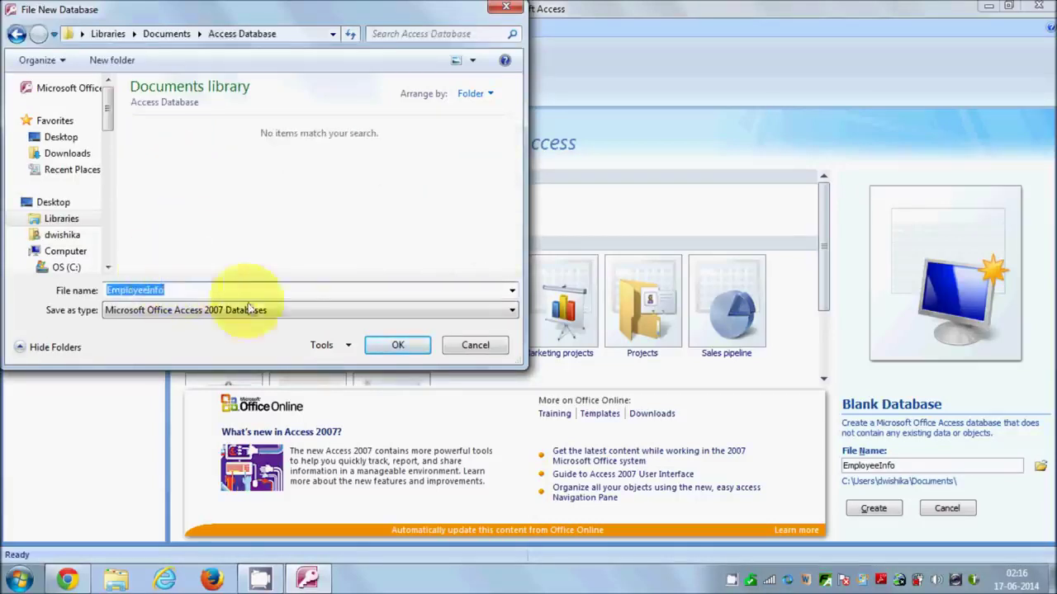
Step: Confirm the Access Database folder and create the EmployeeInfo blank database
left_click(396, 348)
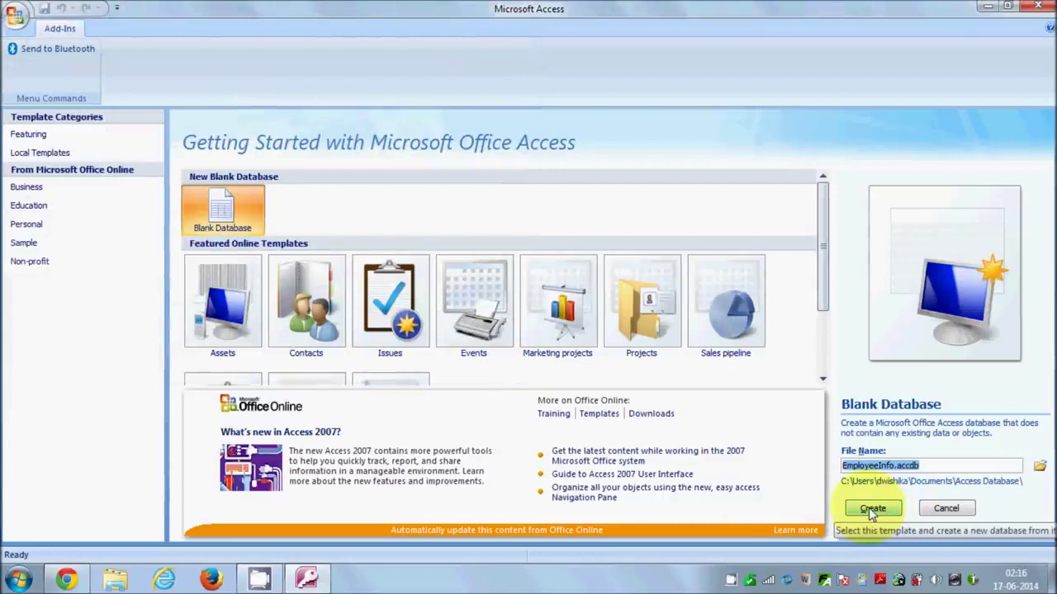
left_click(871, 509)
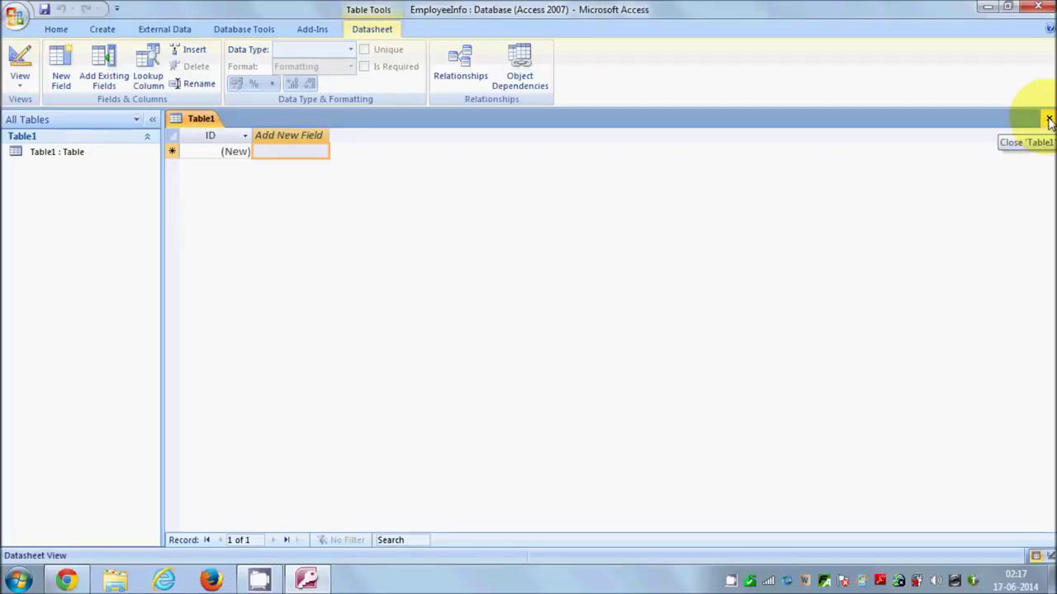
Step: Close Table1 without saving, browse the ribbon tabs, and end on the Create tab
left_click(1049, 121)
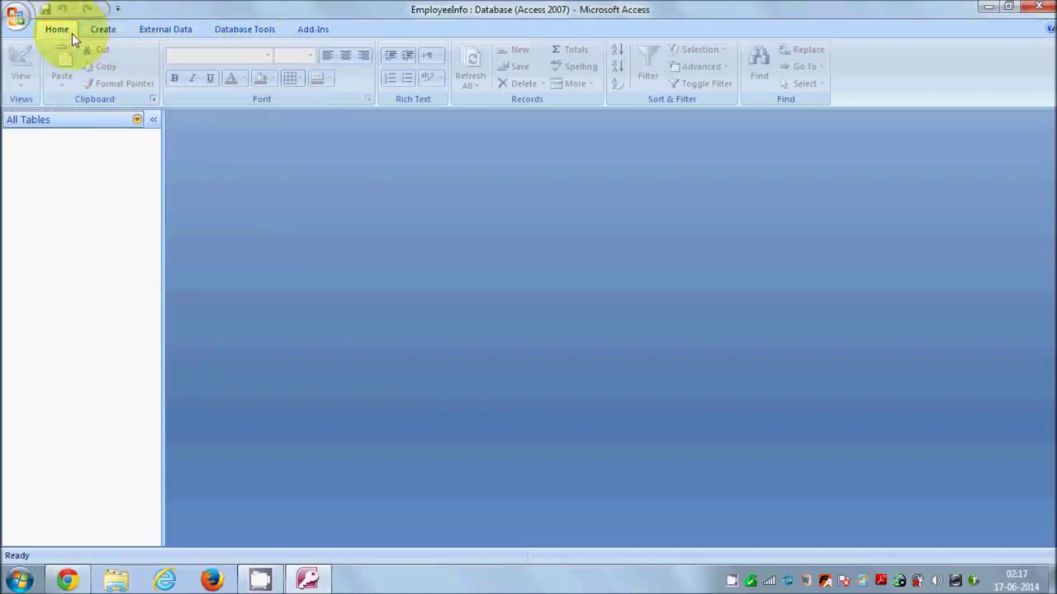
left_click(102, 30)
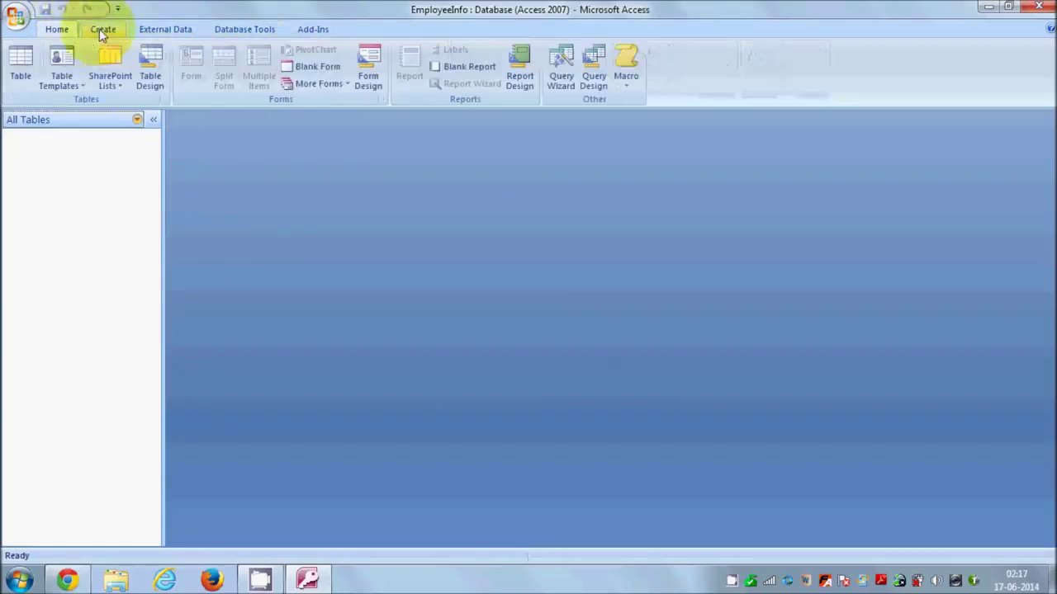
left_click(165, 29)
left_click(244, 30)
left_click(312, 30)
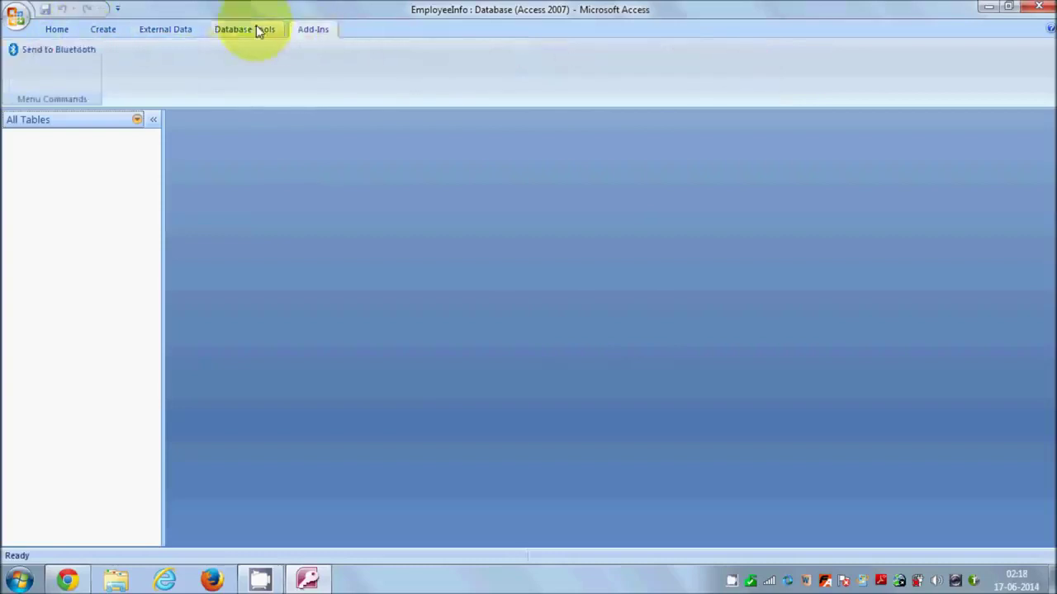
left_click(247, 29)
left_click(173, 29)
left_click(103, 29)
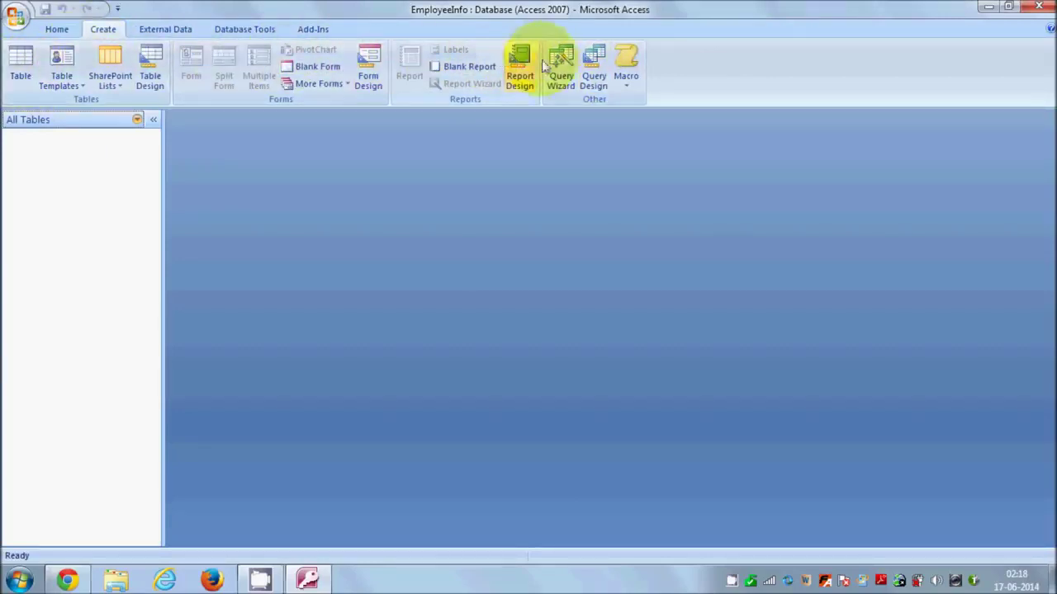
left_click(166, 31)
left_click(105, 30)
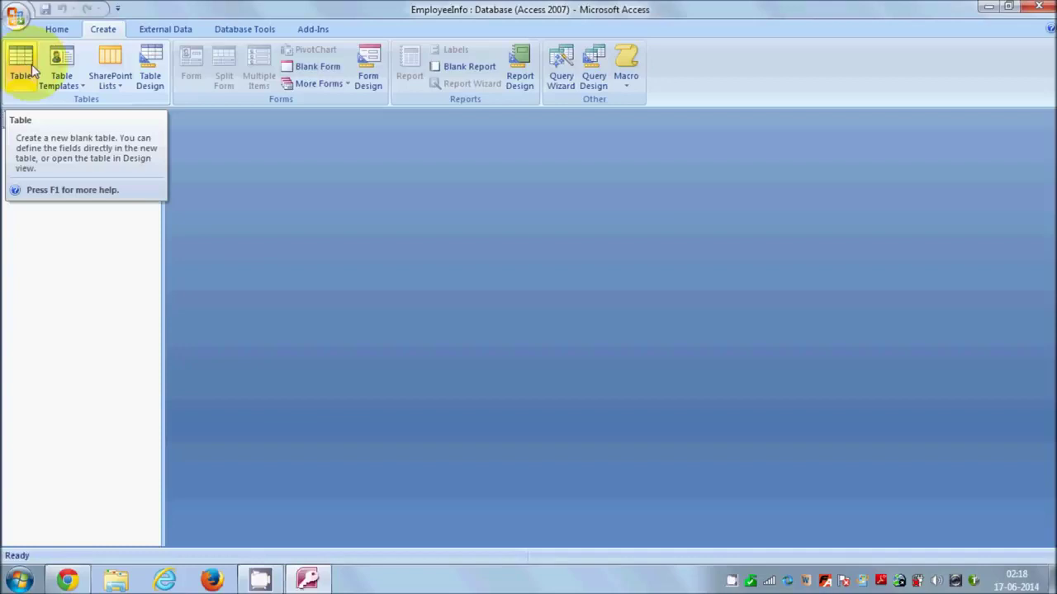
Step: Start a new table in Design view and place the cursor in the first Field Name cell
left_click(147, 60)
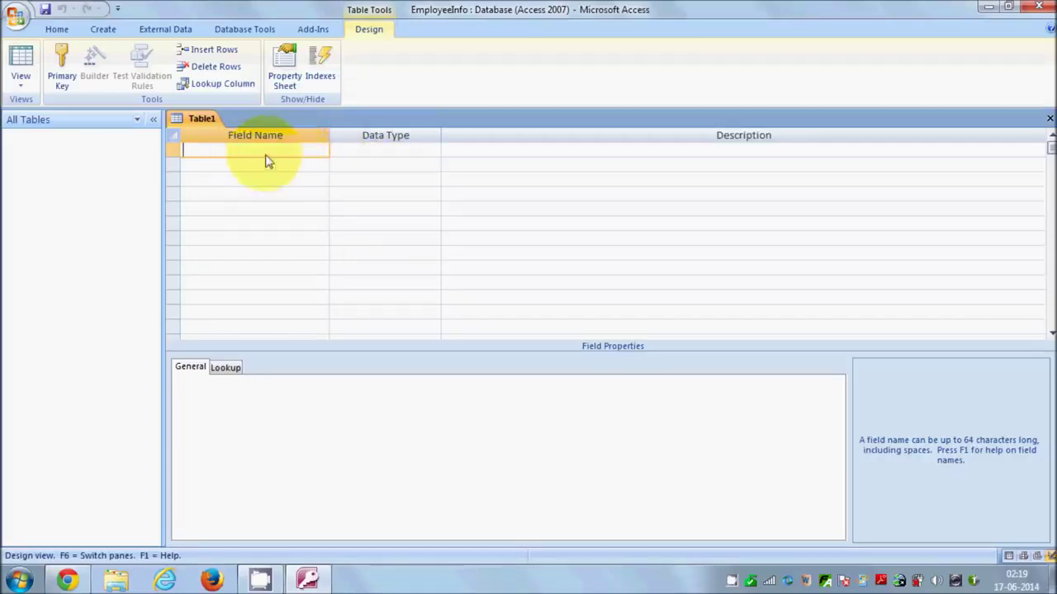
left_click(625, 156)
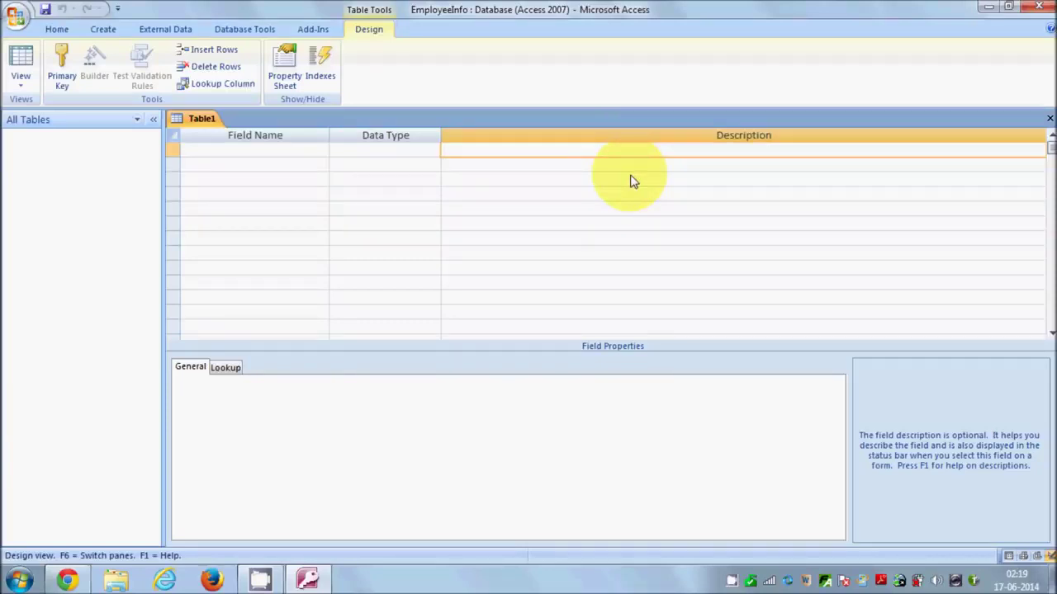
left_click(237, 157)
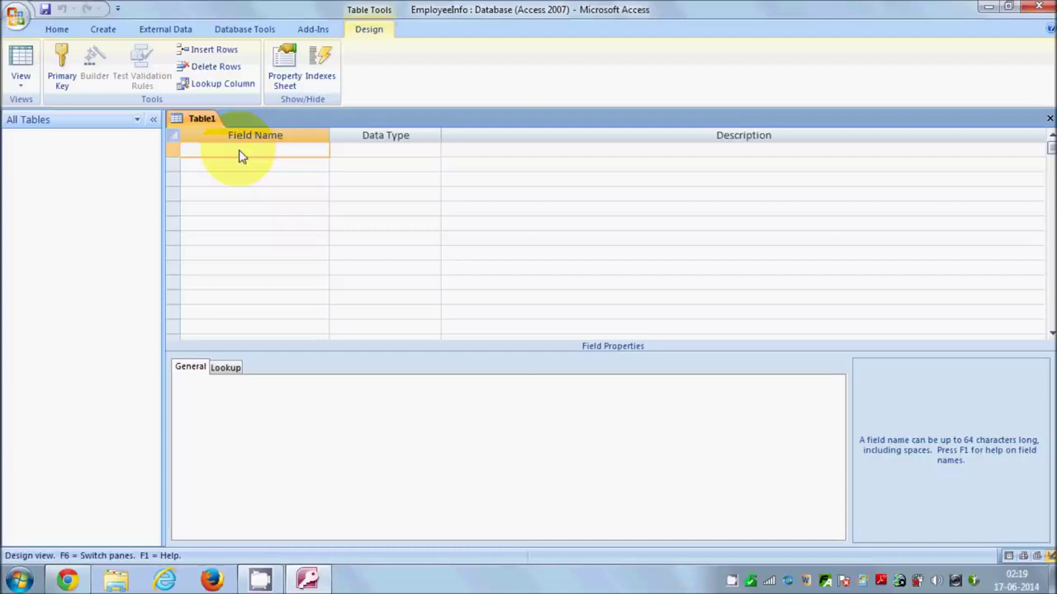
Step: Name the first field EID and choose AutoNumber as its data type
type("EID")
left_click_drag(242, 157, 175, 152)
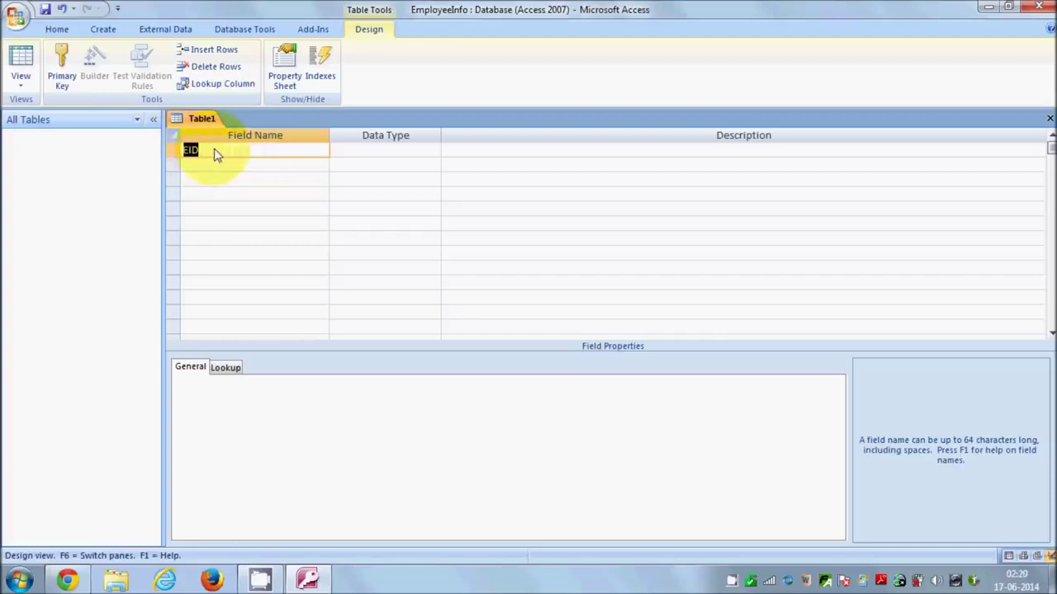
left_click(366, 155)
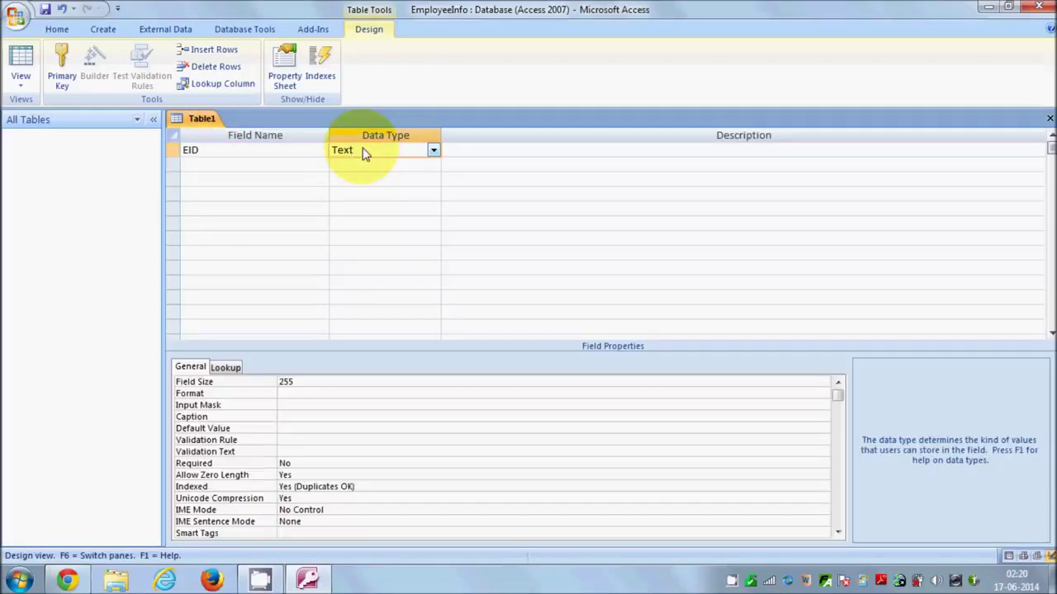
left_click(433, 150)
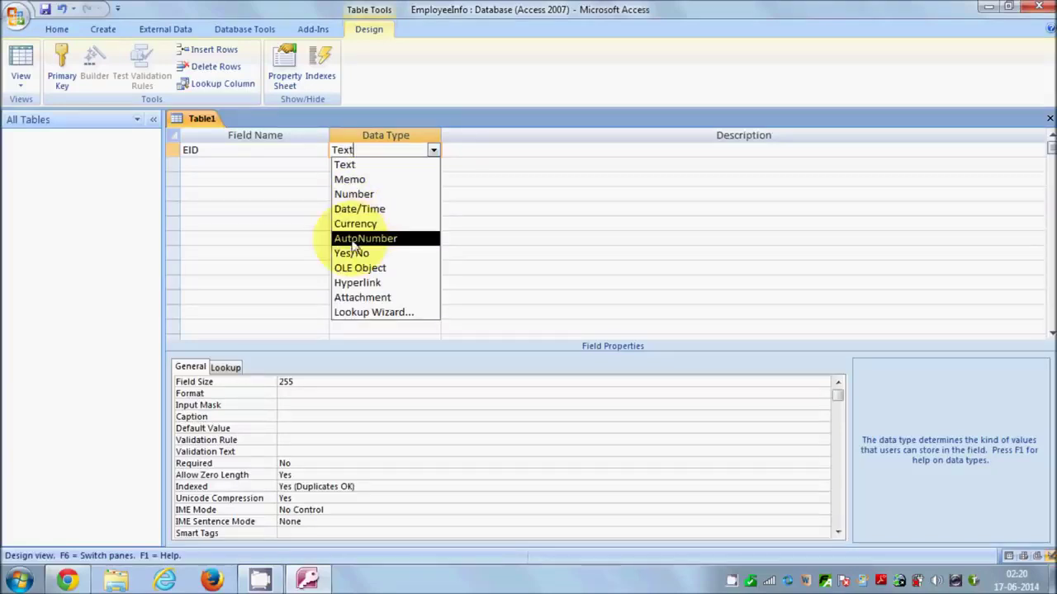
left_click(357, 239)
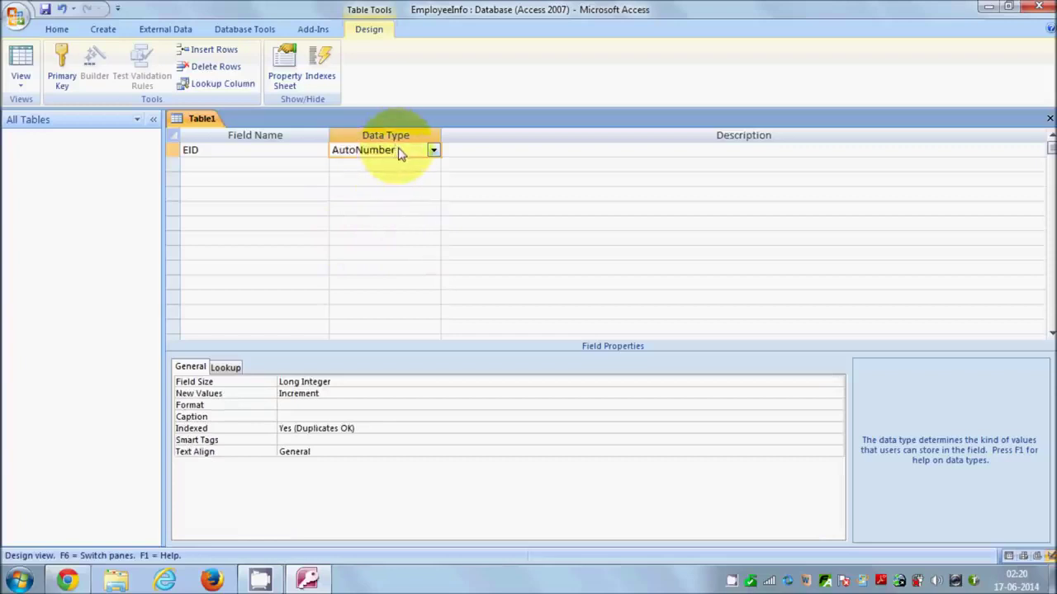
Step: Reselect AutoNumber from the data type list to confirm it for EID
left_click_drag(399, 154, 327, 156)
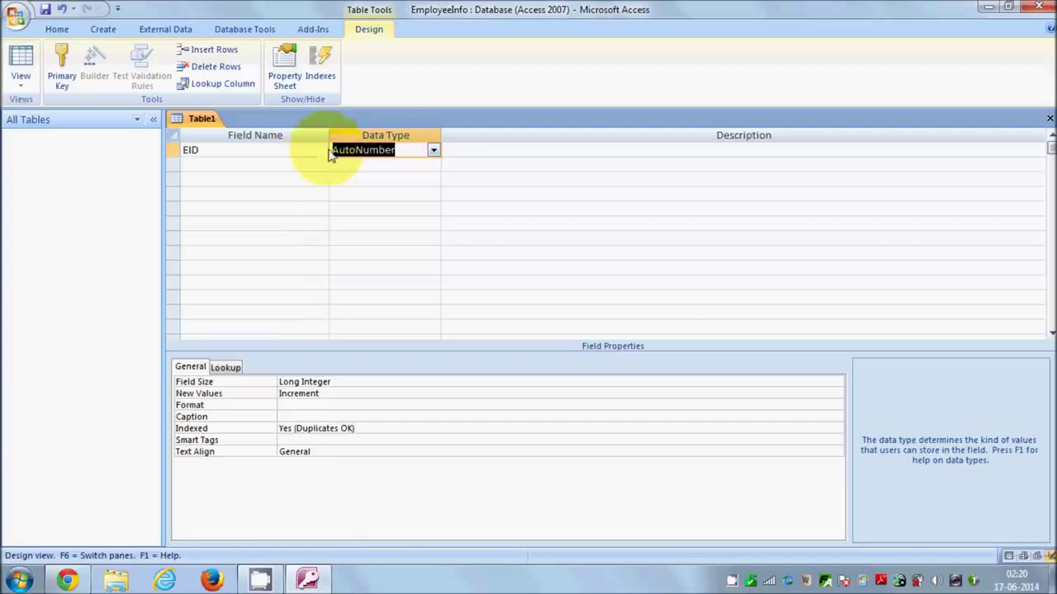
left_click(370, 153)
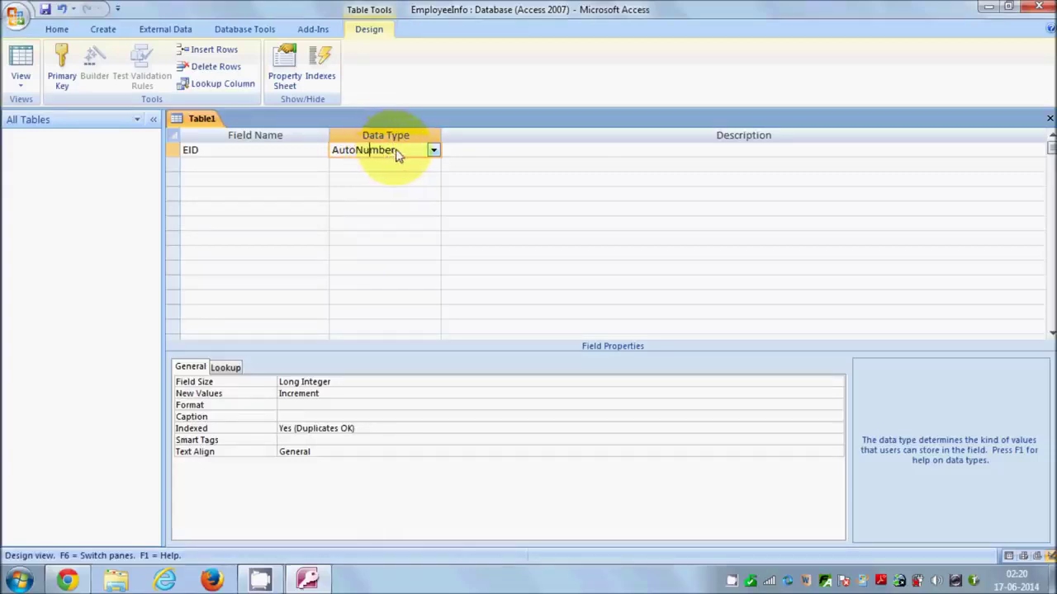
left_click_drag(395, 155, 336, 156)
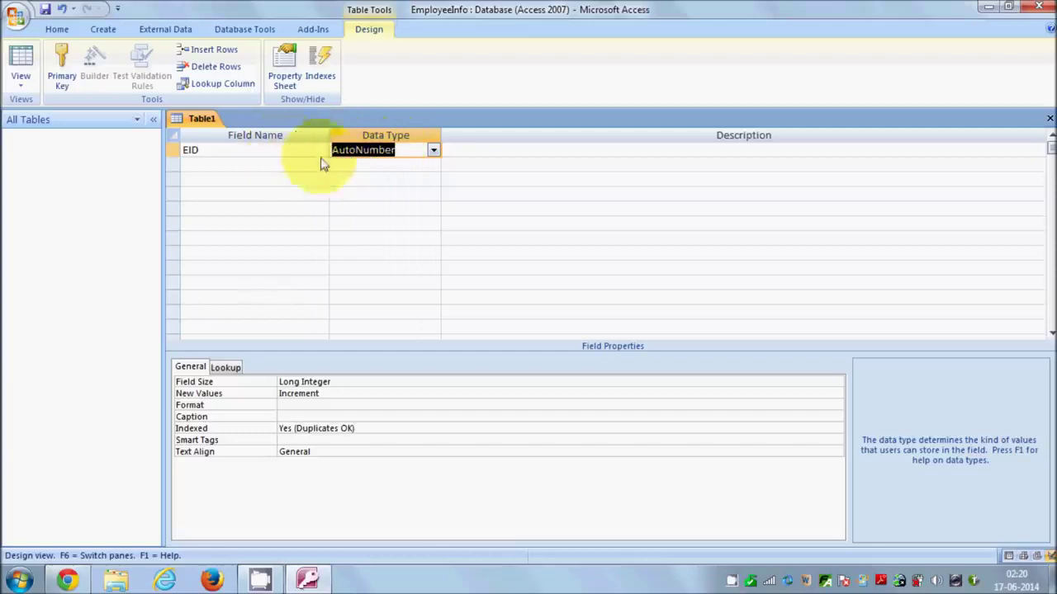
left_click(367, 156)
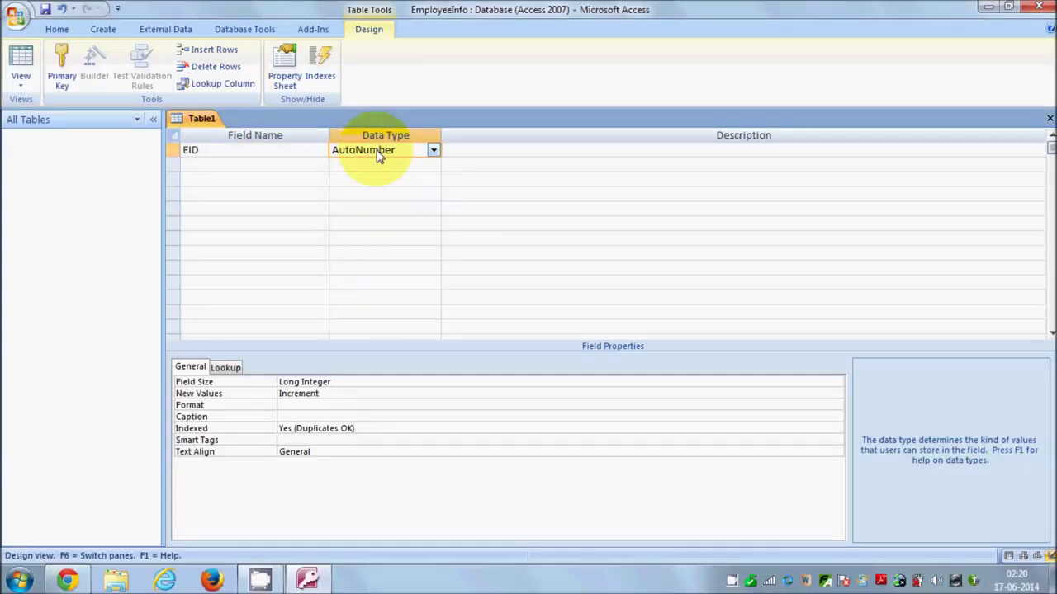
left_click(389, 155)
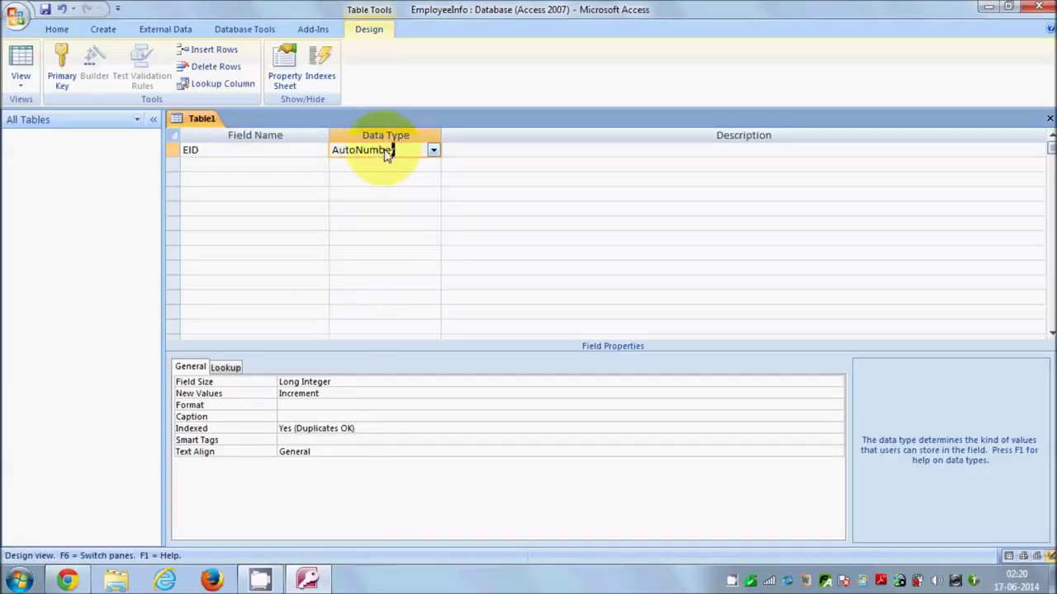
left_click_drag(390, 155, 335, 156)
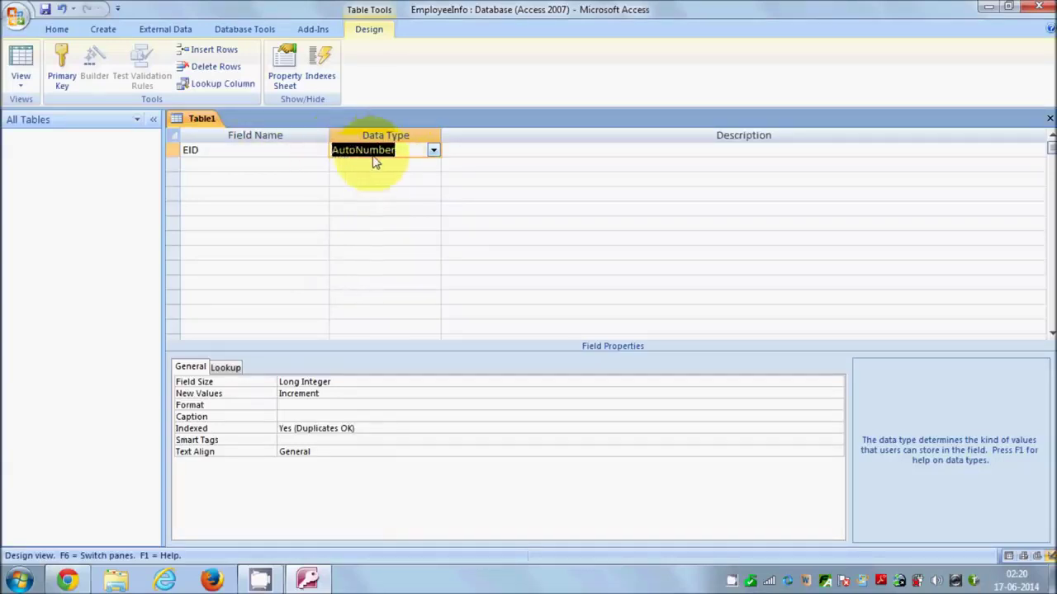
left_click(432, 154)
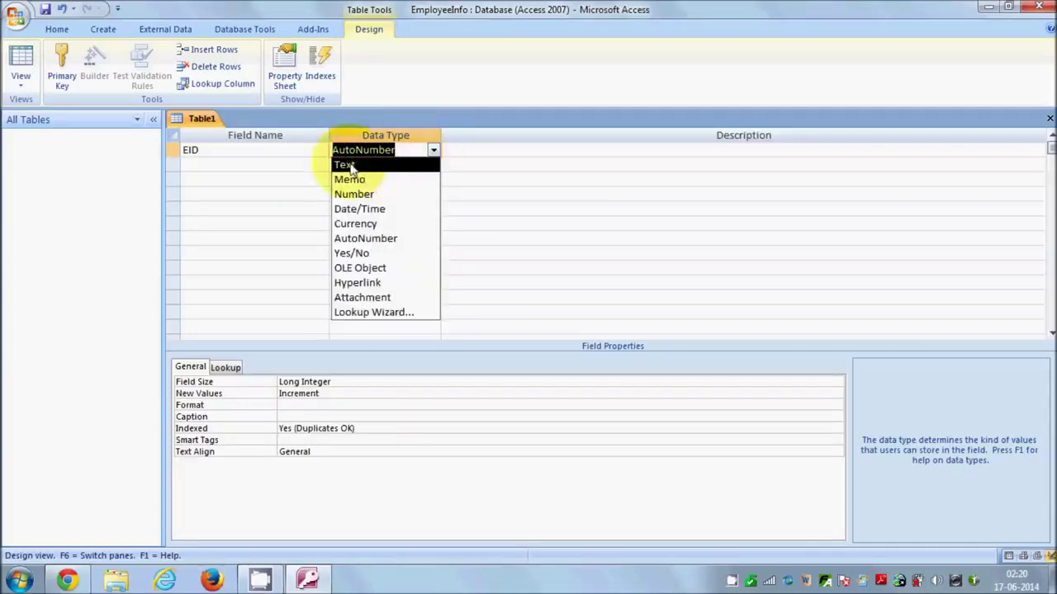
left_click(364, 239)
left_click(487, 155)
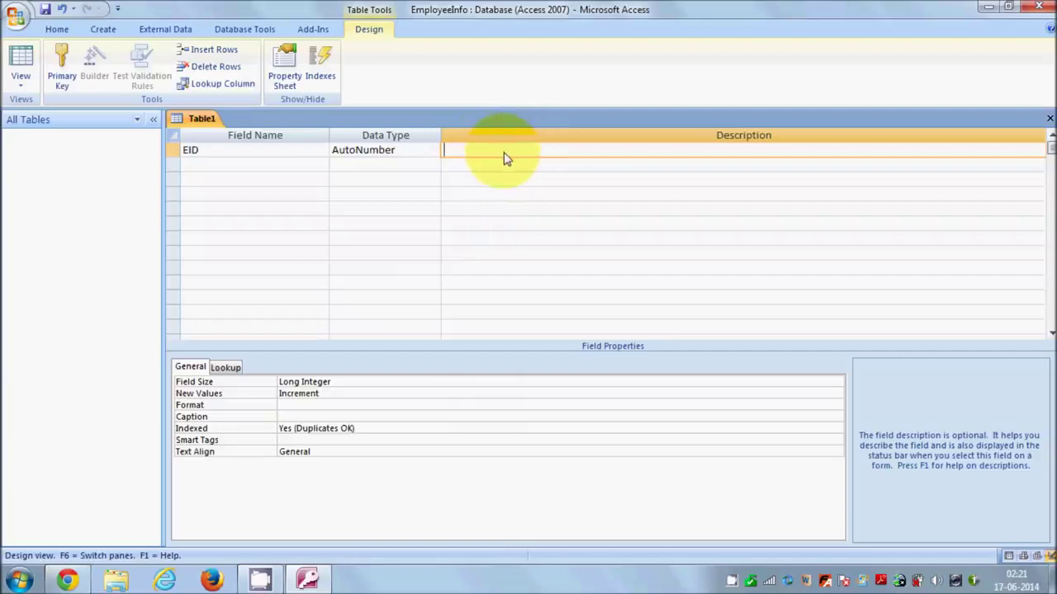
Step: Add a second field, replacing the typed NAME with FirstName
left_click(279, 165)
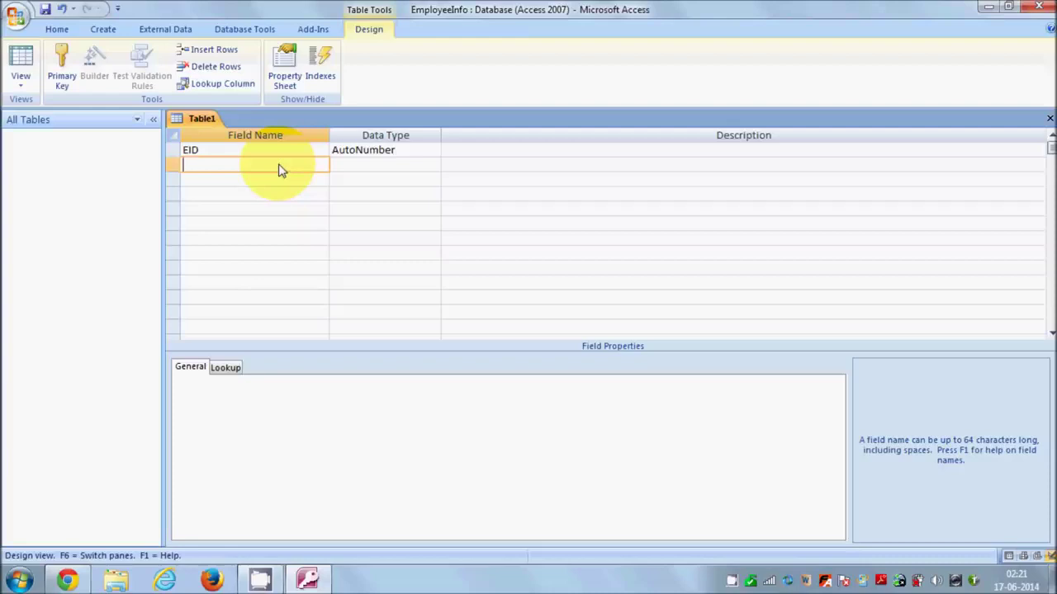
type("NAME")
left_click_drag(264, 170, 187, 173)
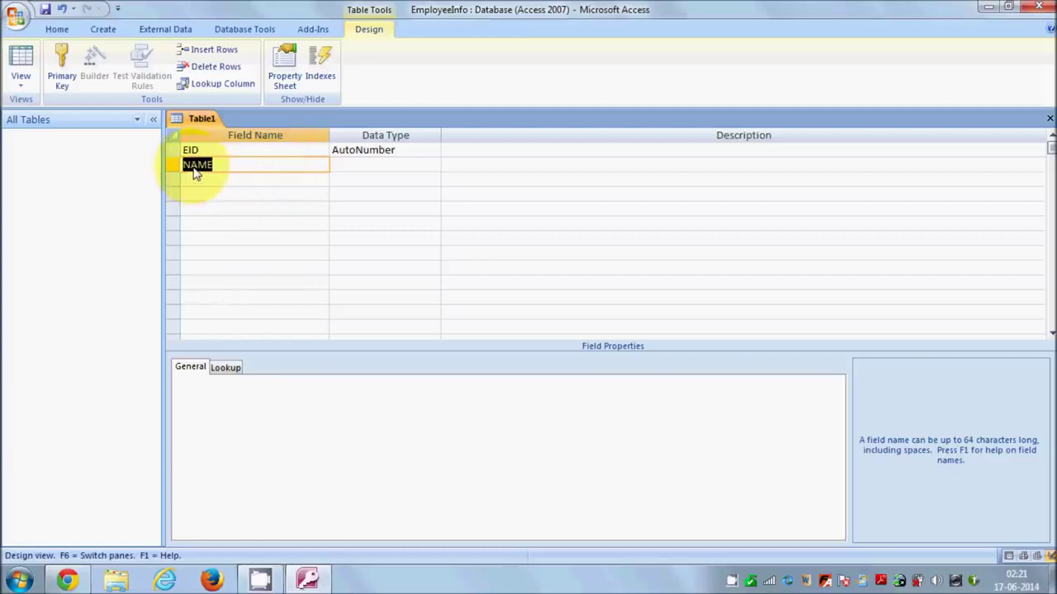
left_click(218, 172)
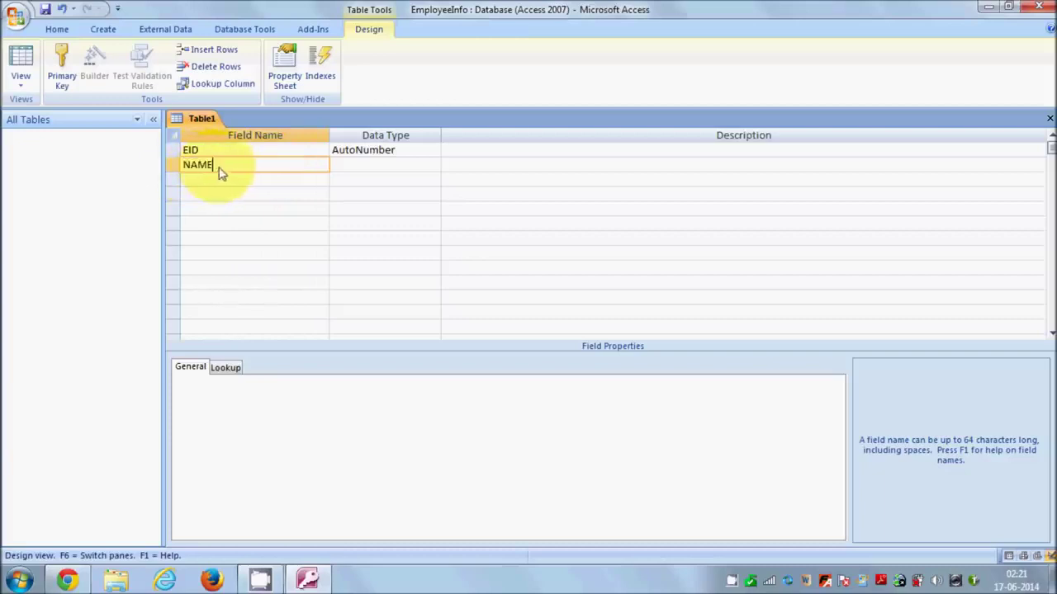
left_click_drag(224, 167, 187, 167)
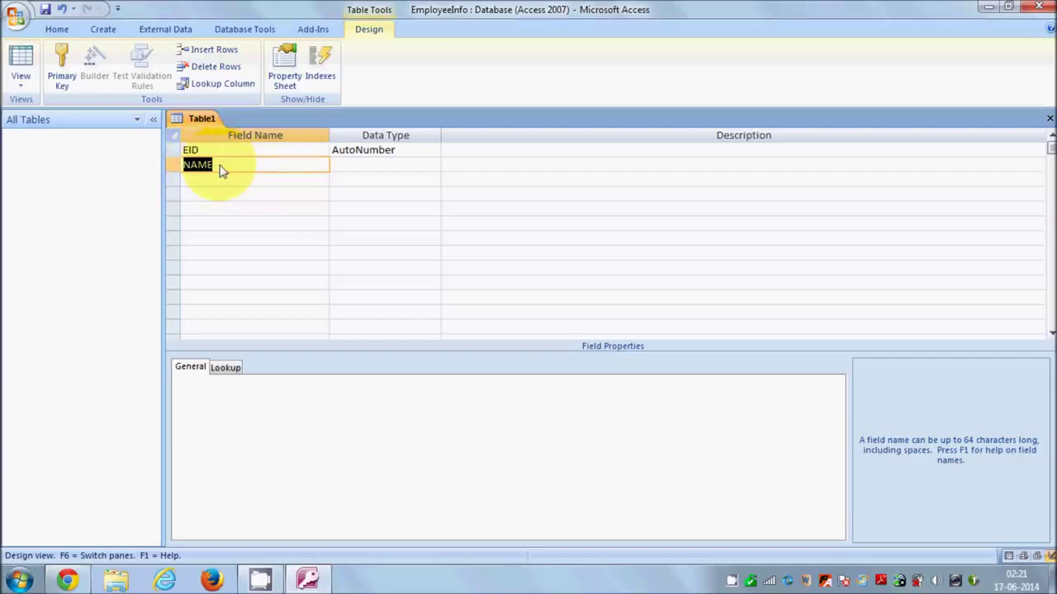
left_click(222, 170)
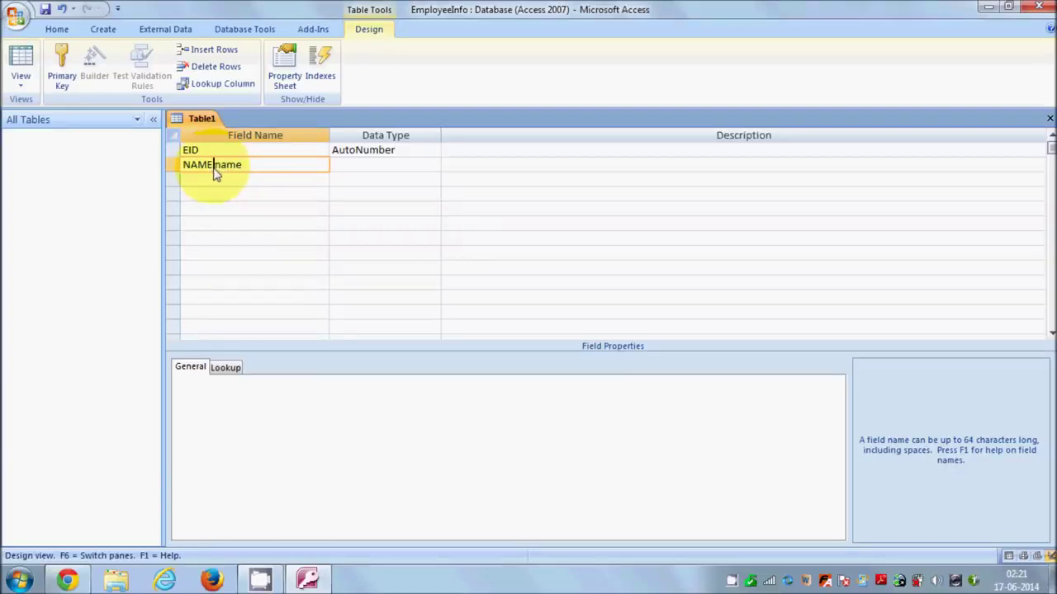
left_click_drag(244, 170, 214, 170)
key("BackSpace")
key("BackSpace")
key("BackSpace")
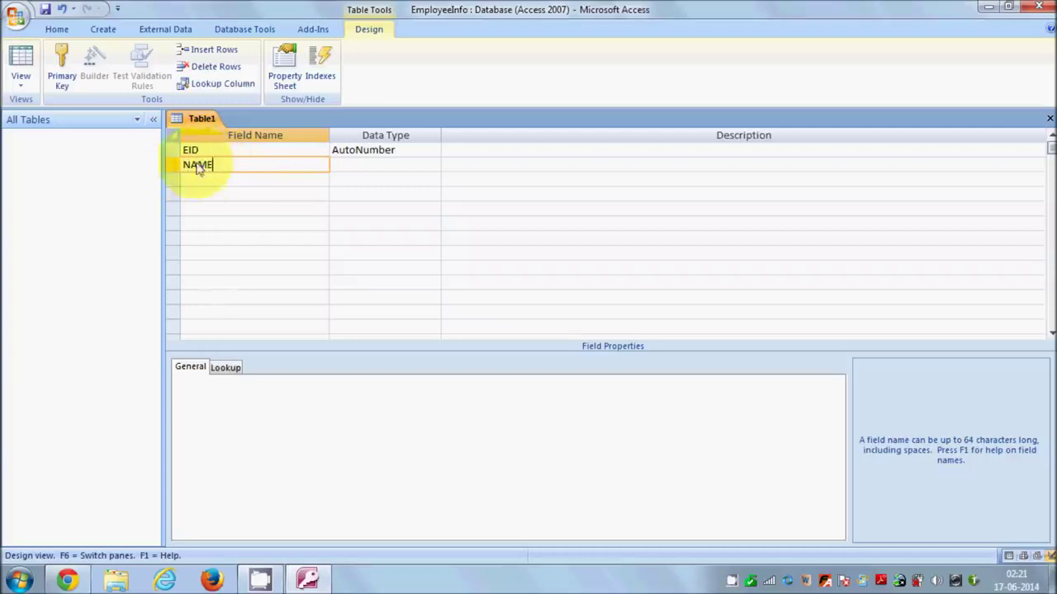
left_click_drag(211, 168, 150, 171)
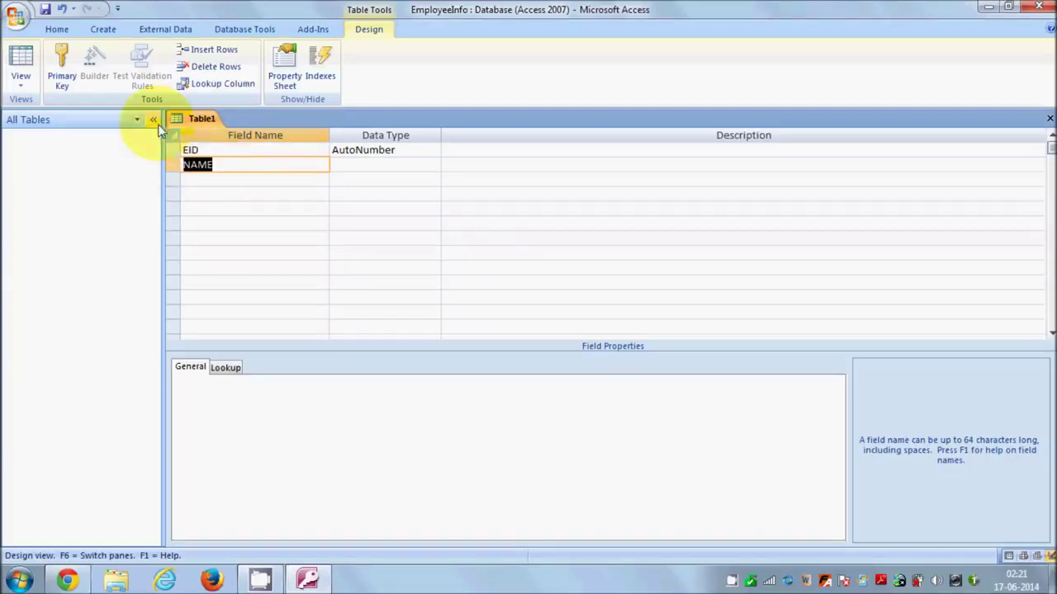
type("FirstName")
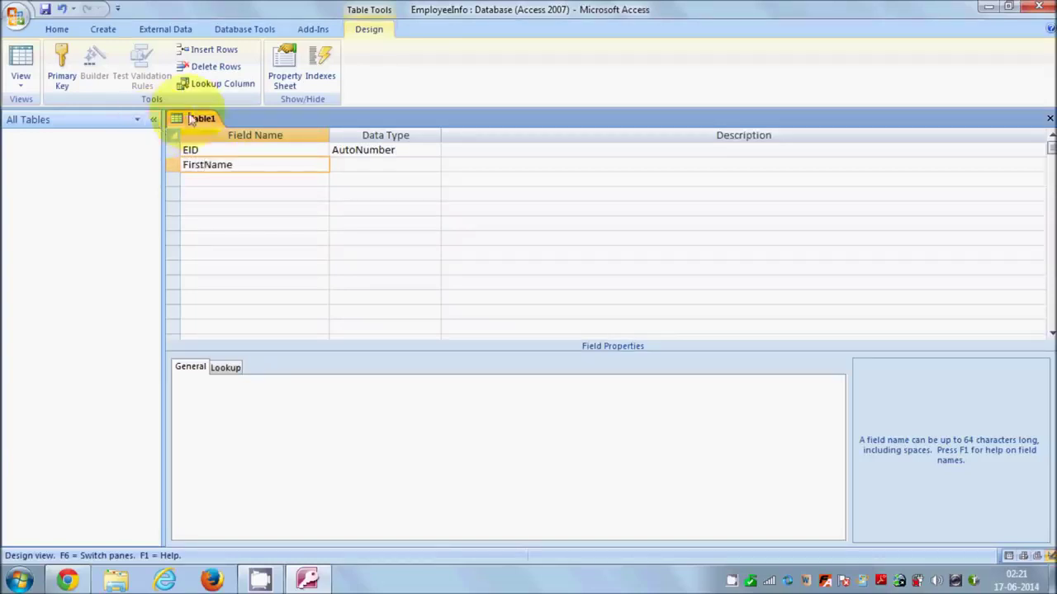
left_click_drag(208, 167, 222, 170)
left_click(223, 170)
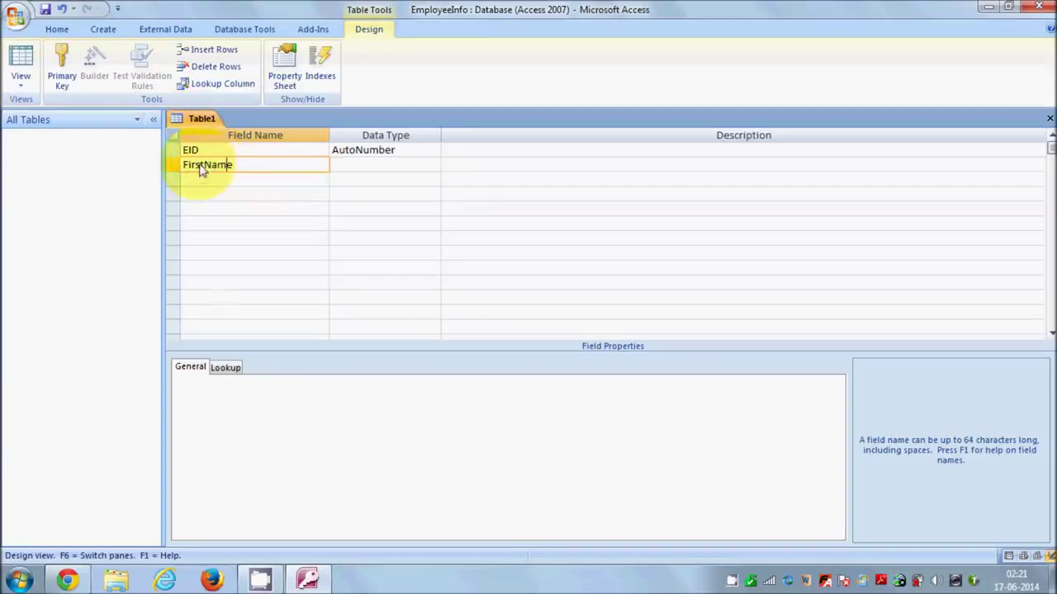
Step: Keep FirstName as Text and begin a third field named LastName
left_click(349, 170)
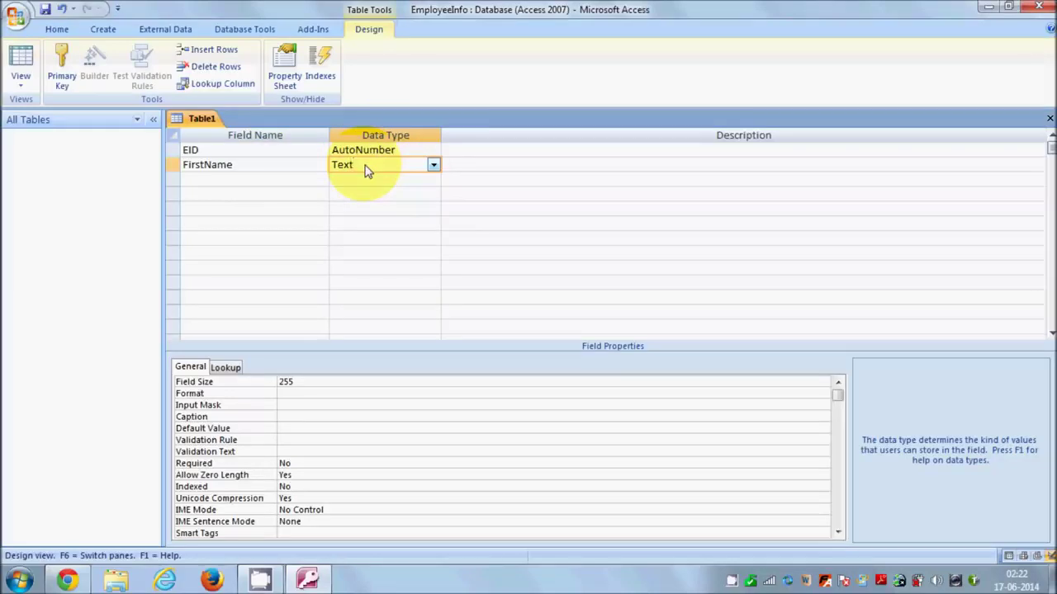
left_click(242, 167)
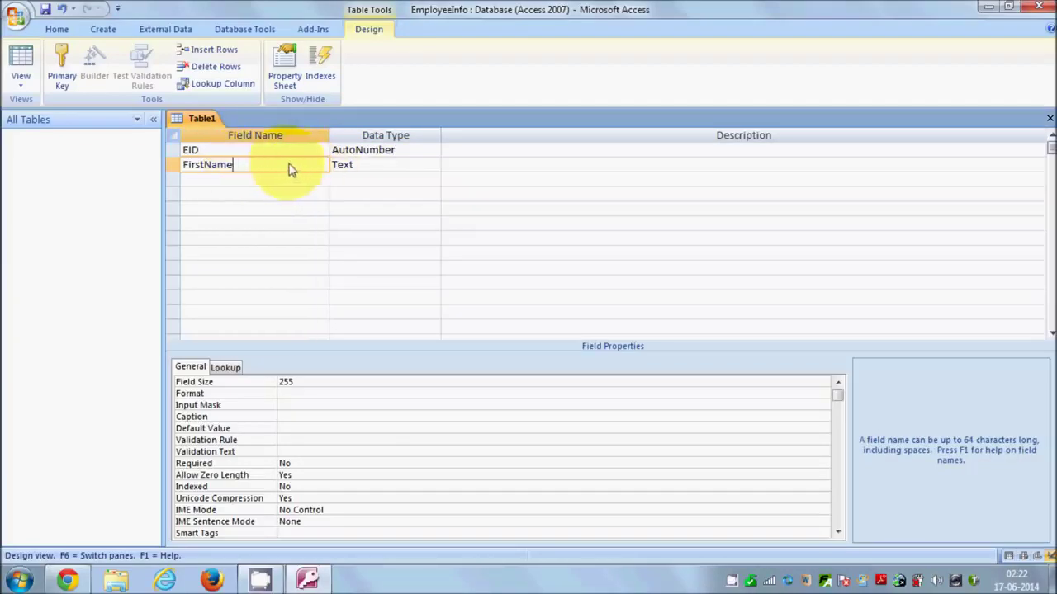
left_click(355, 167)
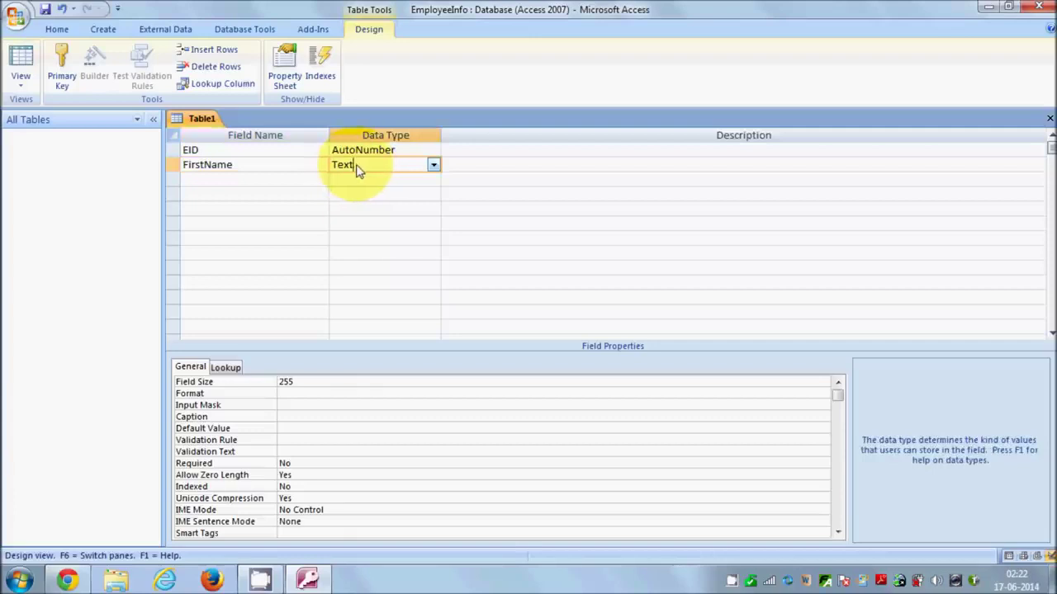
double_click(338, 165)
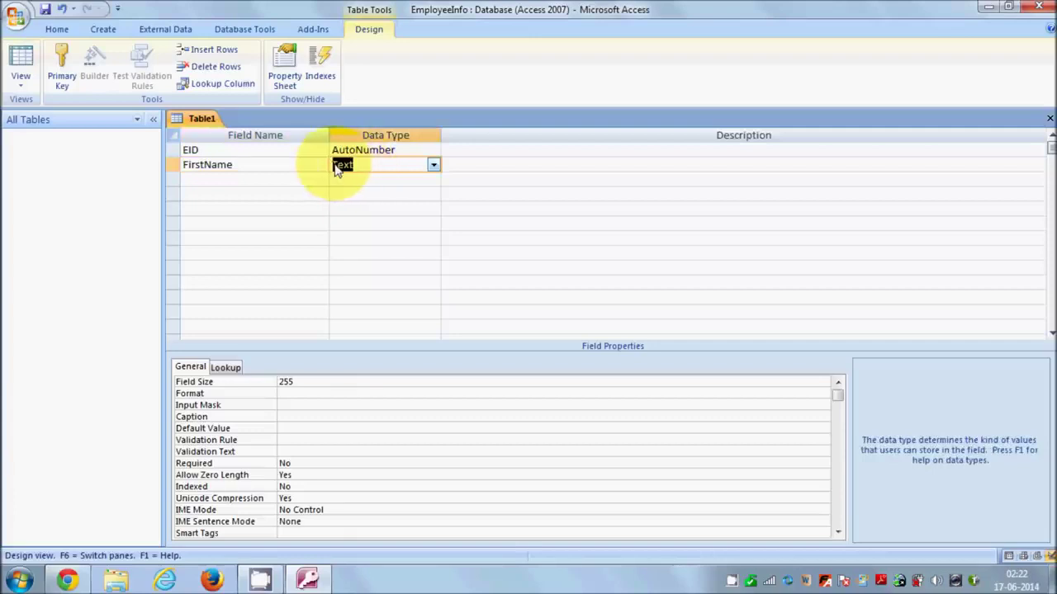
left_click(277, 180)
type("LastN")
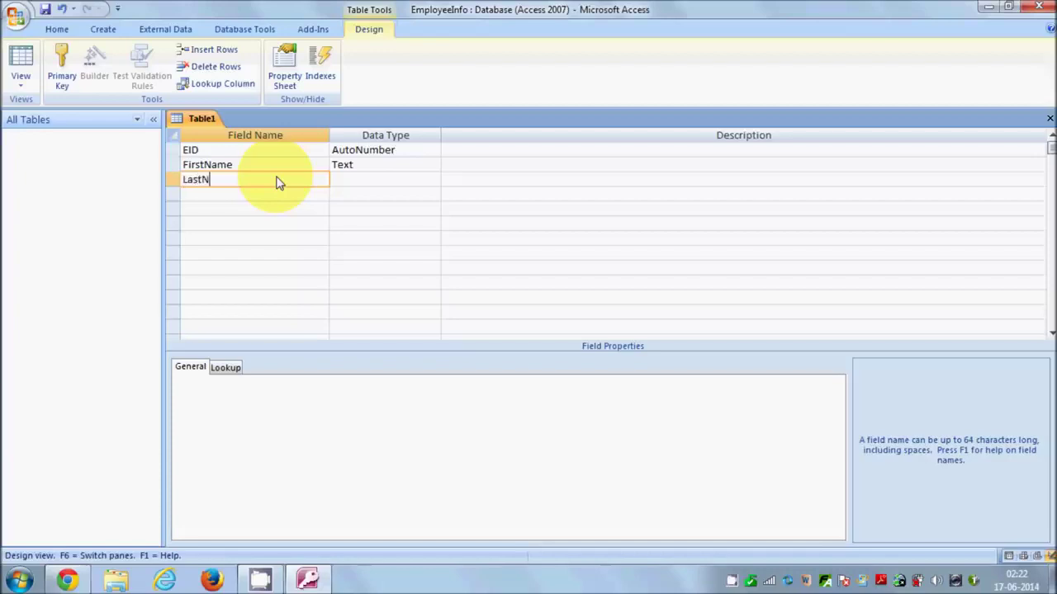
type("ame")
Step: Keep LastName as Text and add a DOB field described as 'DOB stands for Date of birth'
left_click(338, 180)
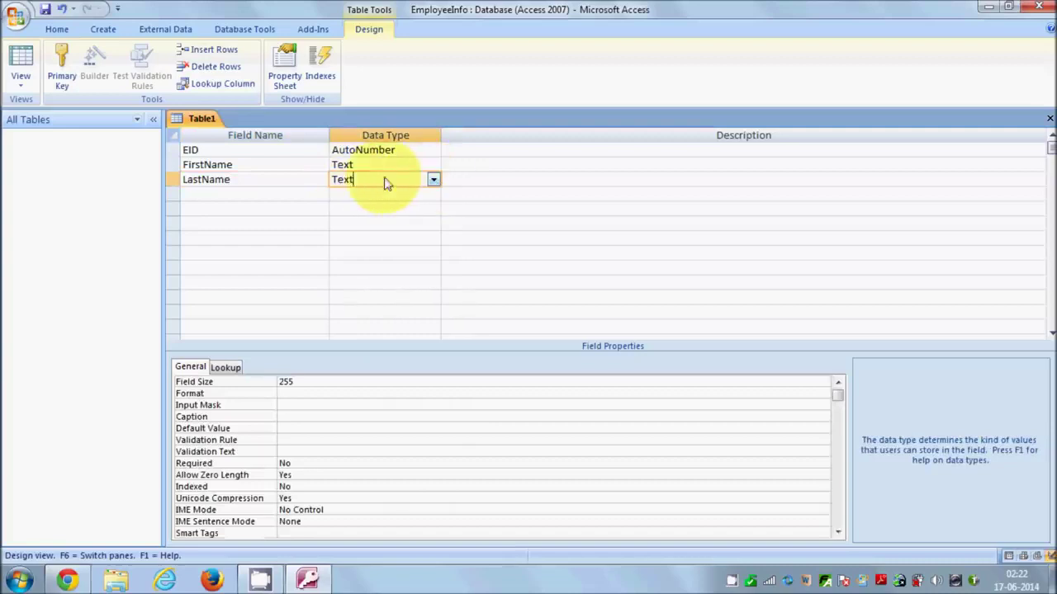
left_click(289, 198)
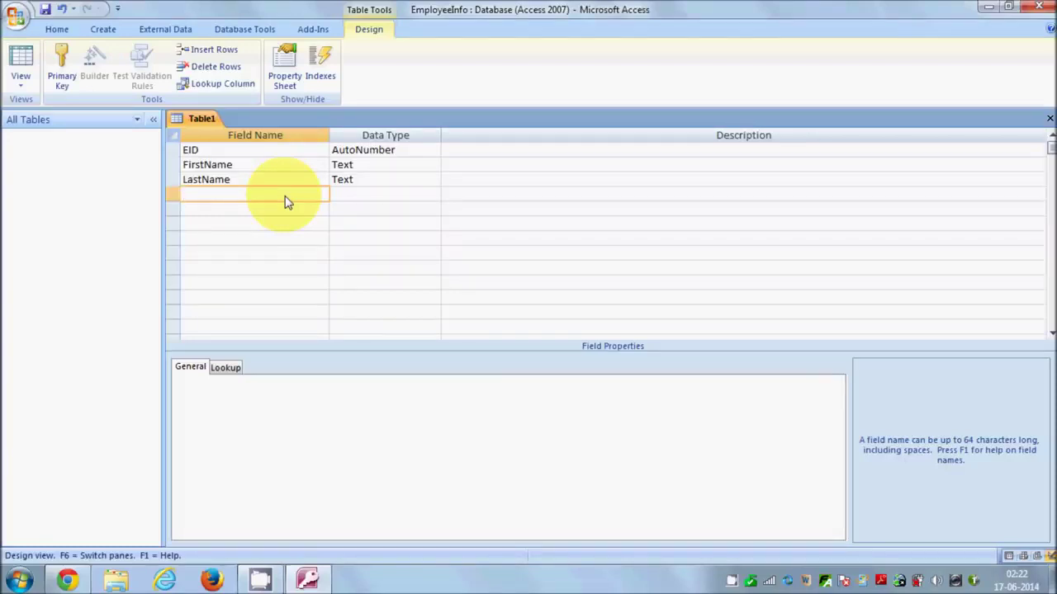
type("DOB")
left_click(475, 202)
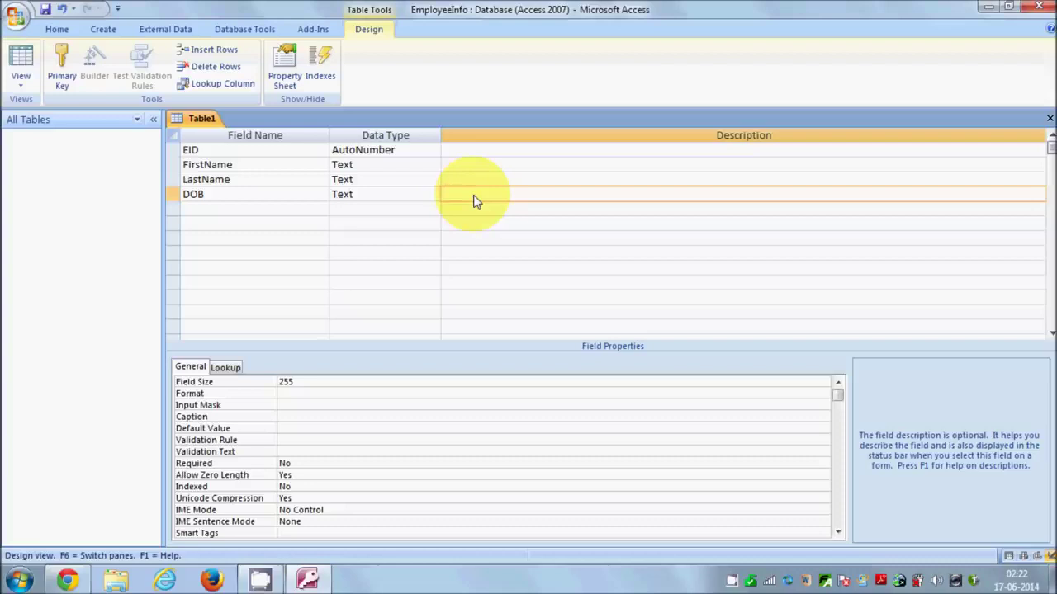
type("DOB stands for Date of birth")
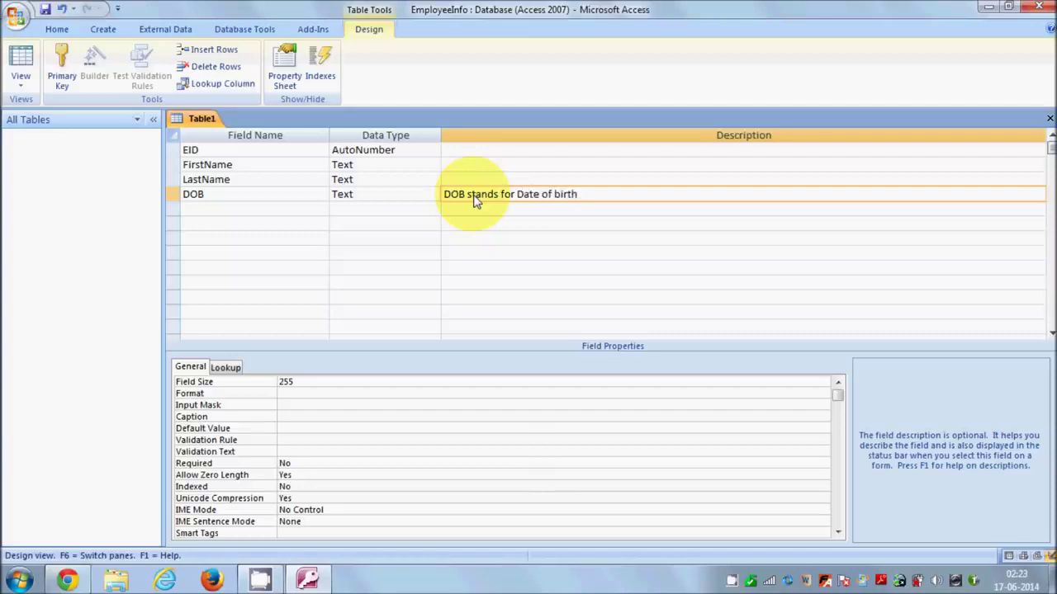
left_click(359, 195)
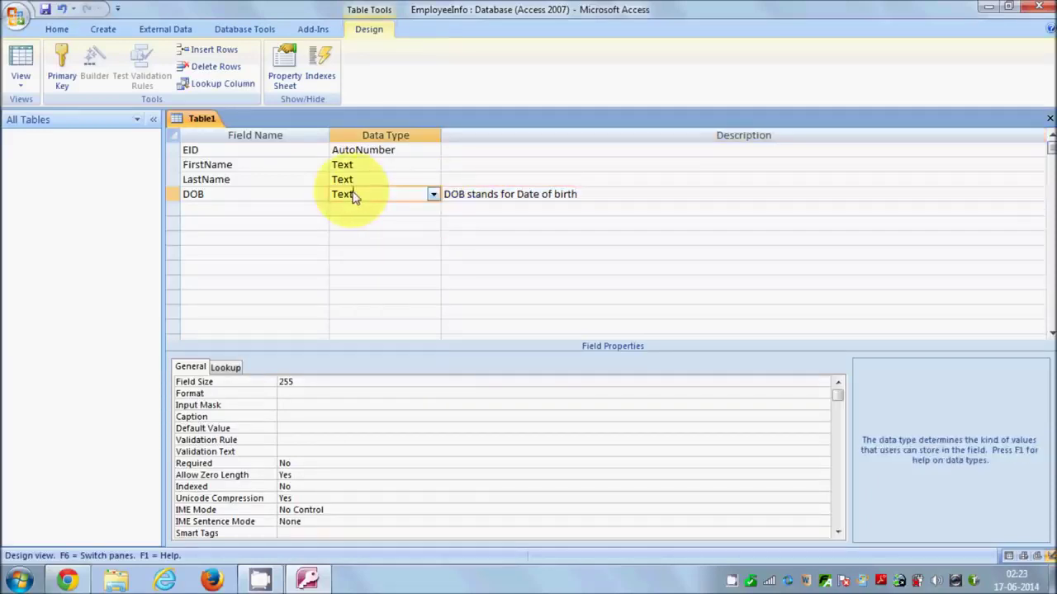
left_click(433, 194)
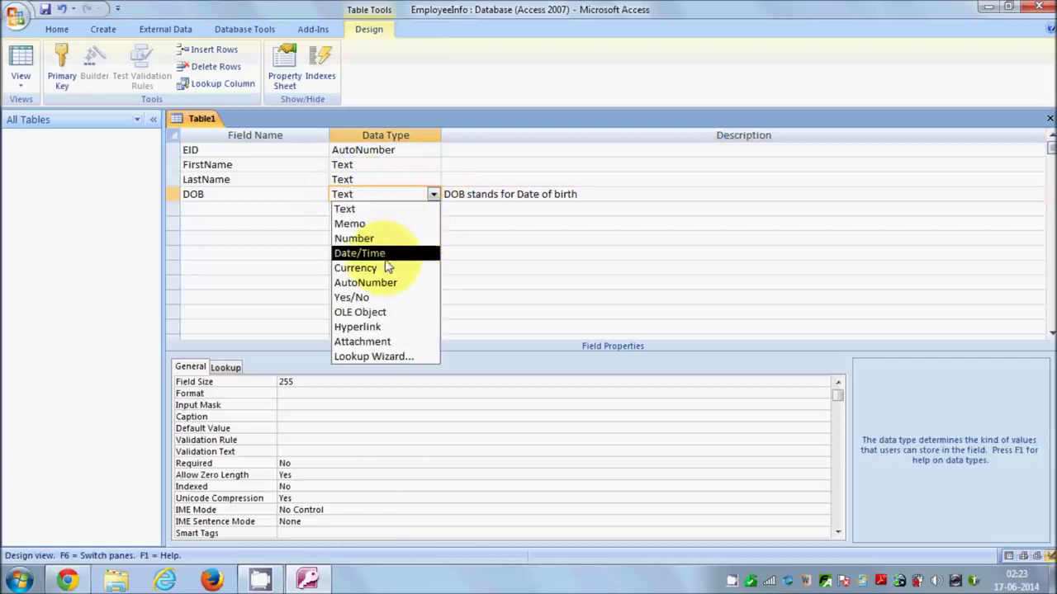
Step: Change DOB's data type to Date/Time
left_click(359, 253)
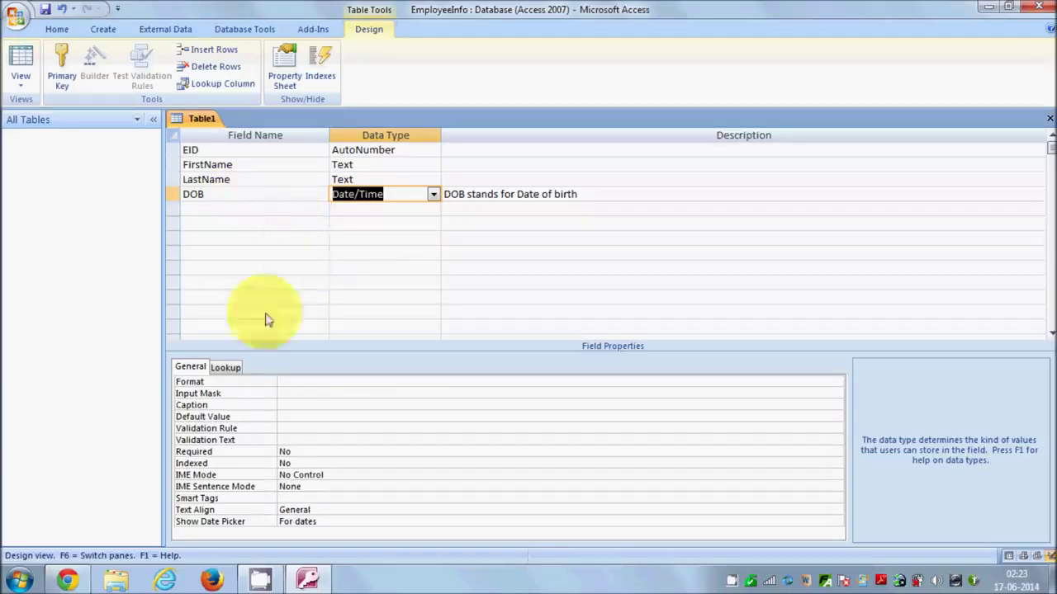
left_click(302, 196)
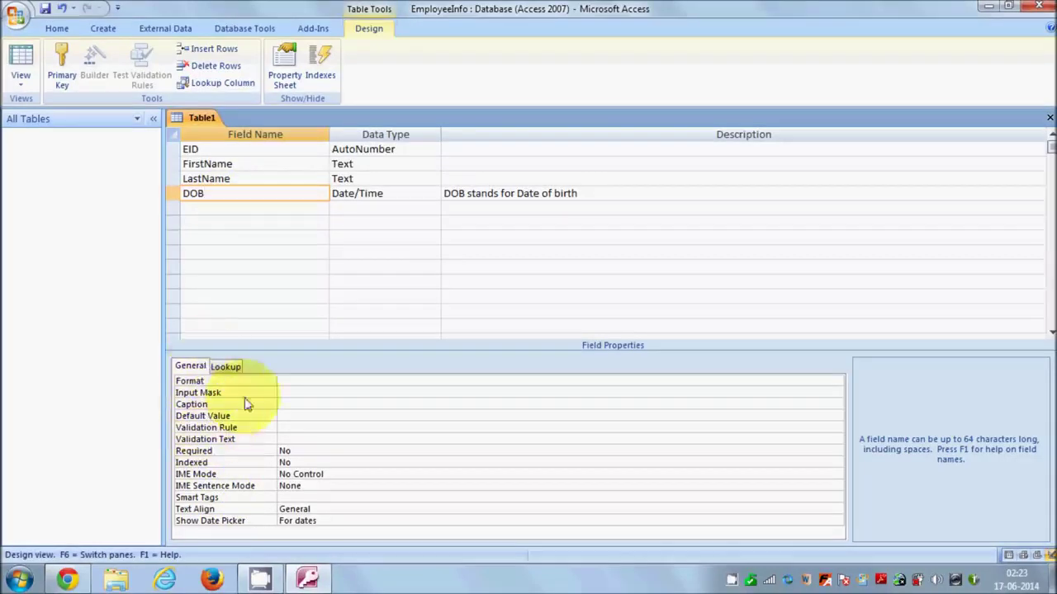
Step: Set DOB's Format property to Medium Date
left_click(293, 382)
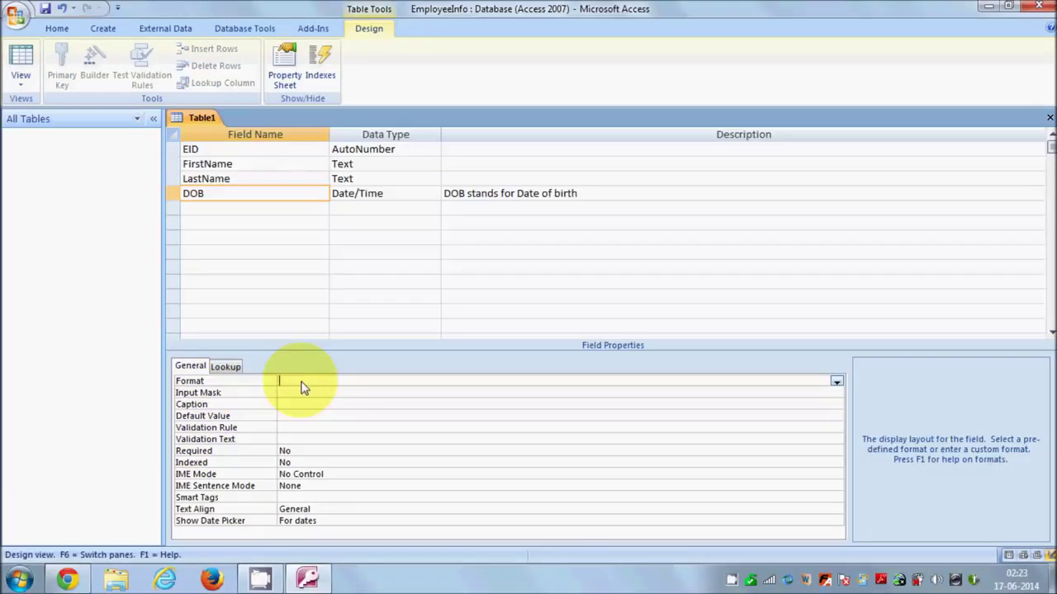
left_click(836, 382)
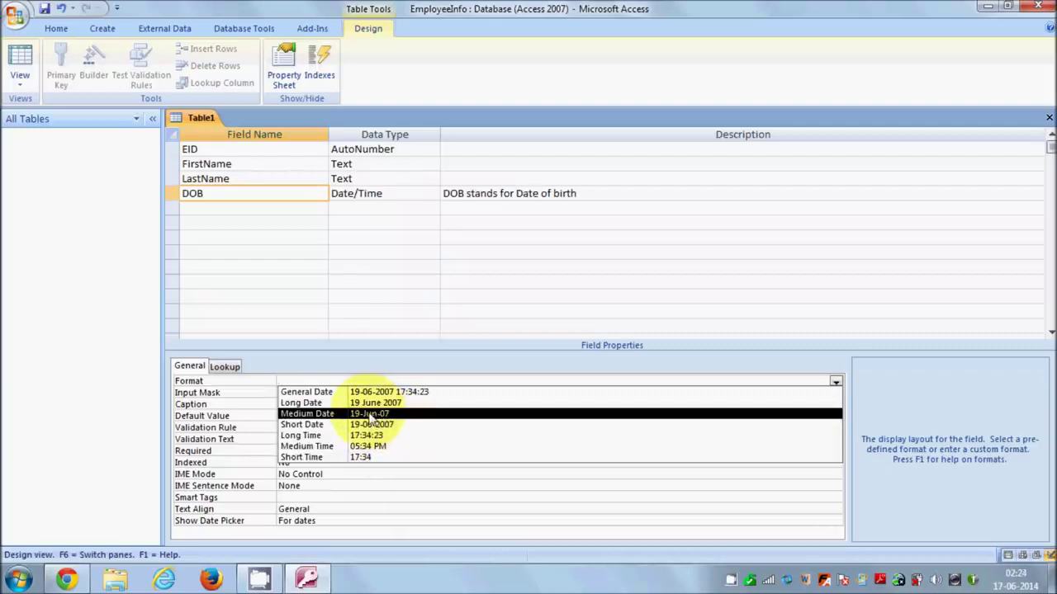
left_click(367, 416)
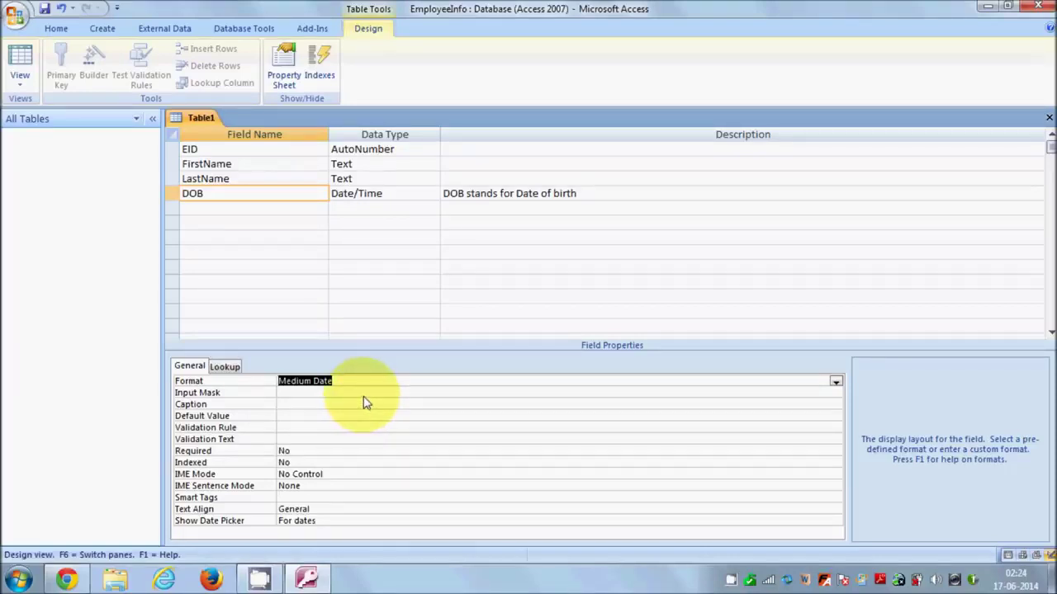
left_click(364, 397)
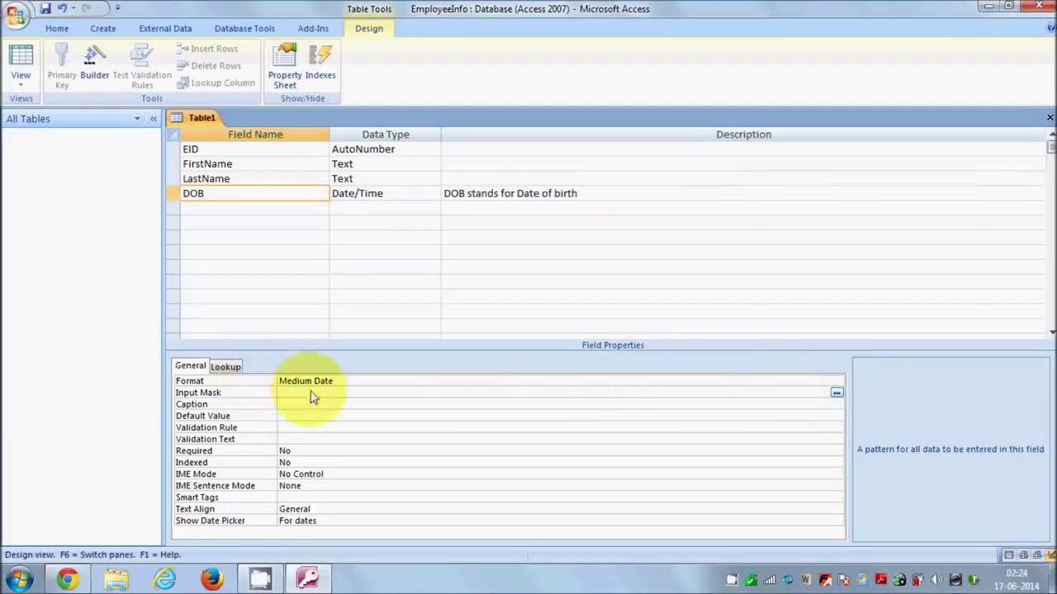
Step: Save the table as EmployeeData and let Access create a primary key
left_click(835, 395)
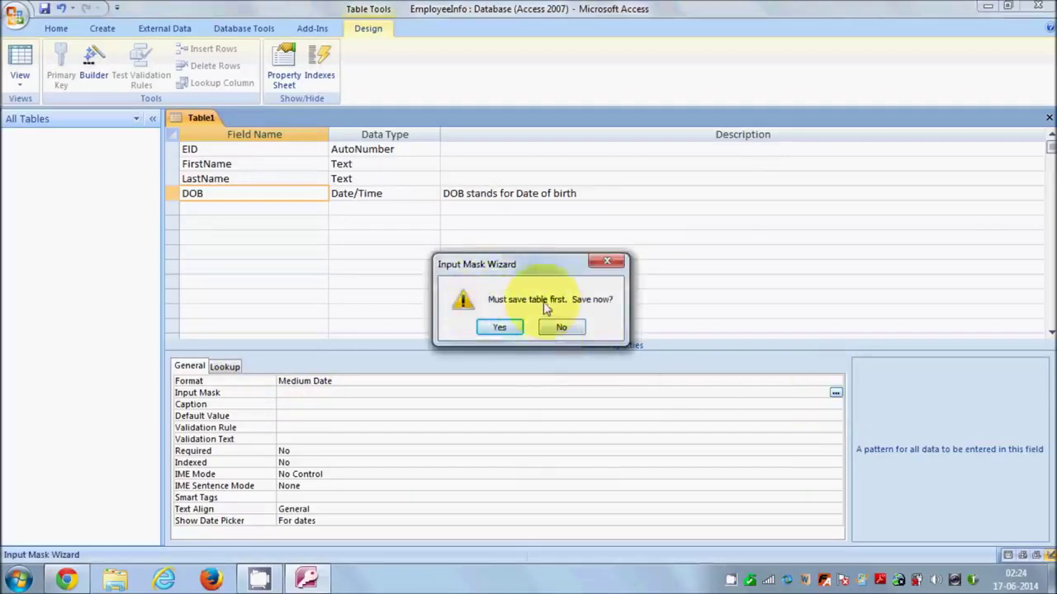
left_click(498, 328)
left_click(471, 203)
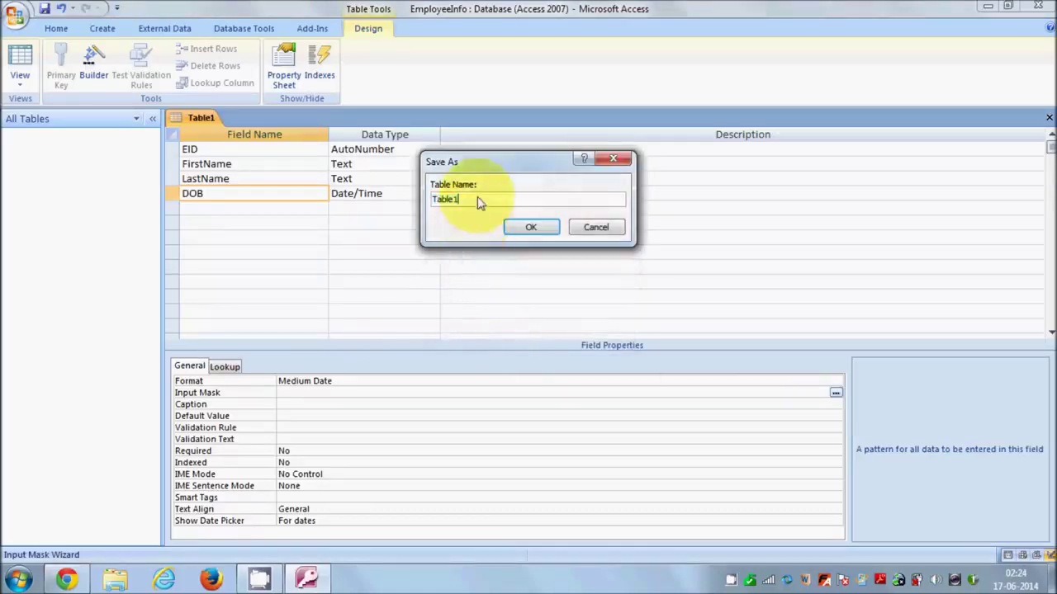
left_click_drag(517, 204, 408, 206)
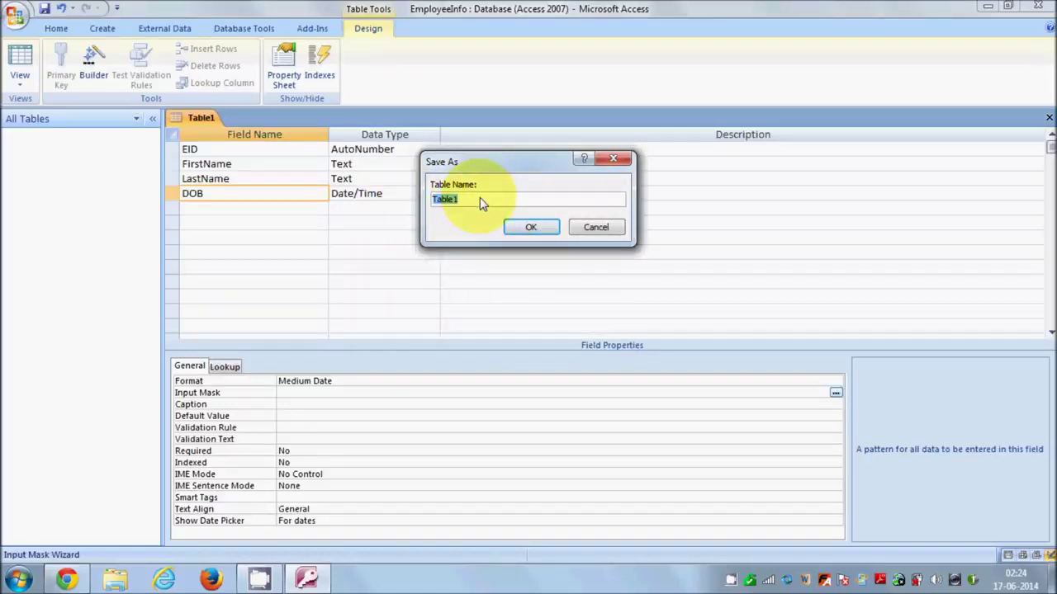
type("EmployeeData")
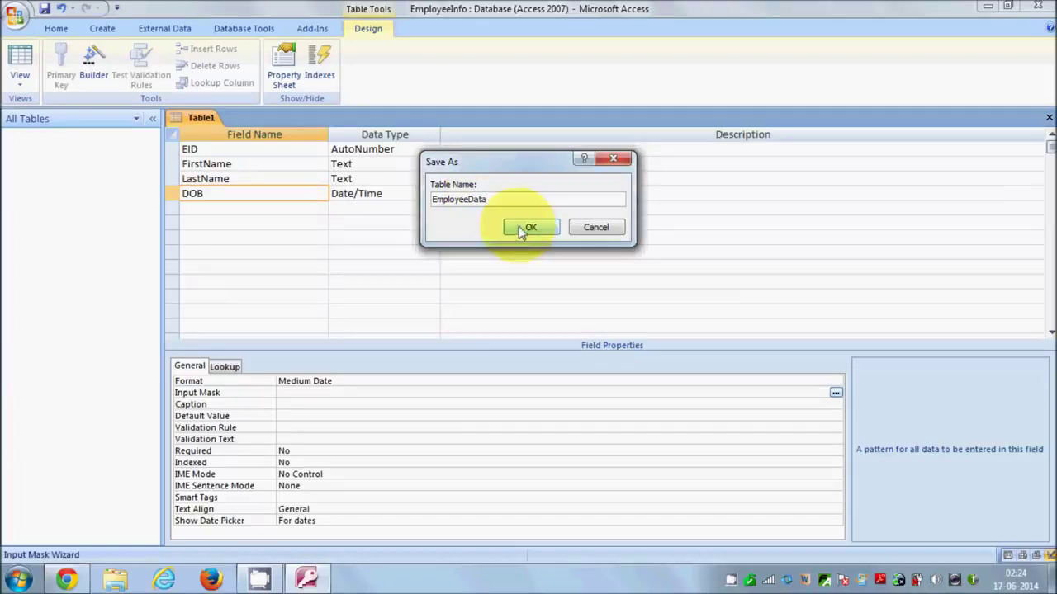
left_click(519, 228)
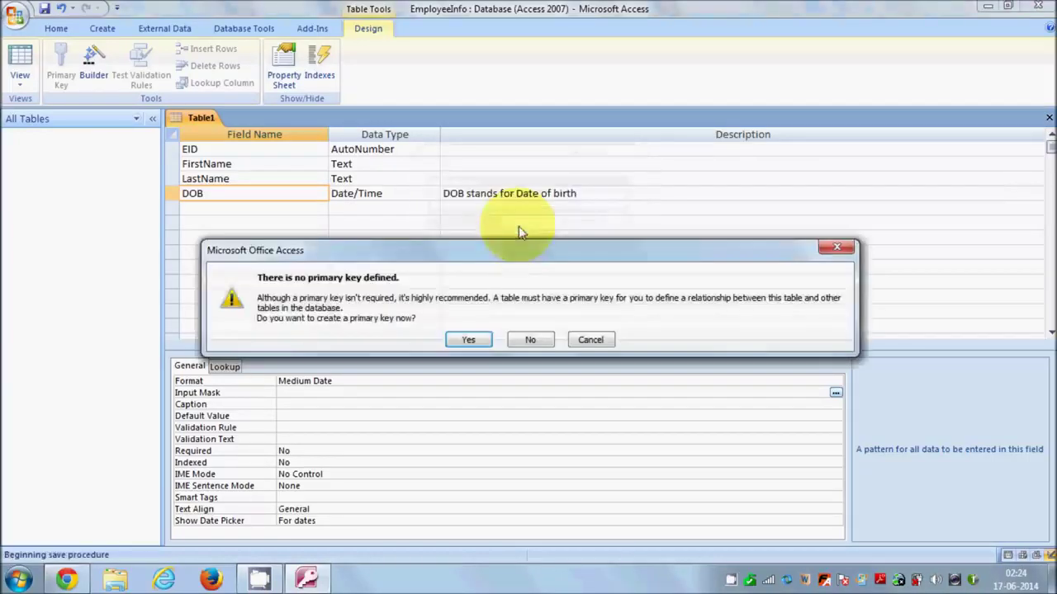
left_click(472, 340)
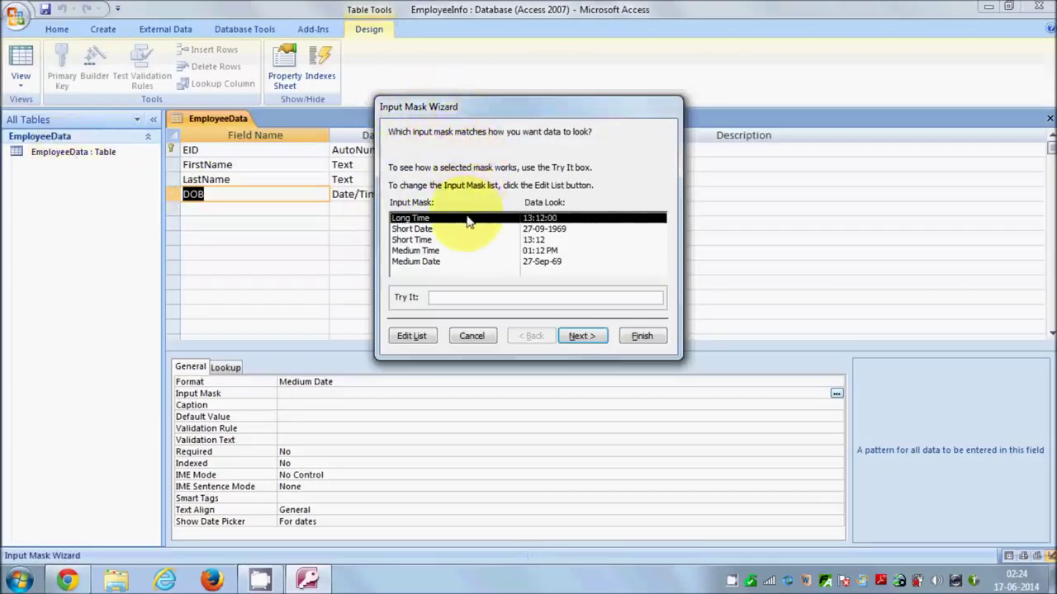
Step: Apply the Medium Date input mask to DOB in the Input Mask Wizard
left_click(533, 263)
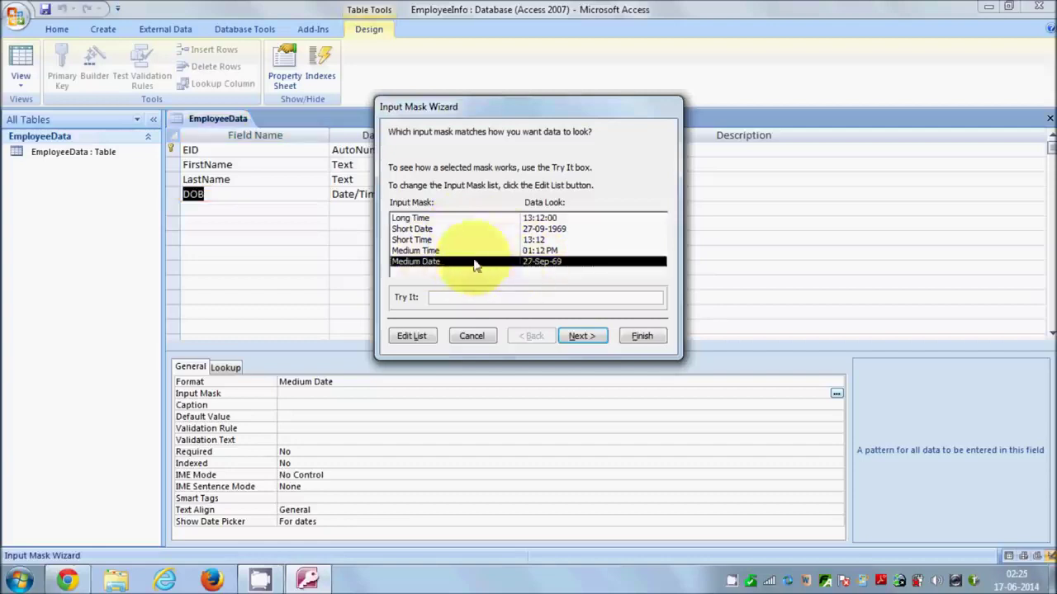
left_click(536, 250)
left_click(538, 239)
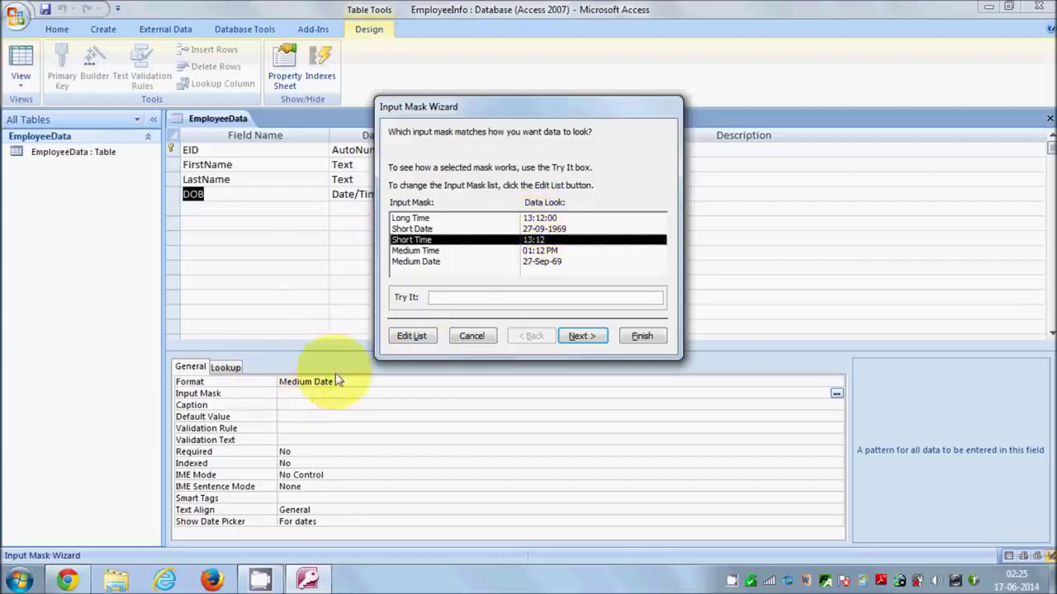
left_click(439, 263)
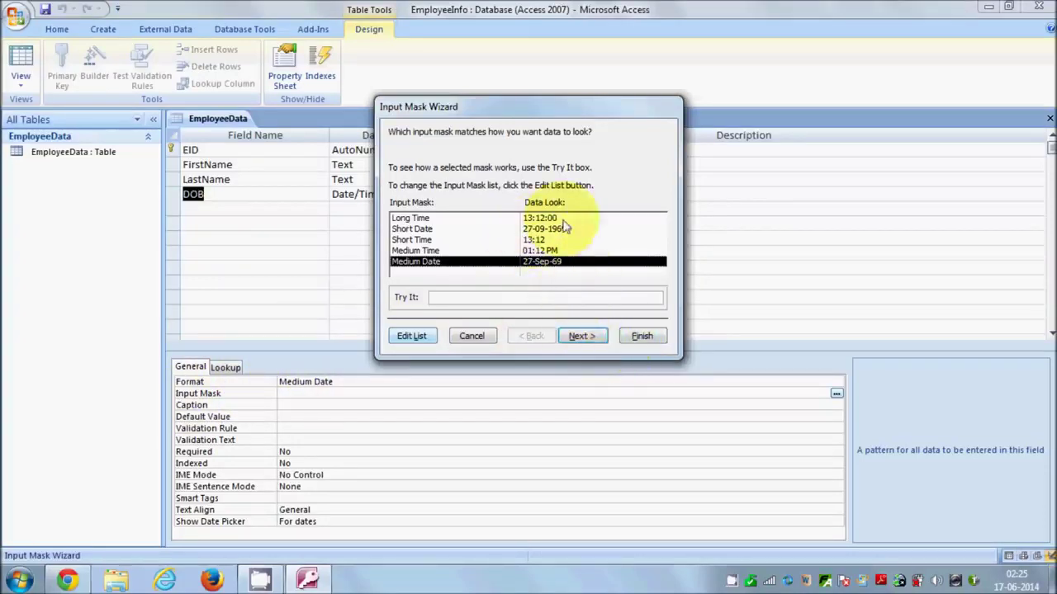
left_click(641, 337)
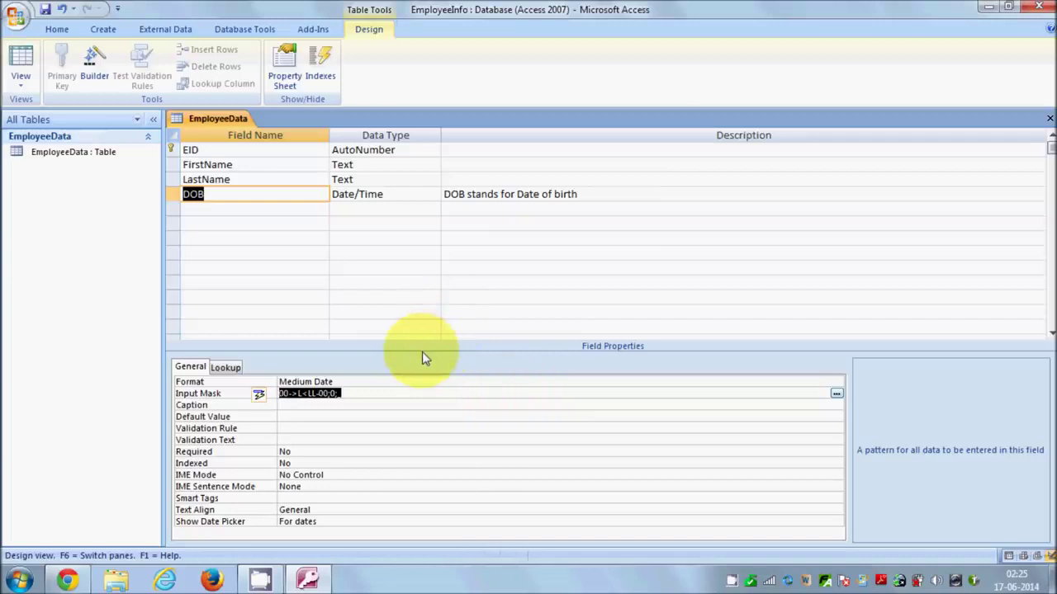
Step: Add a Country Text field below DOB with Default Value USA
left_click(297, 215)
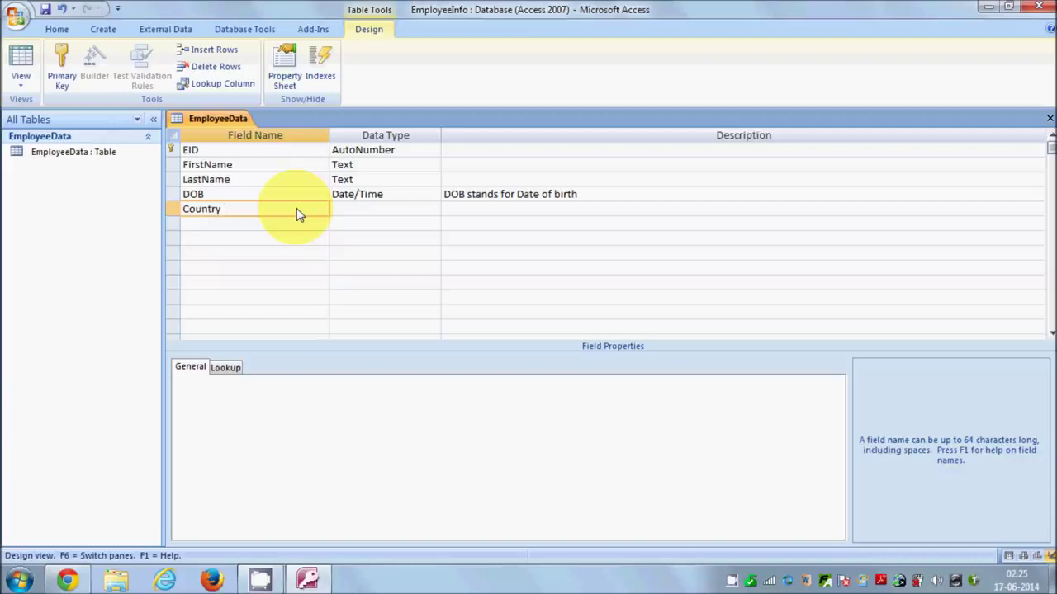
left_click(363, 215)
left_click(359, 213)
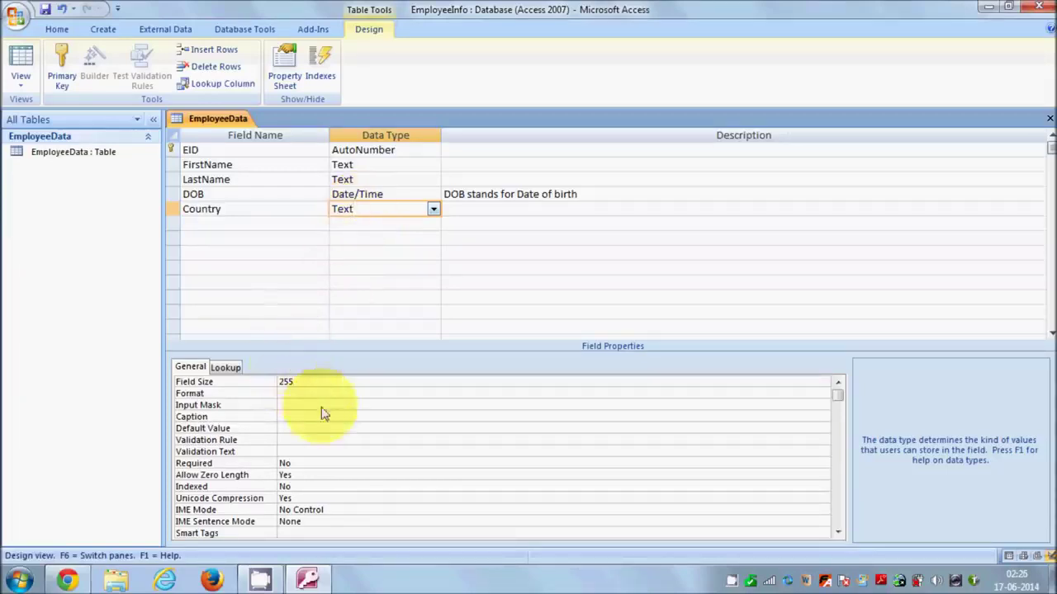
left_click(252, 208)
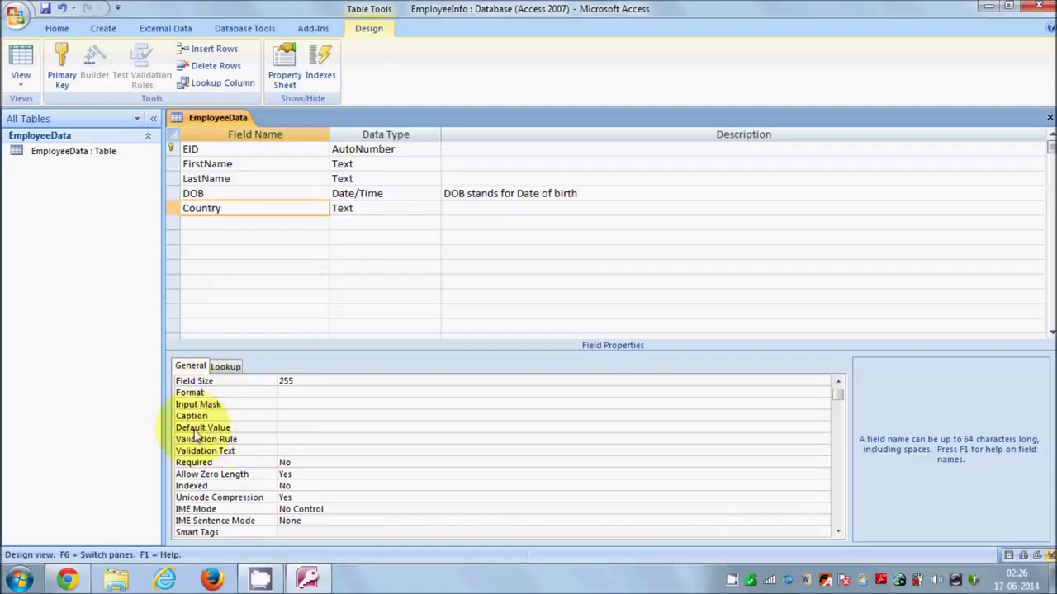
left_click(291, 429)
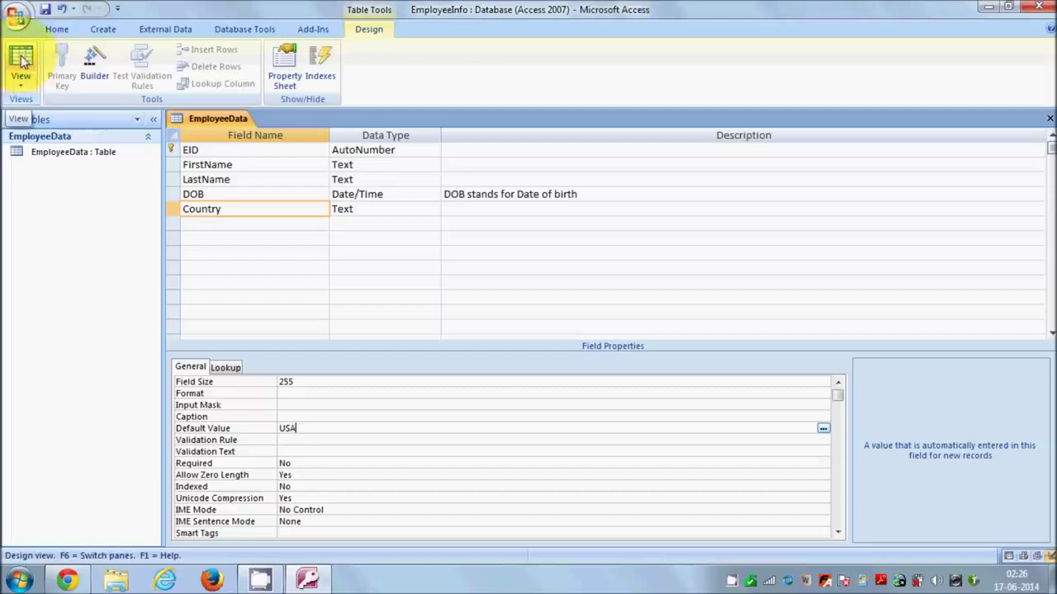
Step: Save the design, check USA appears in the datasheet's new row, and return to Design view
left_click(21, 59)
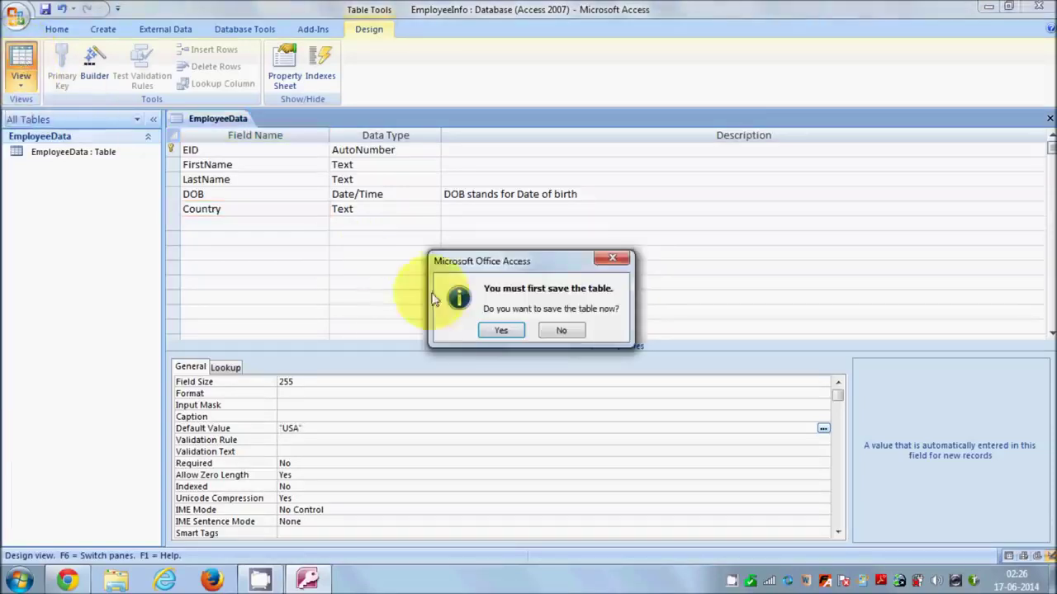
left_click(501, 331)
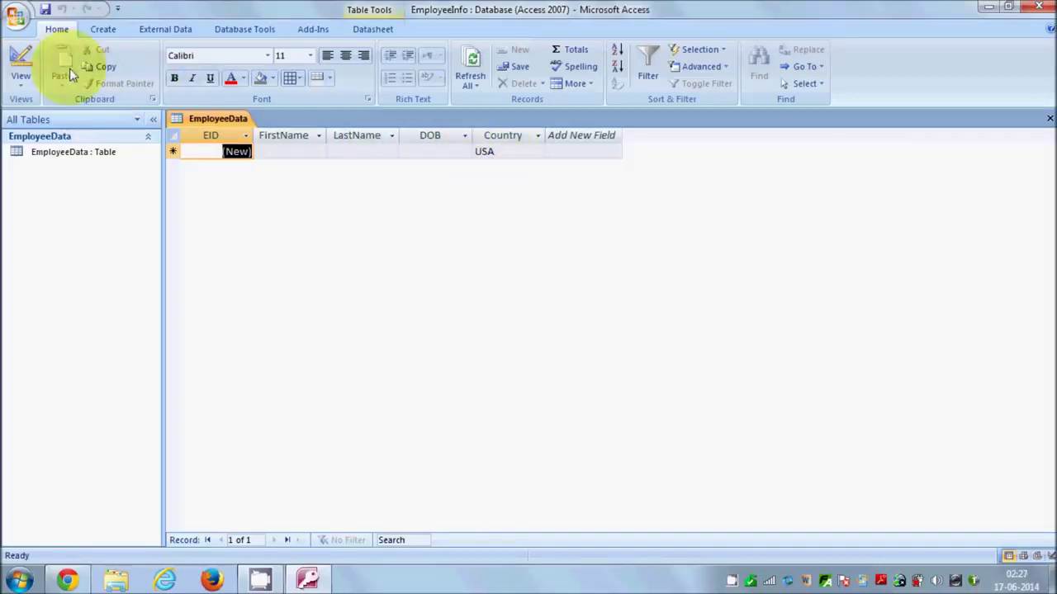
left_click(22, 62)
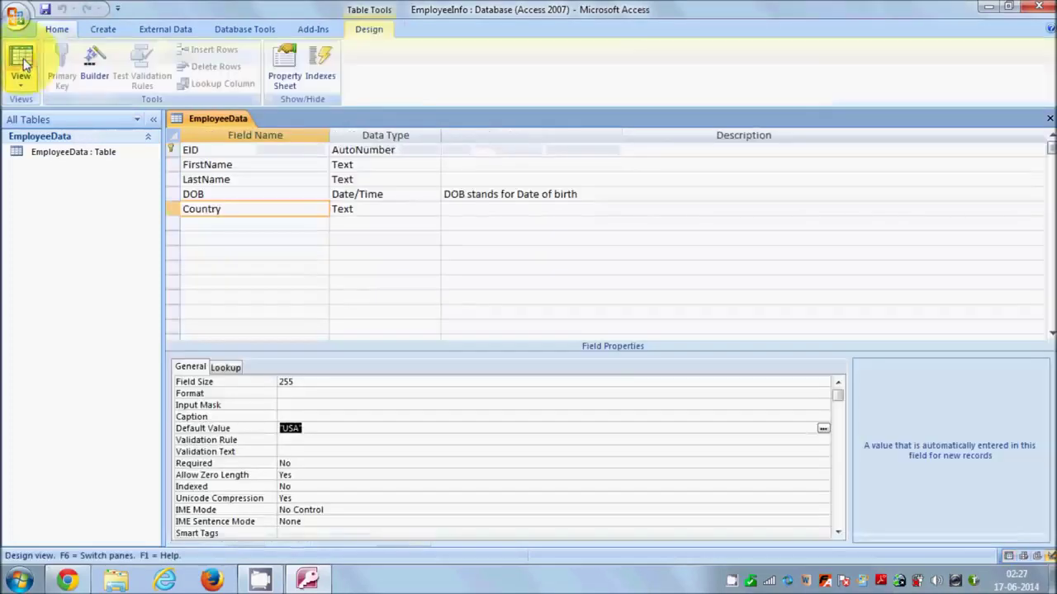
Step: Remove the primary key from the EID field
left_click(210, 151)
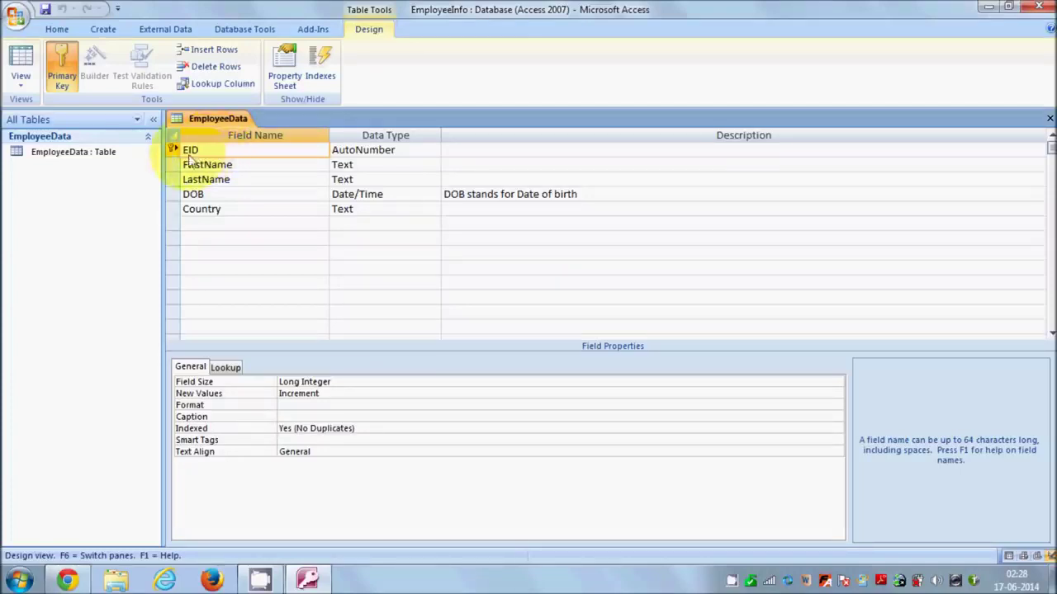
left_click(62, 66)
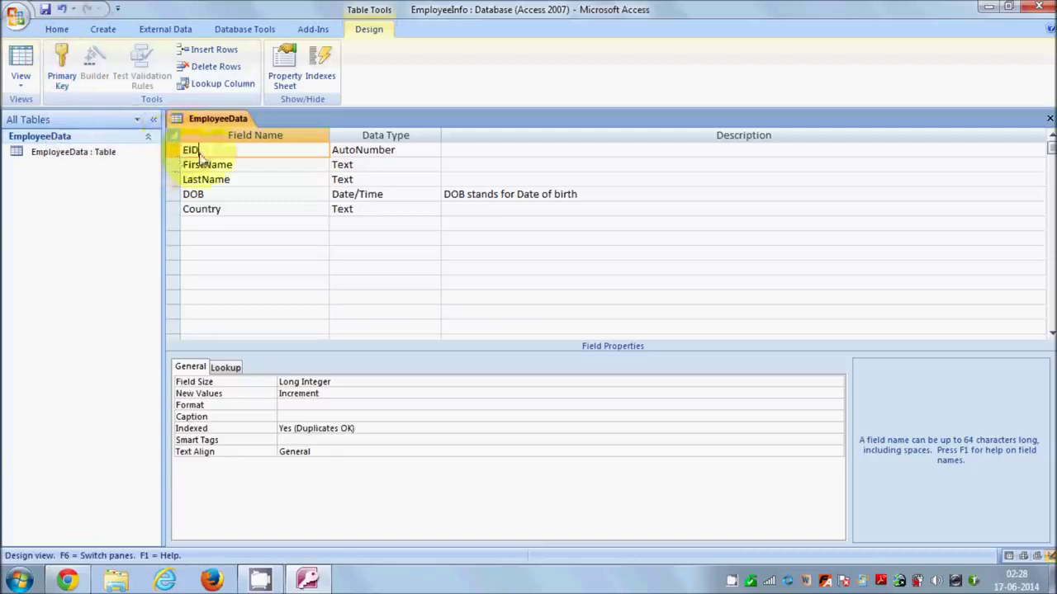
Step: Move the primary key from Country back to EID, then select the EID field name
left_click(213, 231)
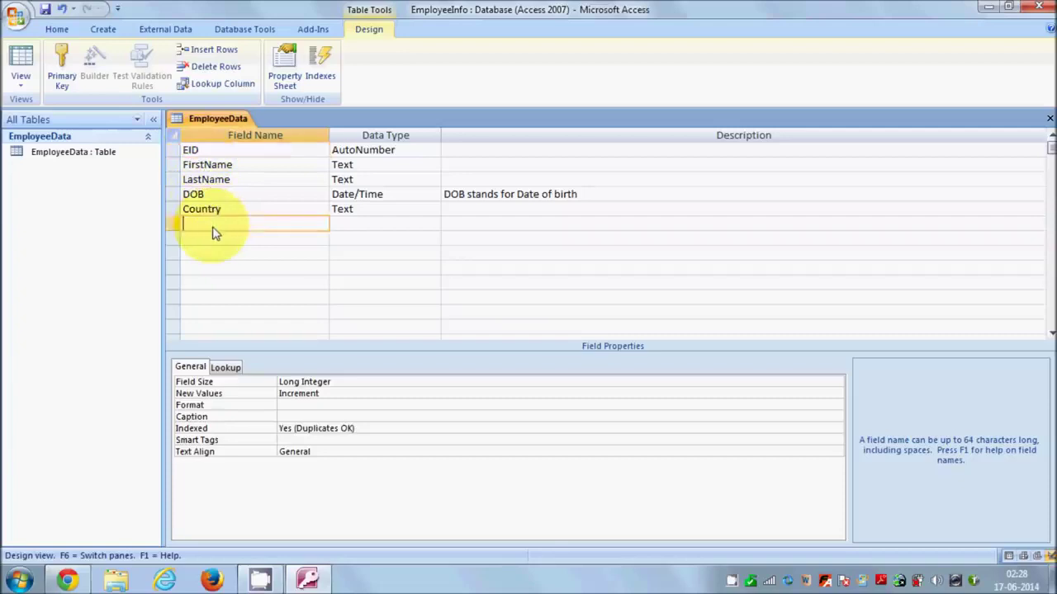
left_click(227, 213)
left_click(65, 61)
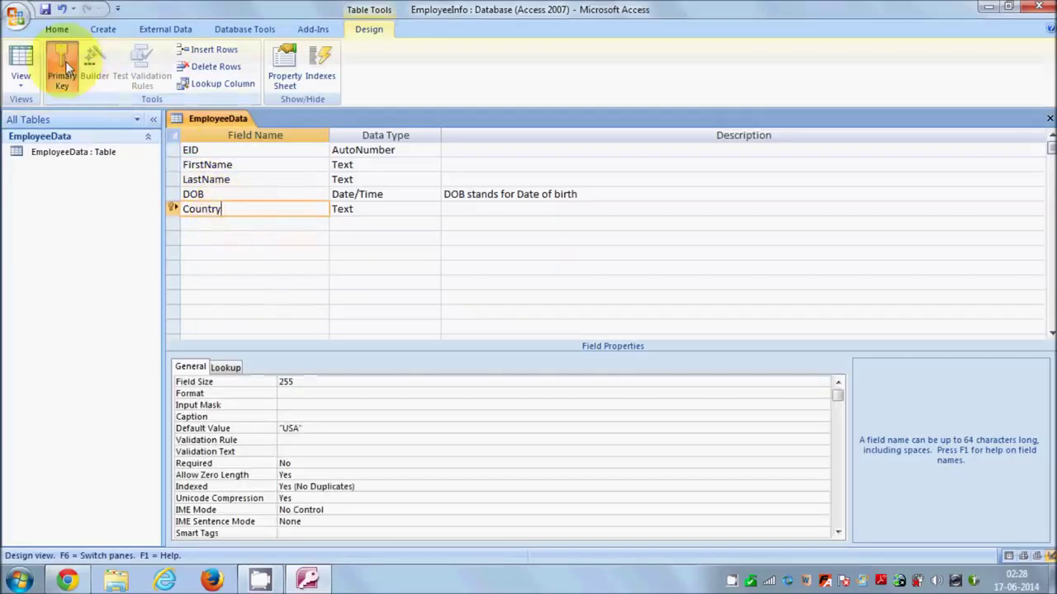
left_click(191, 150)
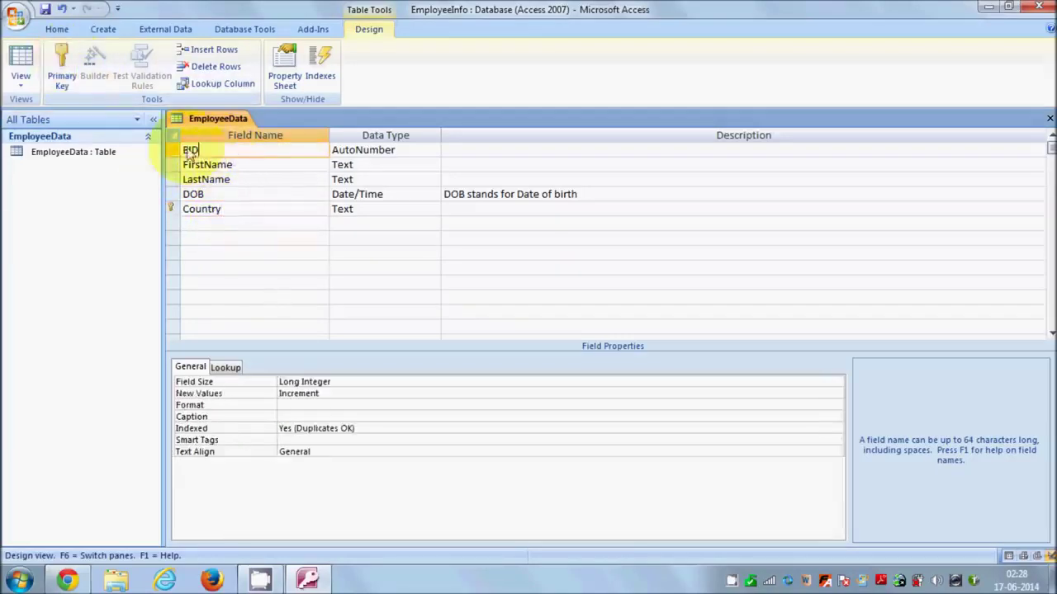
left_click(62, 66)
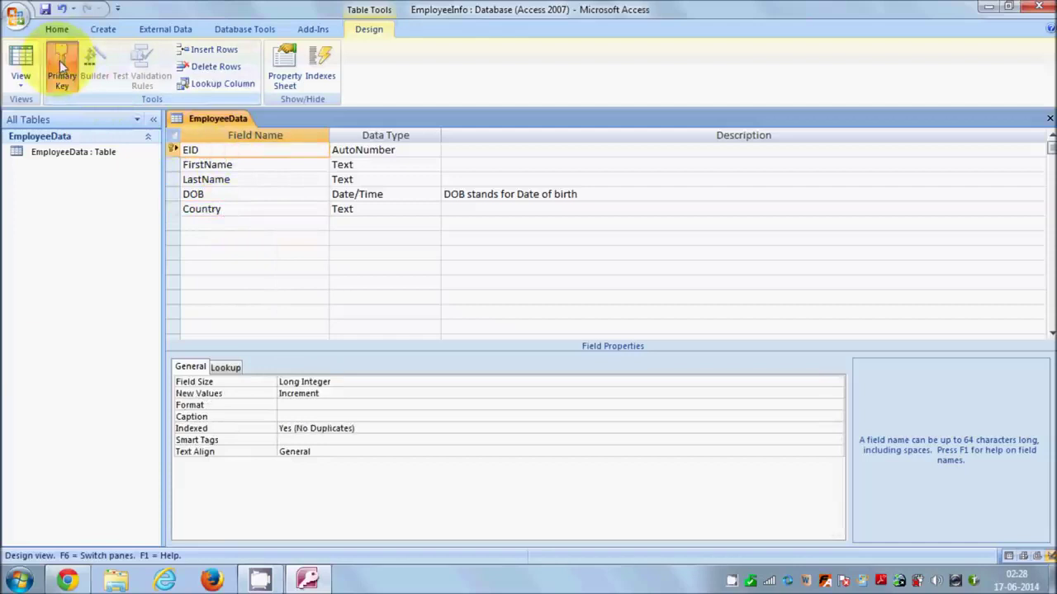
double_click(188, 151)
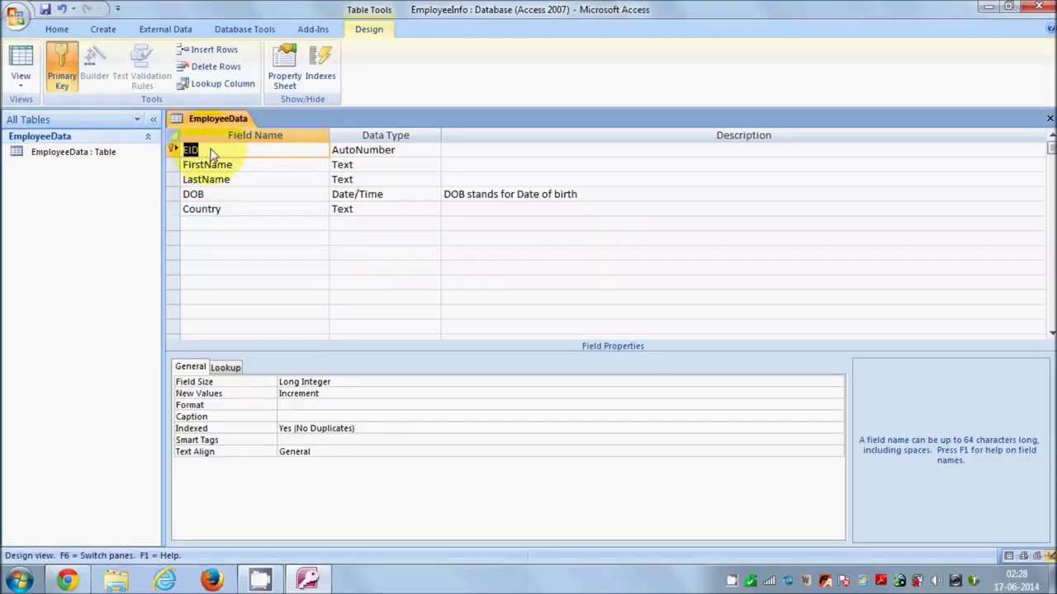
left_click(212, 155)
left_click_drag(212, 154, 180, 148)
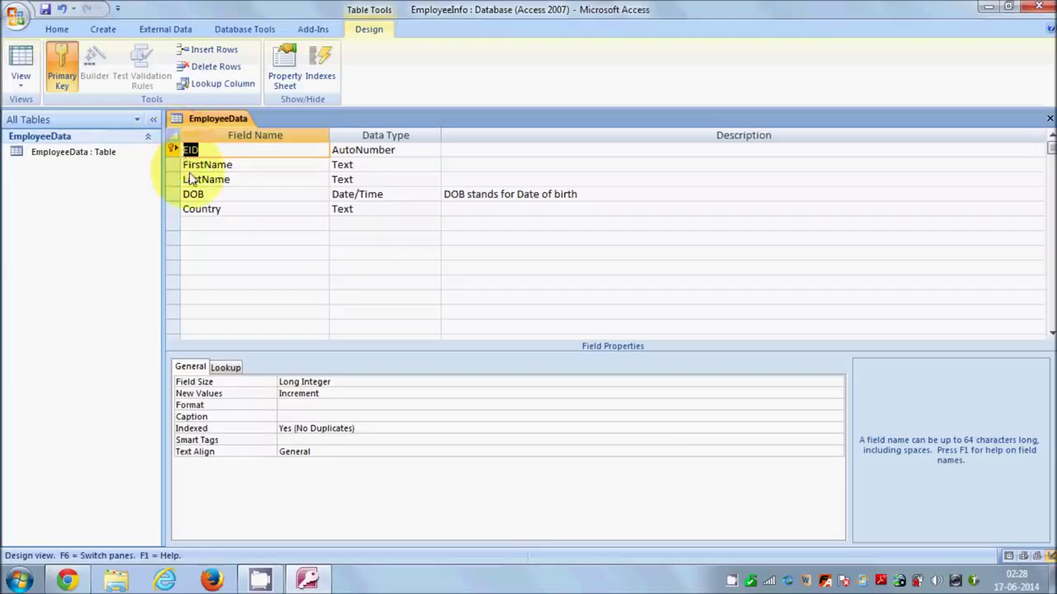
Step: Save the table, switch to datasheet view and enter the first employee's first name
left_click(22, 58)
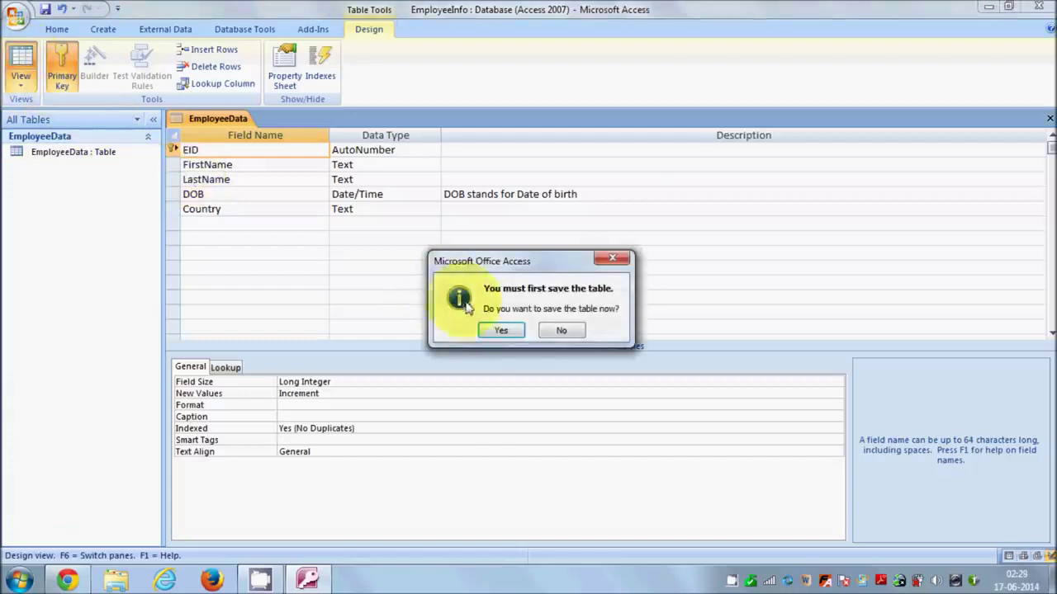
left_click(493, 330)
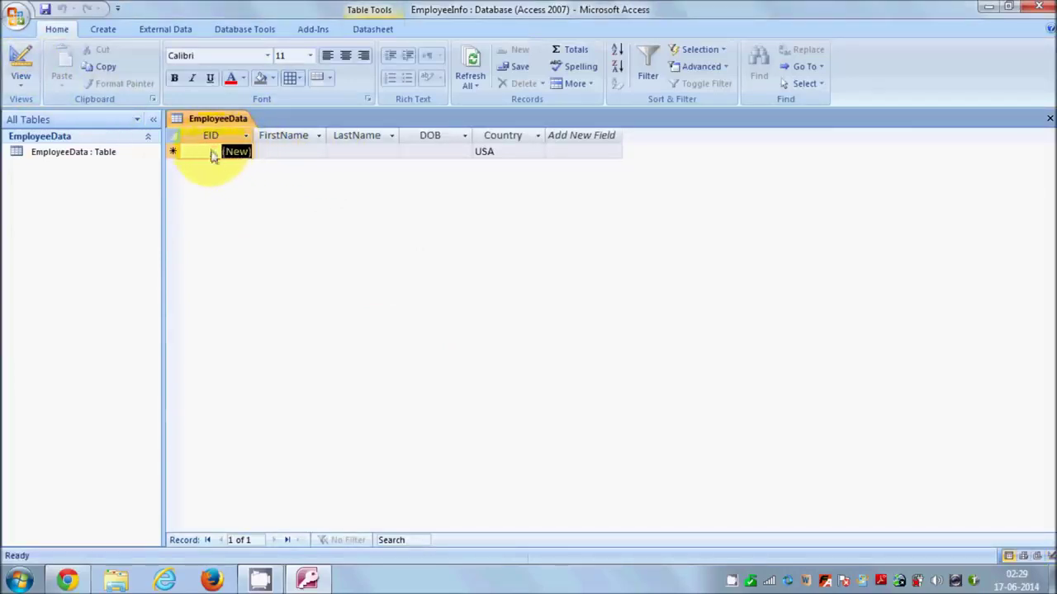
left_click(277, 157)
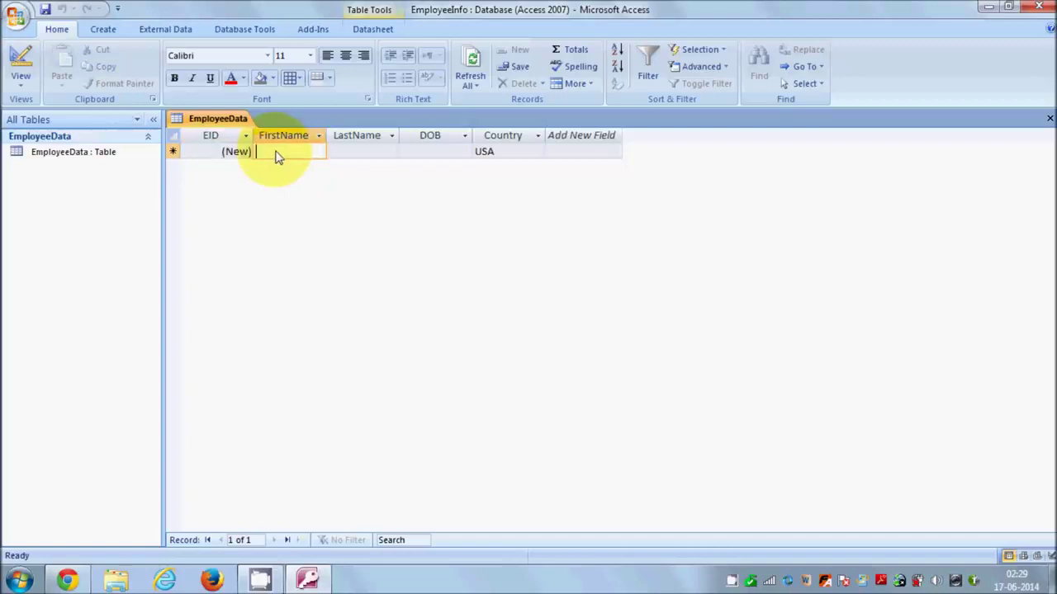
type("Mark")
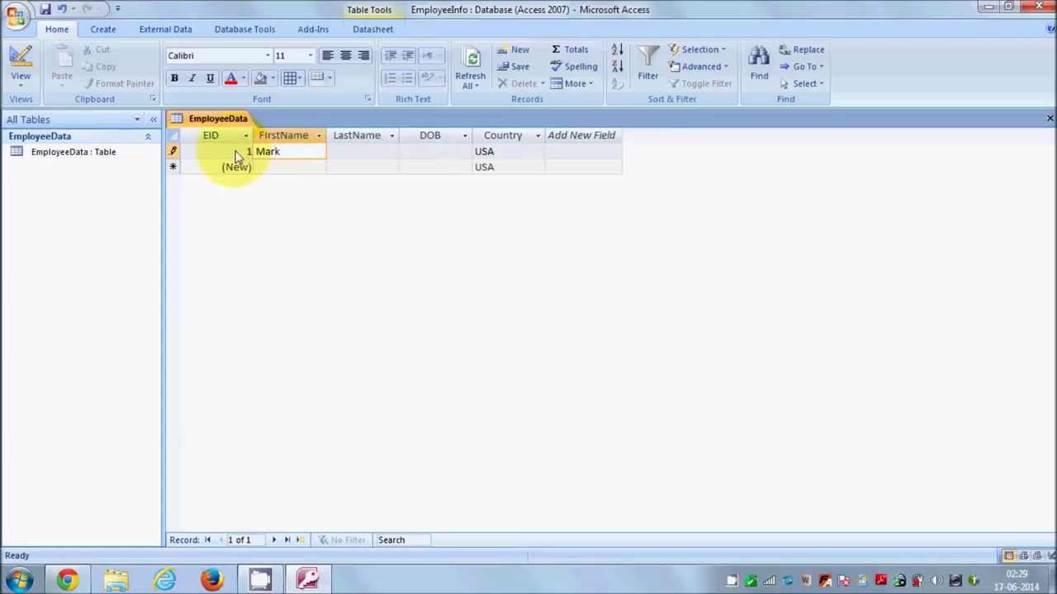
left_click(20, 60)
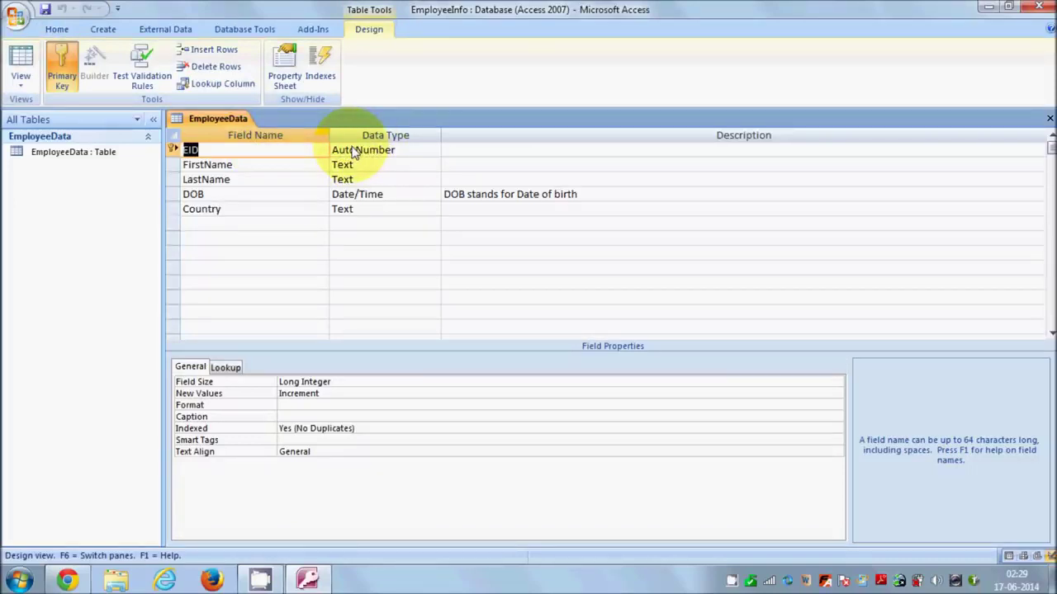
left_click(22, 60)
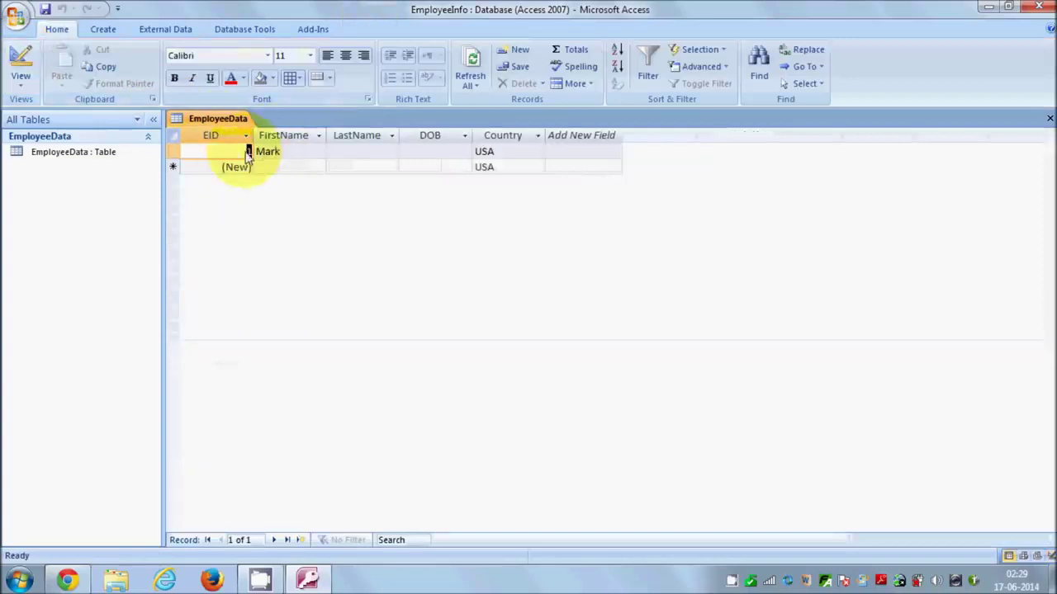
Step: Enter the first record's last name and birth date 19-Jun-88
left_click(355, 155)
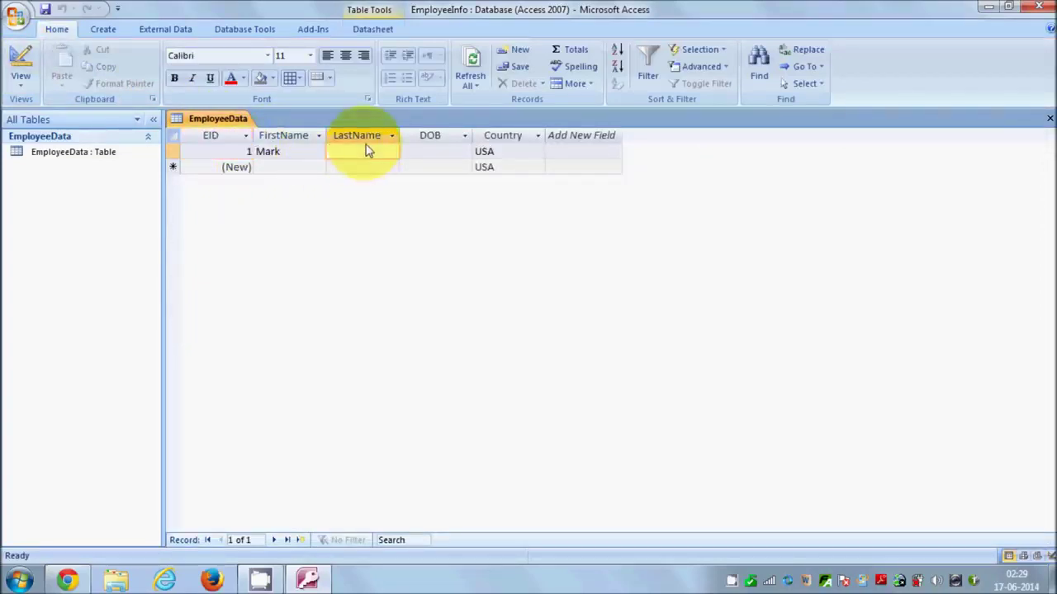
type("esar")
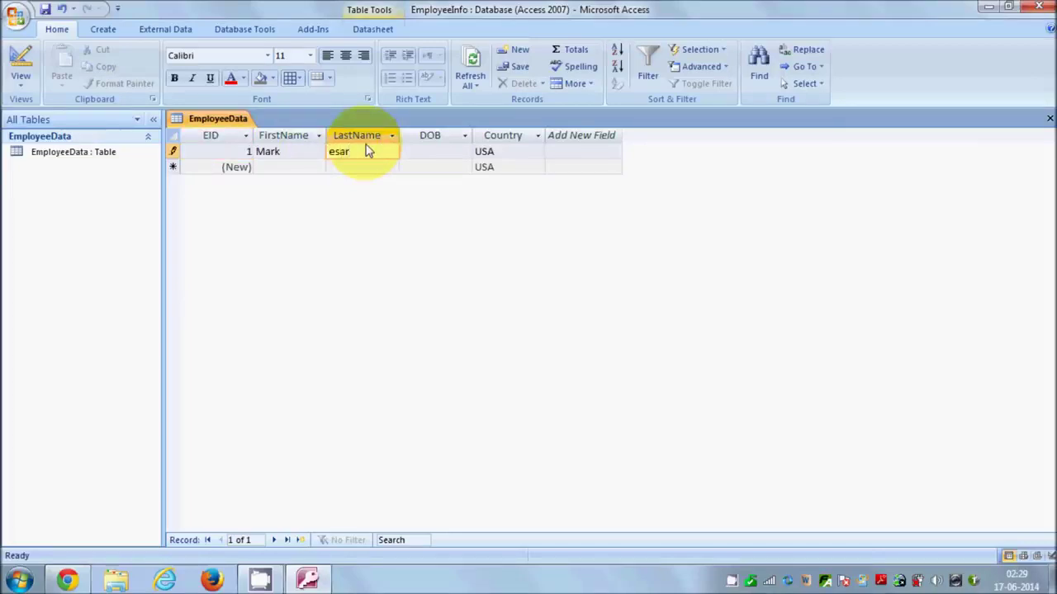
left_click(435, 151)
left_click(424, 156)
left_click_drag(424, 157, 459, 159)
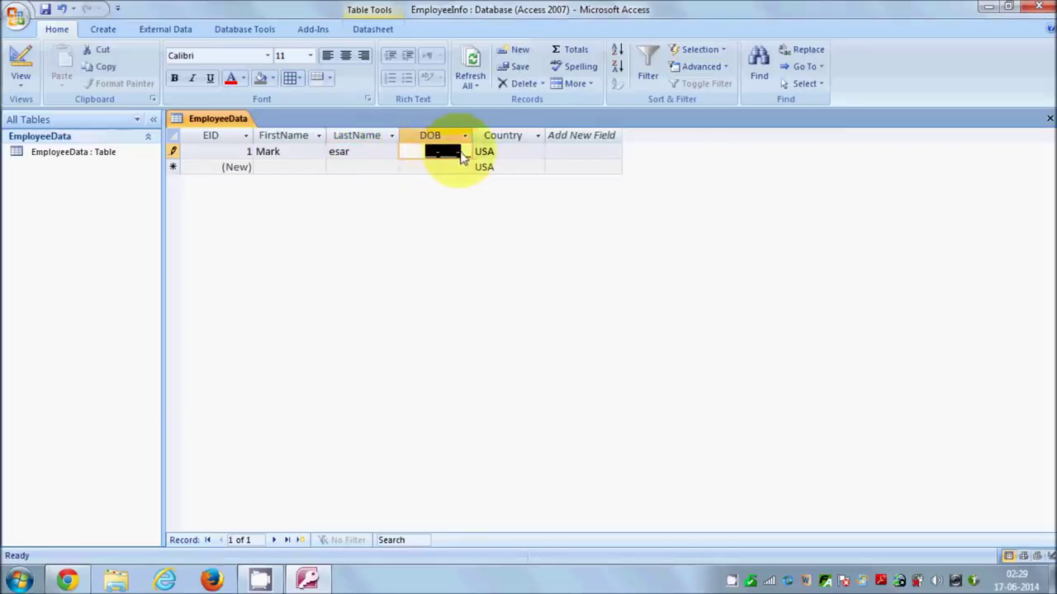
left_click(427, 158)
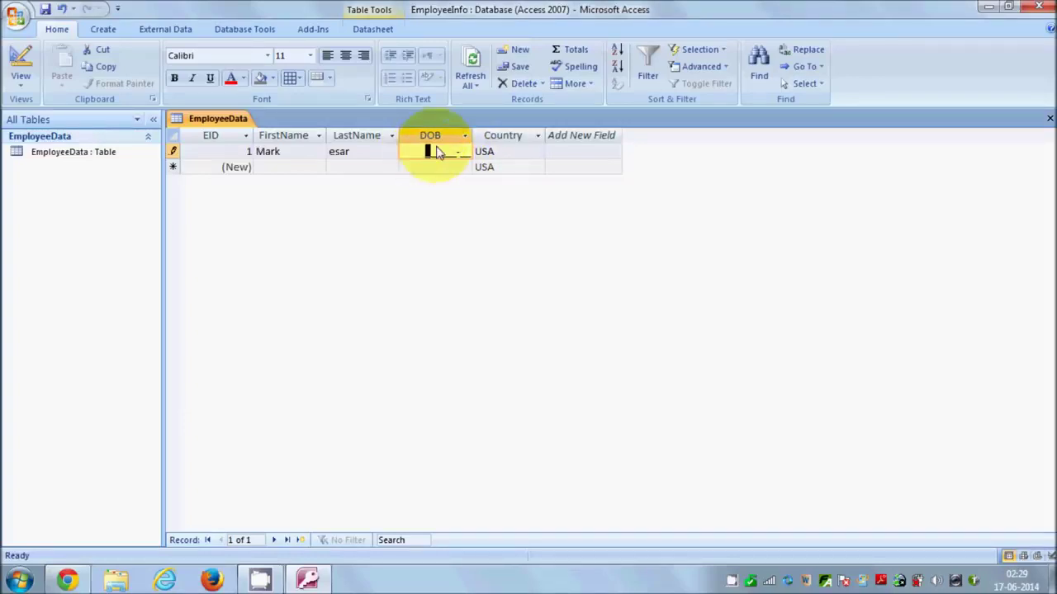
type("19-Jun-88")
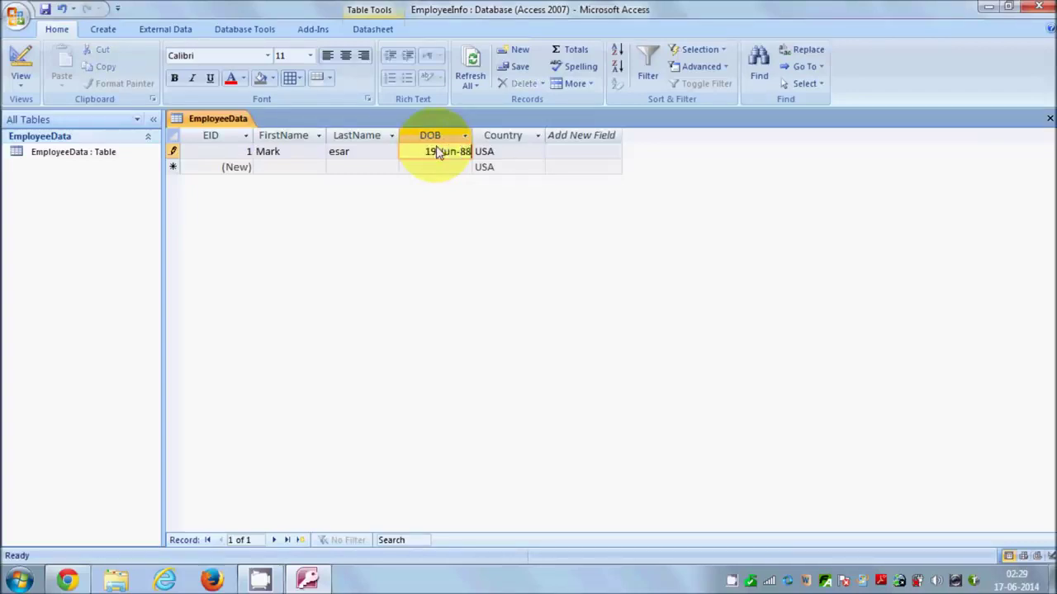
Step: Confirm Country USA for the first record and save it
left_click(502, 152)
double_click(504, 152)
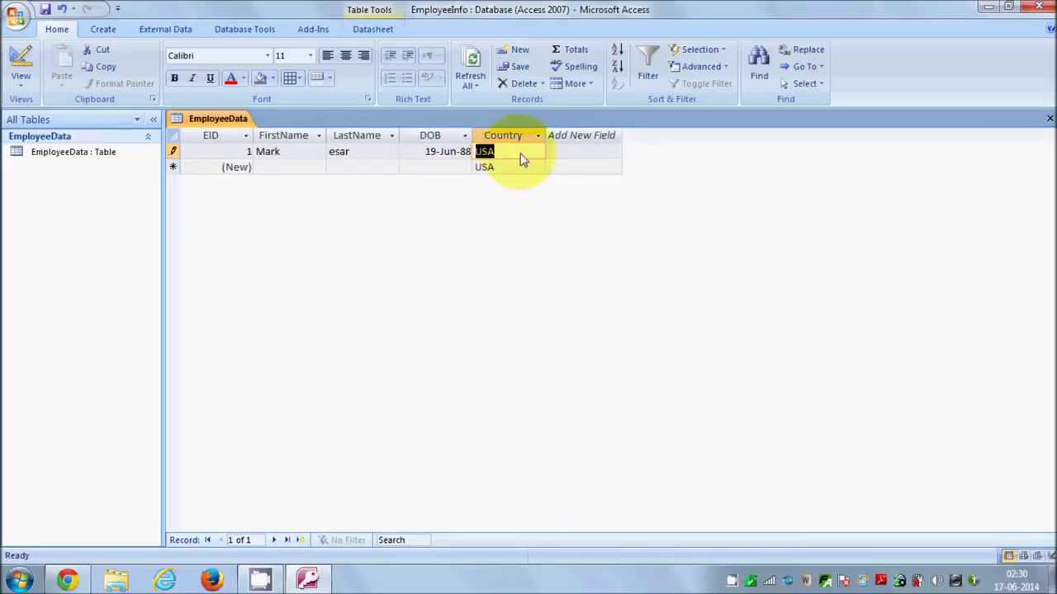
left_click(581, 155)
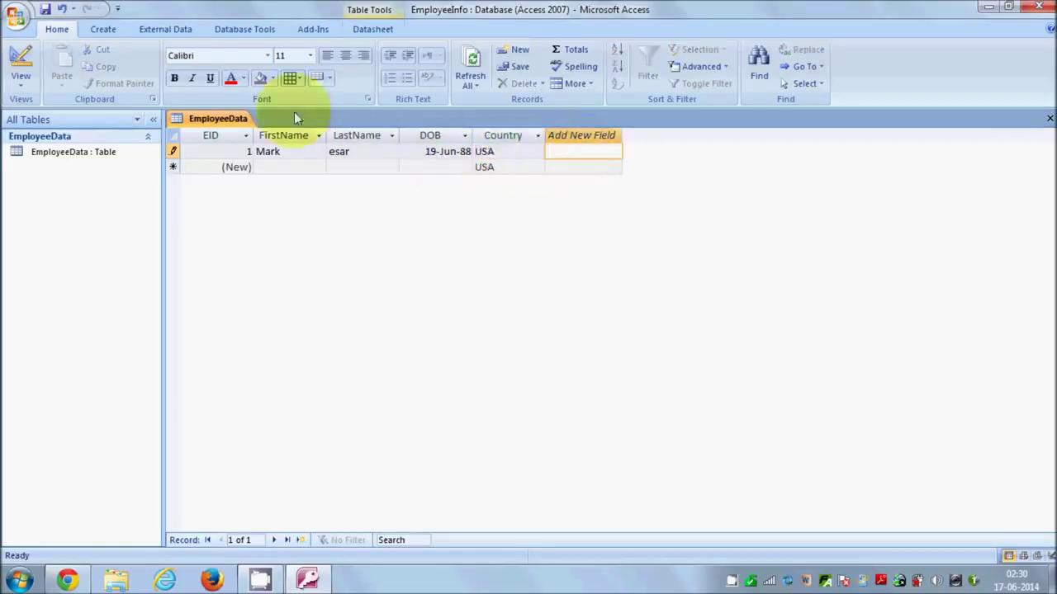
left_click(479, 156)
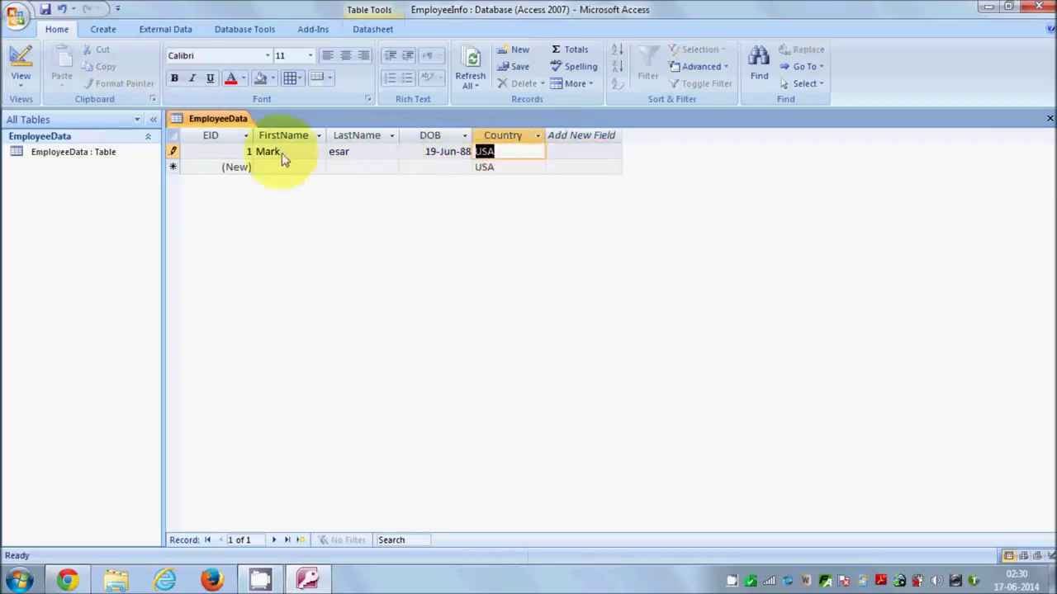
left_click(45, 10)
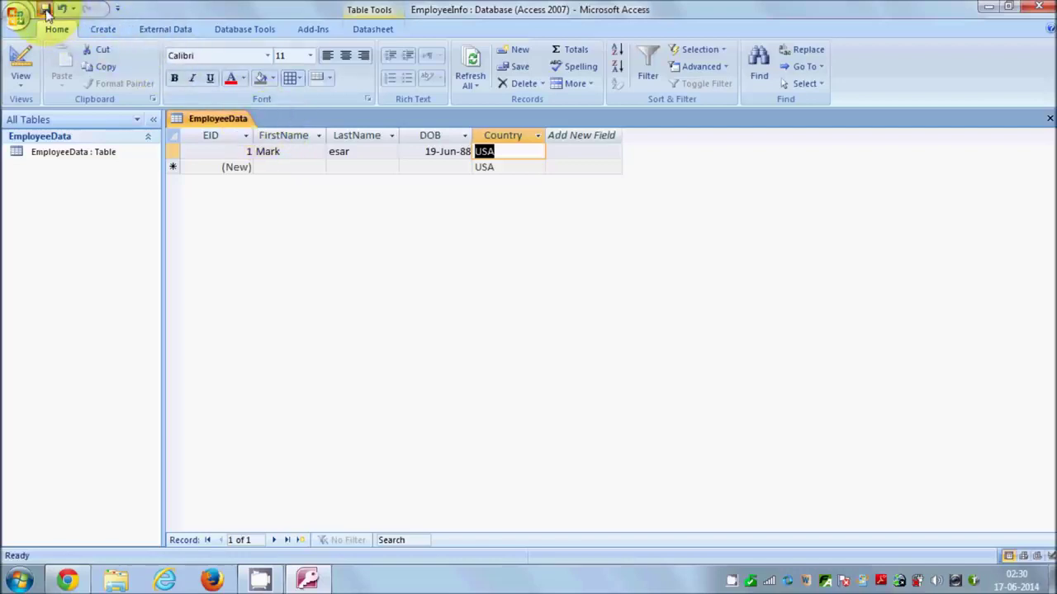
Step: Back in Design view, add a sixth field named Phone with the Text data type
left_click(18, 62)
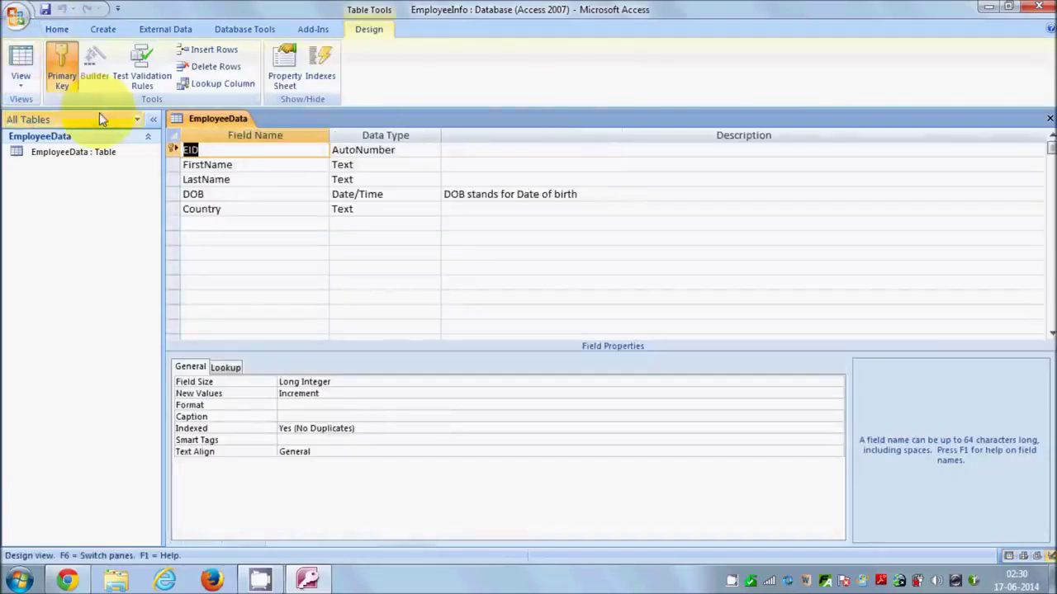
left_click(220, 227)
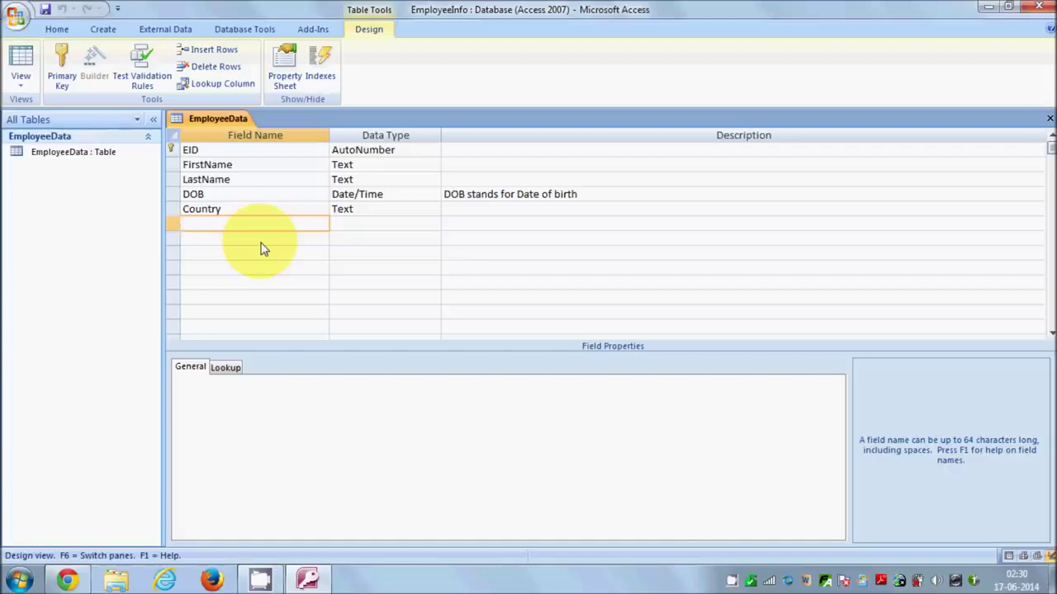
key("BackSpace")
left_click(345, 229)
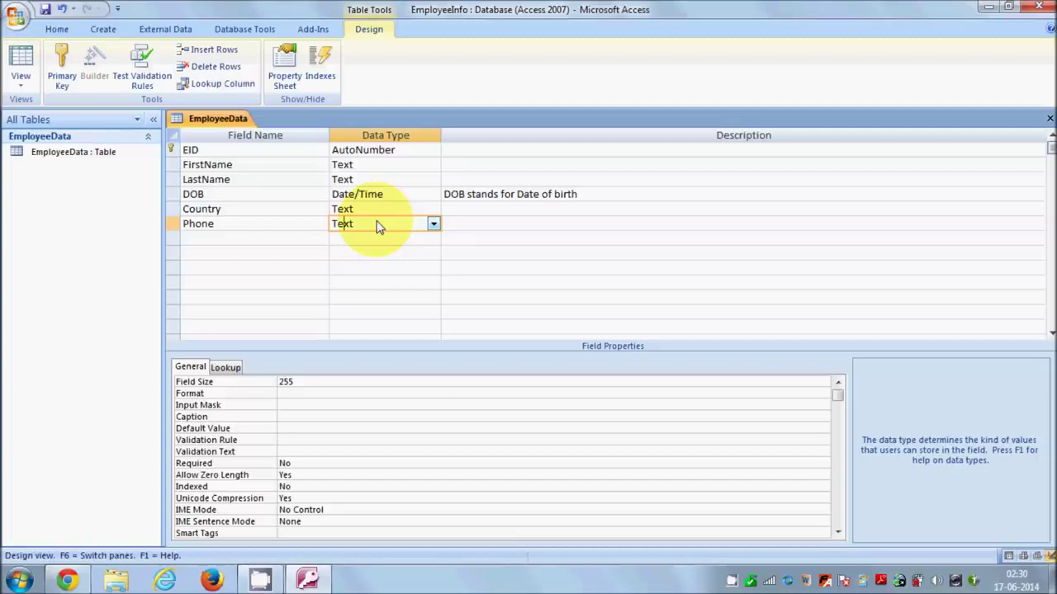
left_click(330, 226)
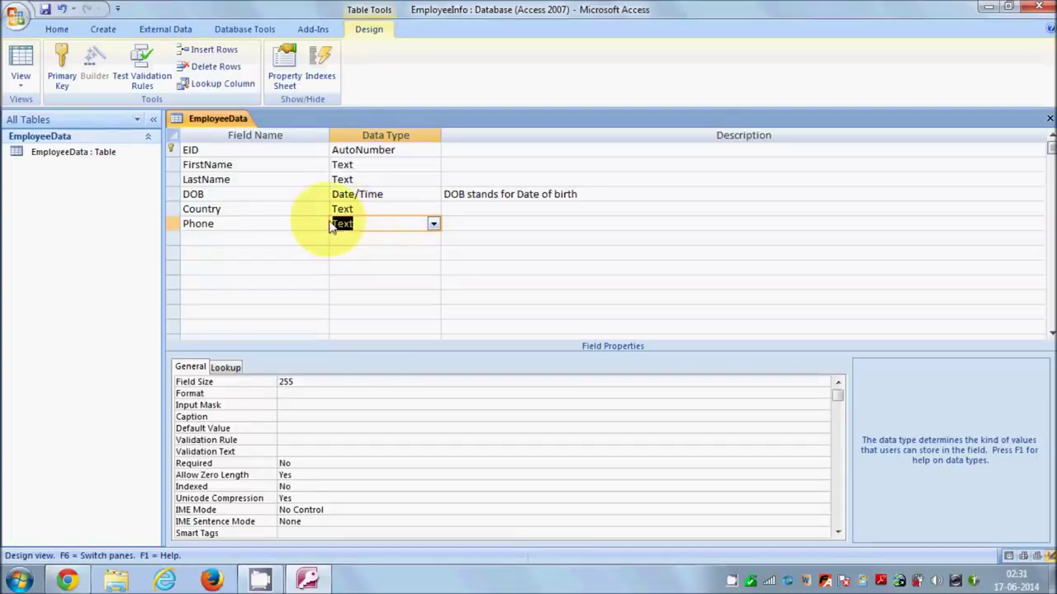
Step: Save the table and open the Input Mask Wizard for the Phone field
left_click(302, 407)
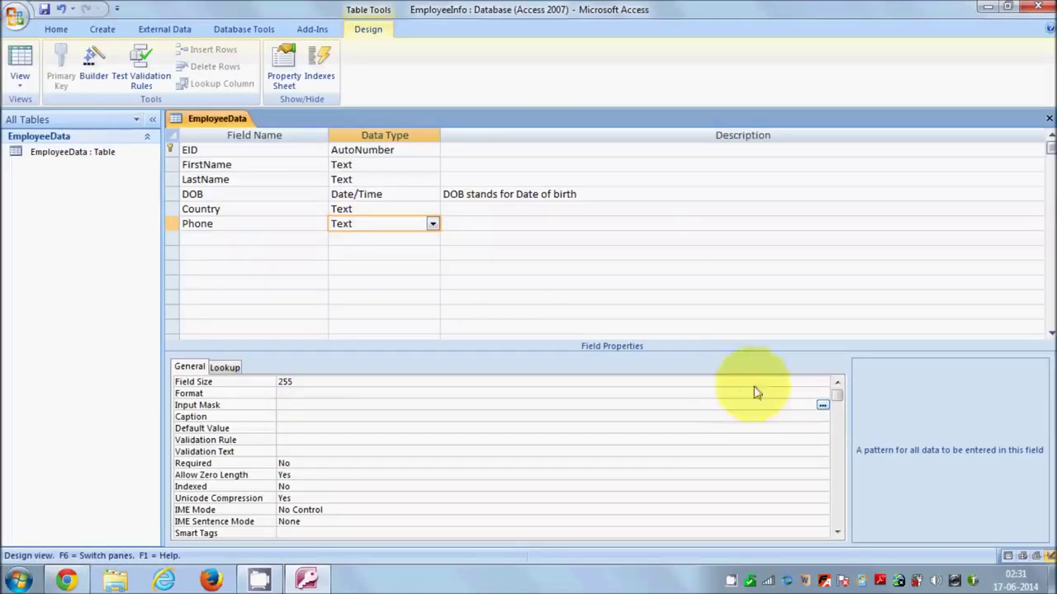
left_click(822, 407)
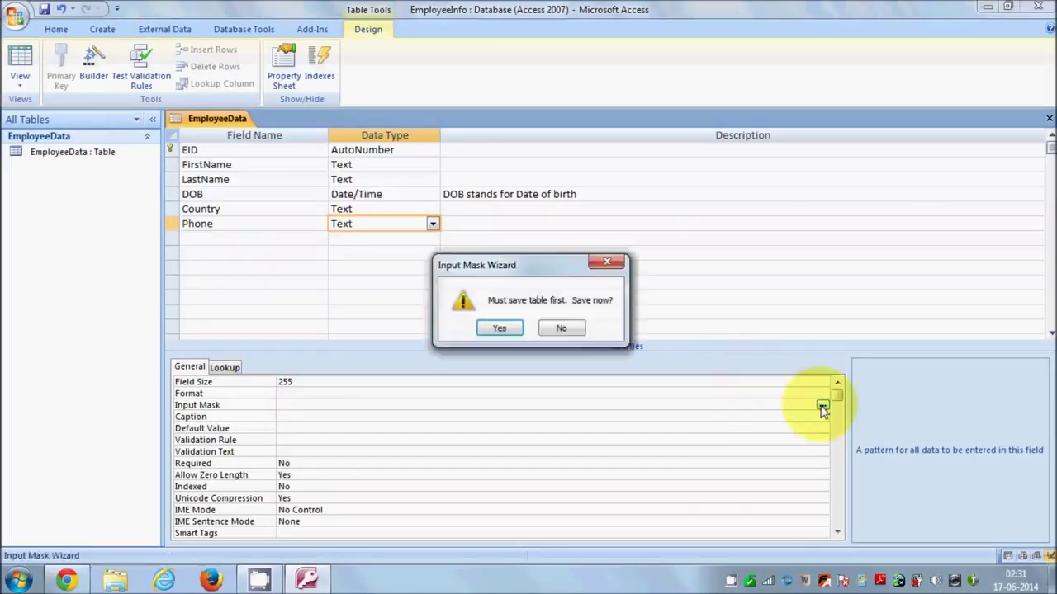
left_click(500, 329)
mouse_move(659, 238)
left_mouse_down()
mouse_move(662, 258)
mouse_move(661, 224)
left_mouse_up()
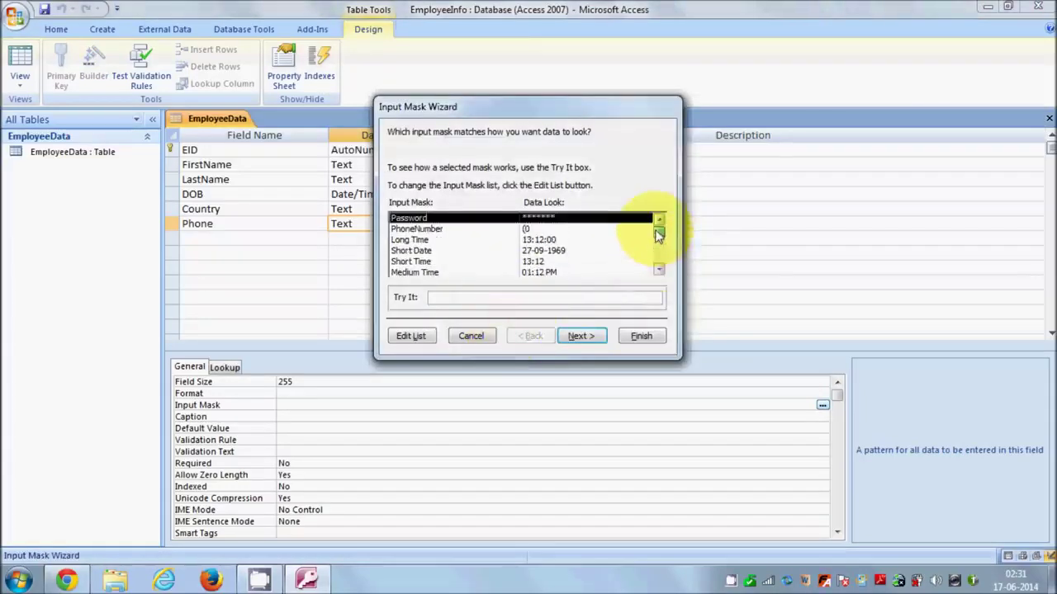
Step: Browse the PhoneNumber, Long Time, Short Time and Medium Time masks
left_click(424, 231)
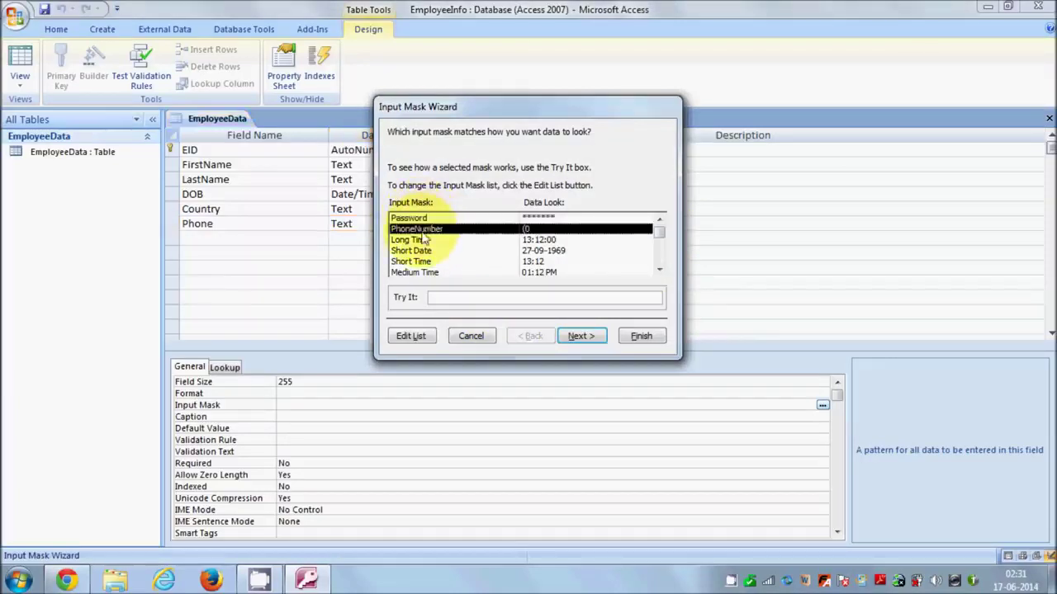
left_click(427, 240)
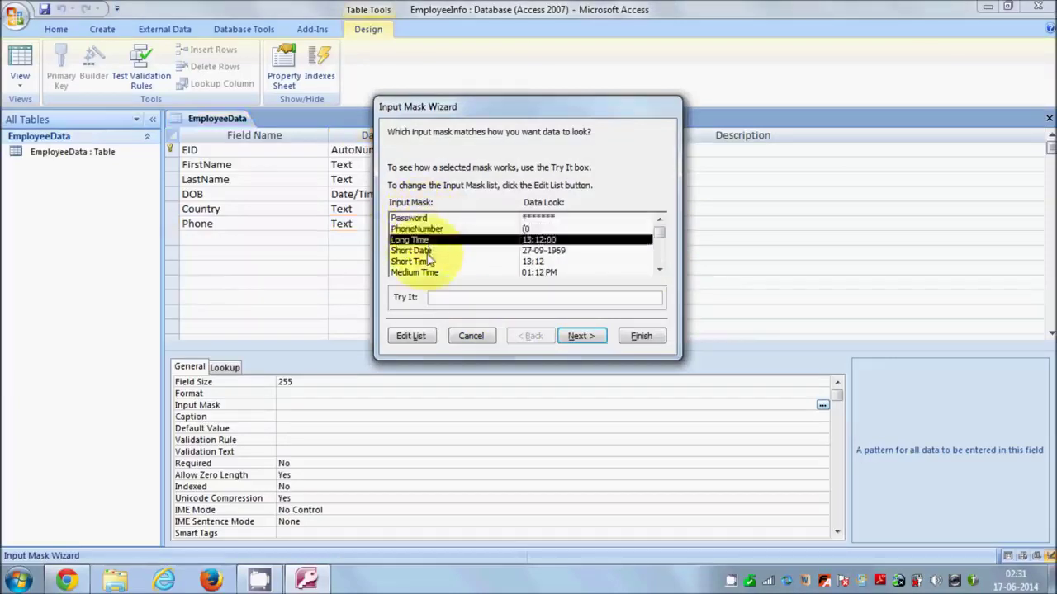
left_click(429, 261)
left_click(660, 269)
left_click(660, 269)
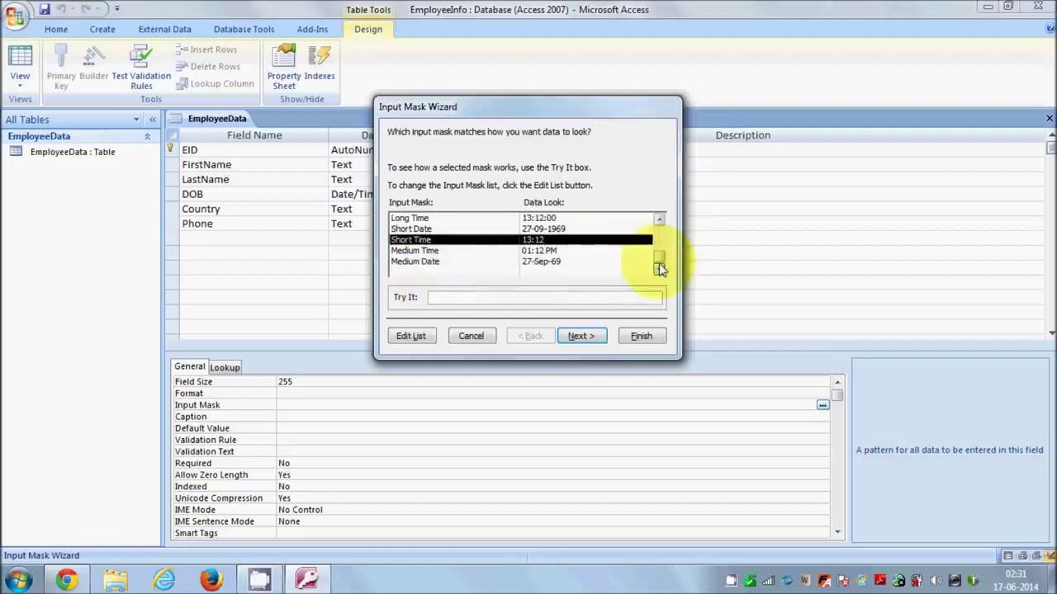
left_click_drag(659, 261, 660, 230)
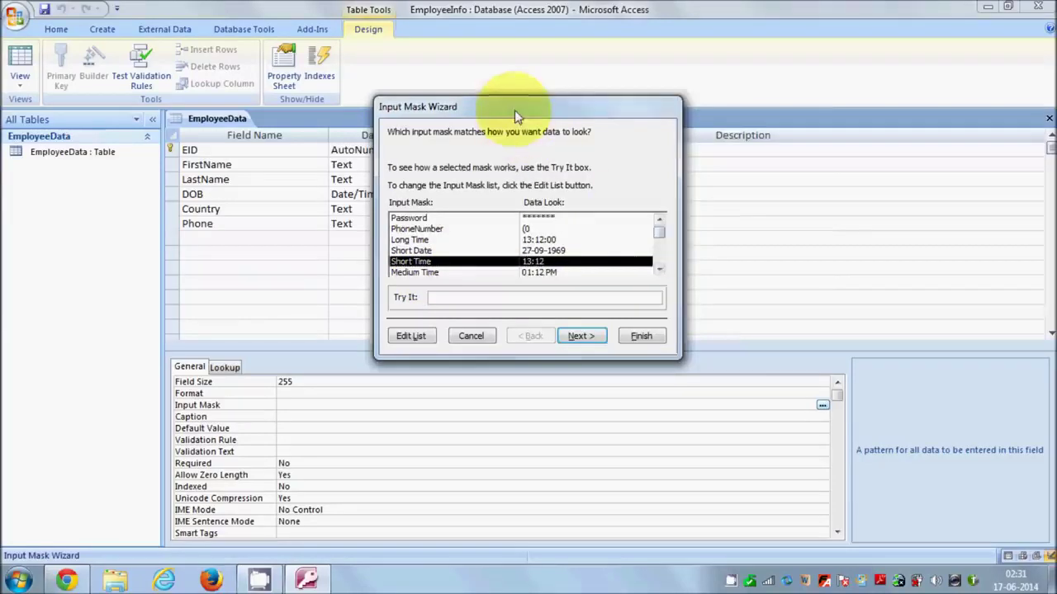
left_click_drag(514, 110, 651, 123)
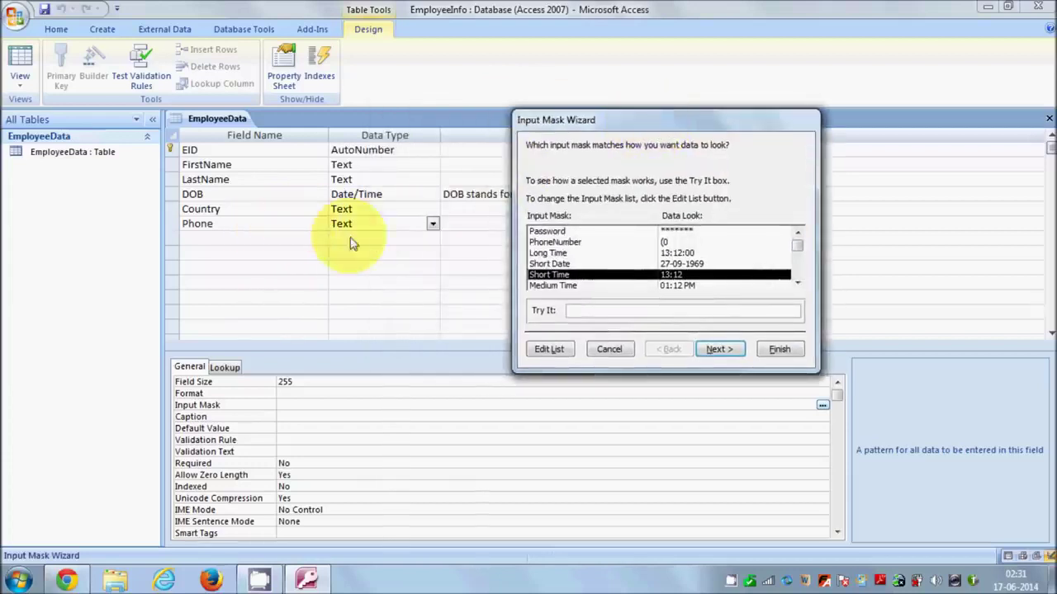
left_click(570, 243)
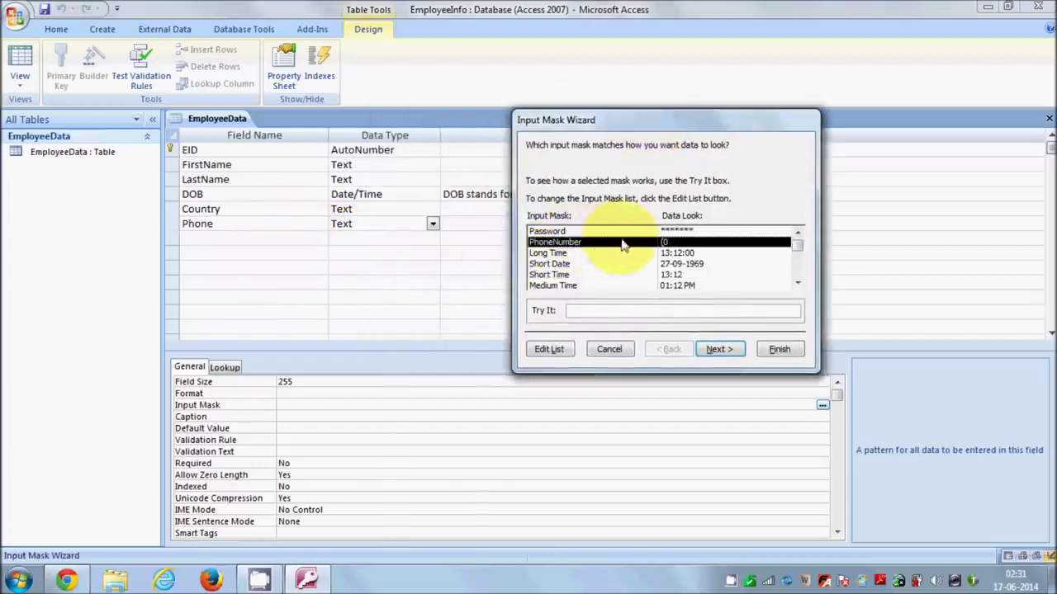
left_click(635, 285)
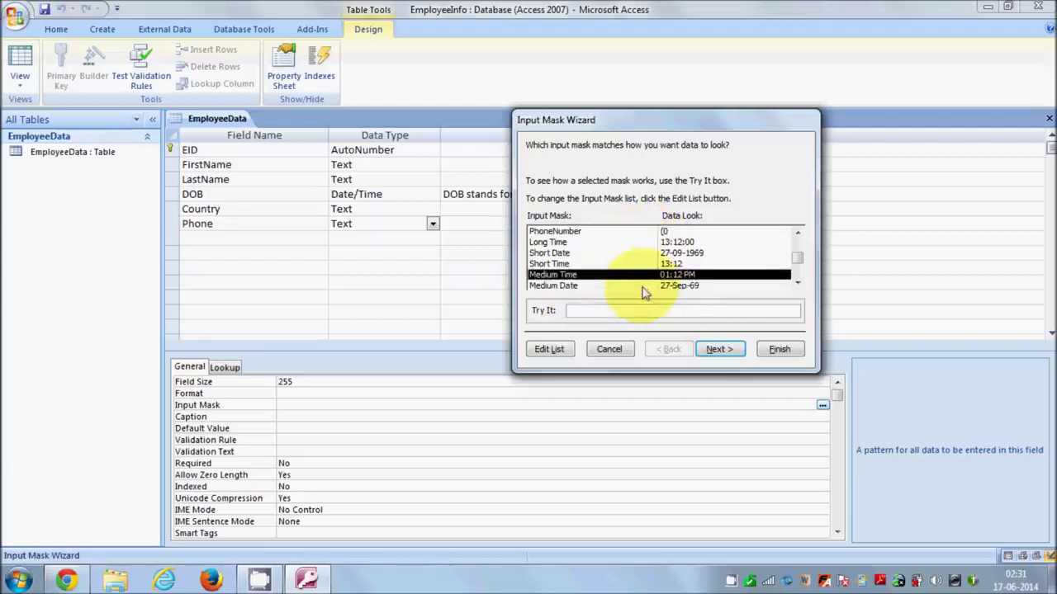
Step: Start a new custom mask entry described 'TelePhone Number' in Edit List
left_click(549, 350)
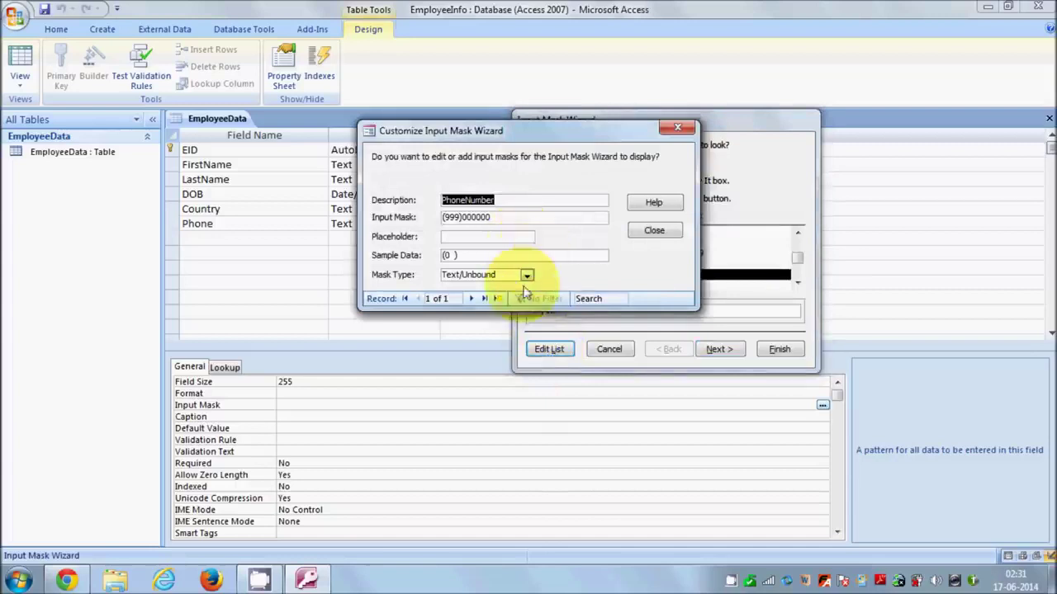
left_click(497, 299)
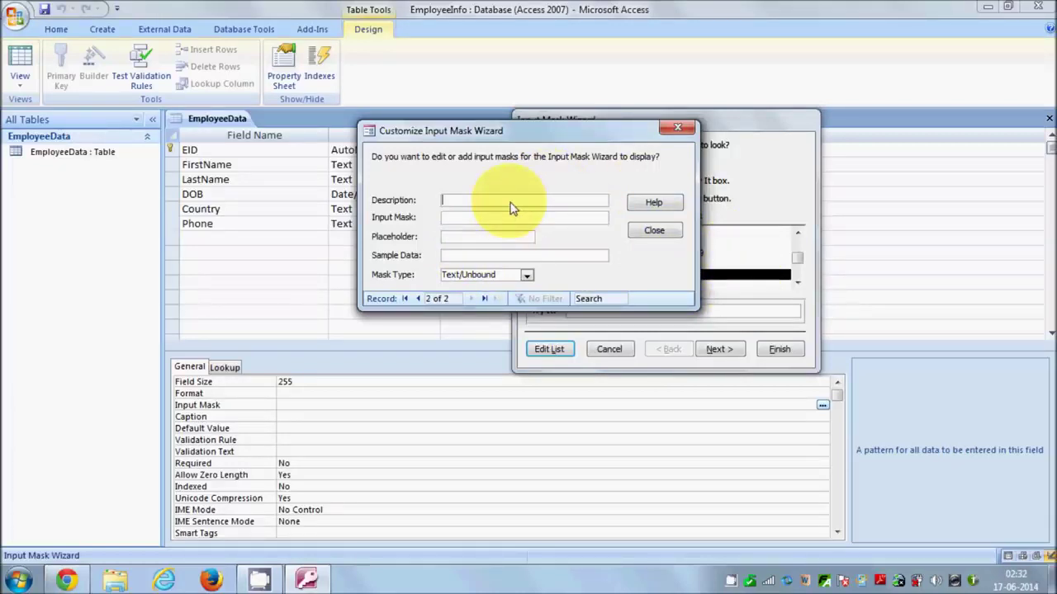
type("TelePho")
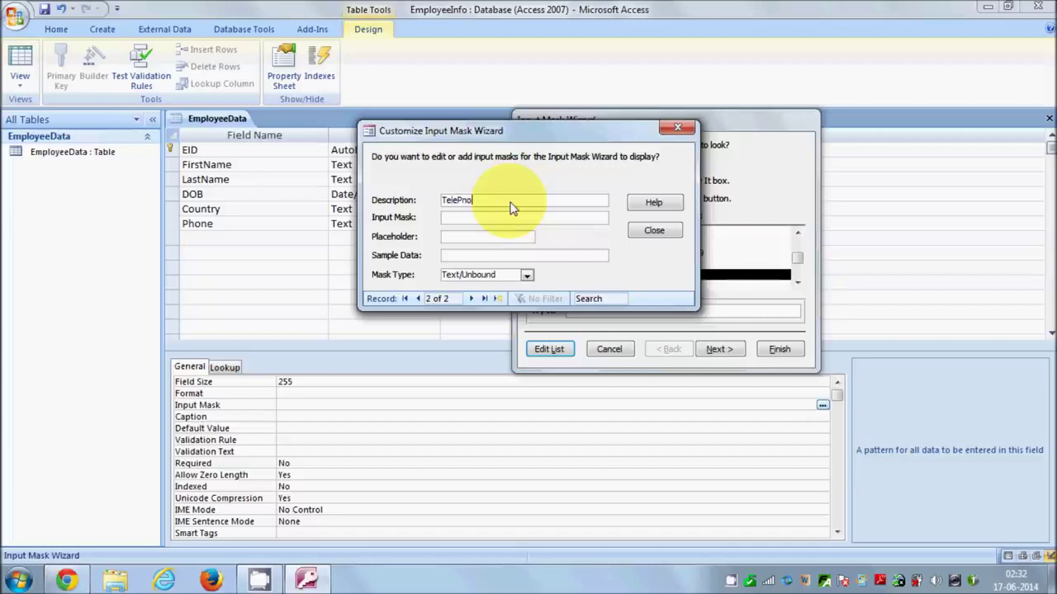
type("ne Number")
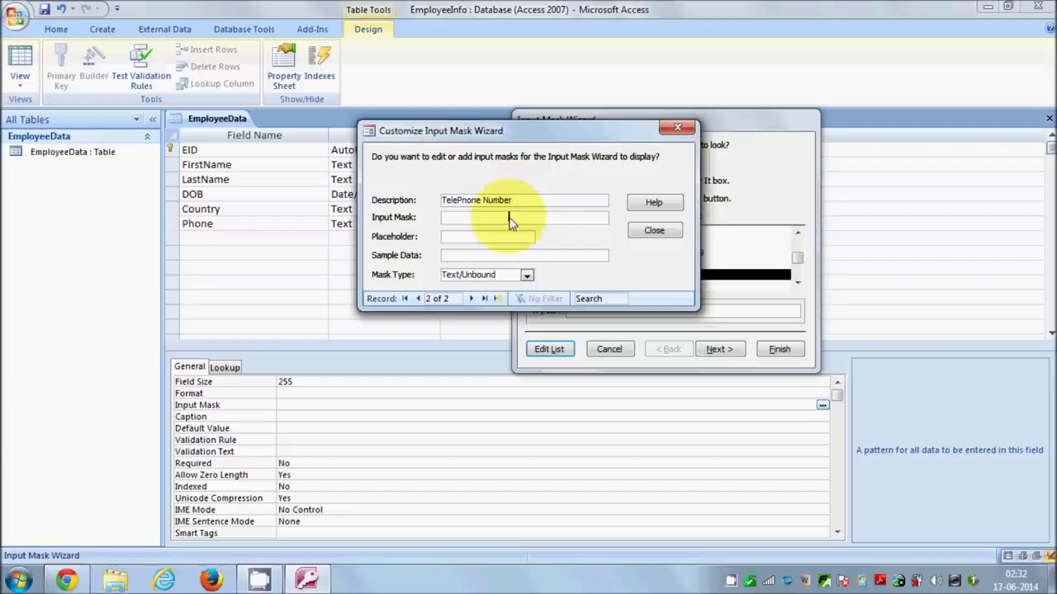
left_click(444, 219)
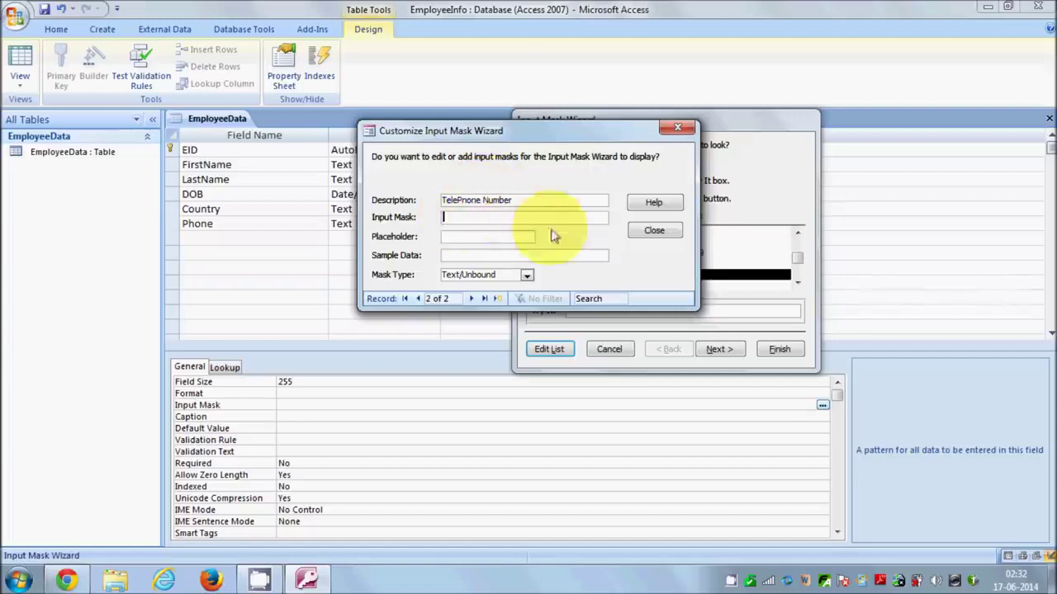
Step: Look up what the input mask characters 0, 9 and L mean in Access Help
left_click(646, 206)
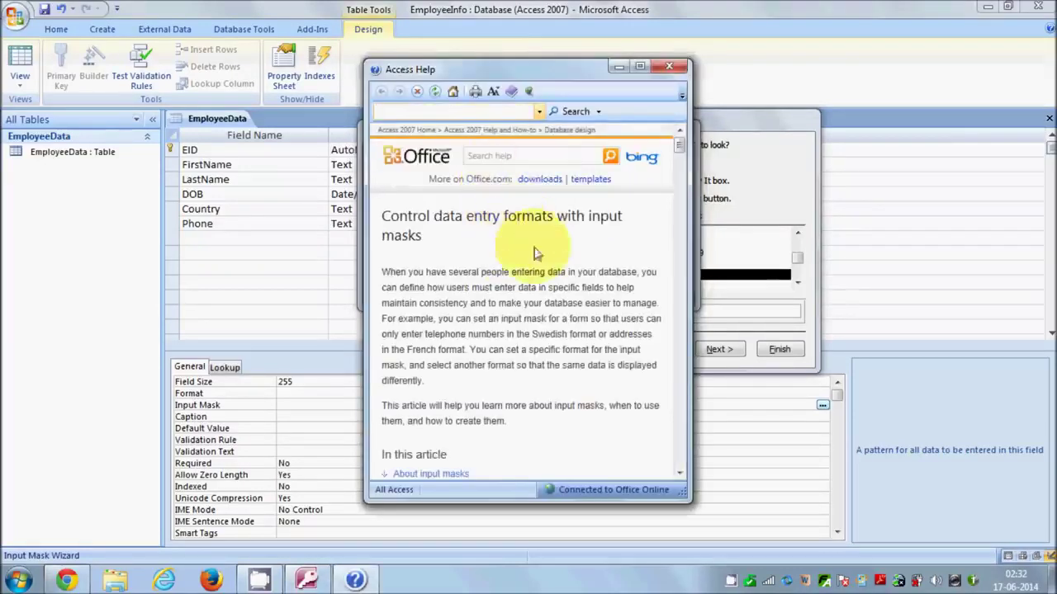
scroll(536, 252, "down", 6)
scroll(552, 257, "down", 15)
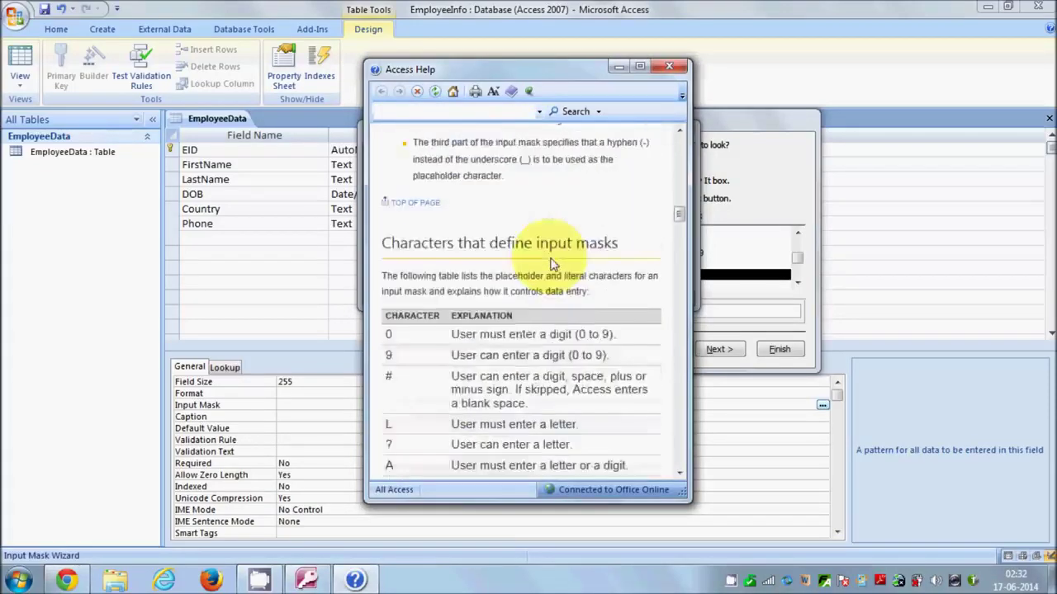
scroll(553, 264, "down", 4)
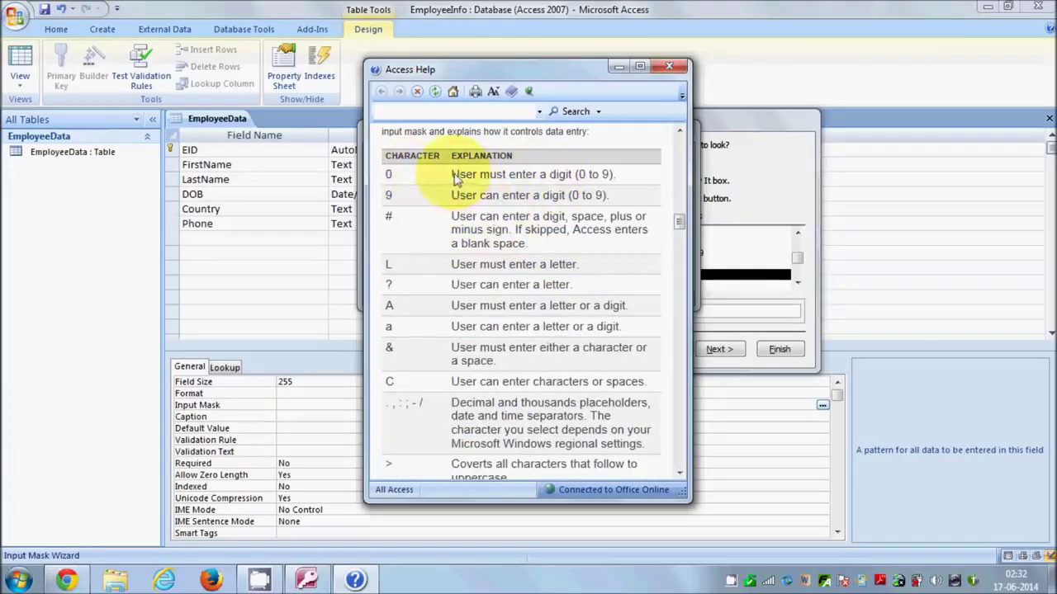
left_click_drag(387, 176, 394, 180)
double_click(388, 196)
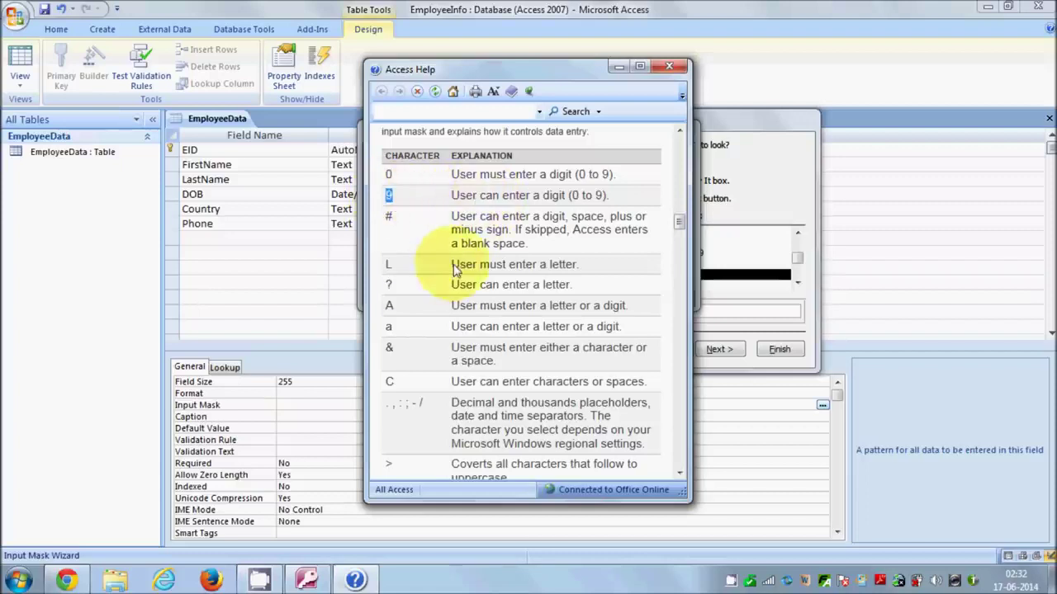
left_click_drag(452, 269, 459, 269)
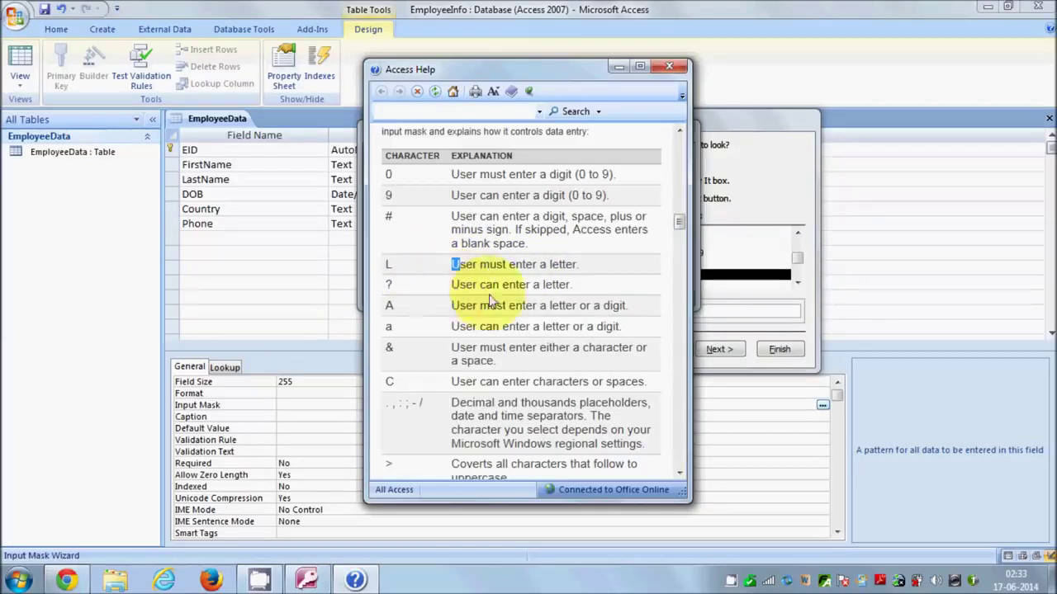
scroll(507, 371, "down", 8)
scroll(520, 338, "up", 8)
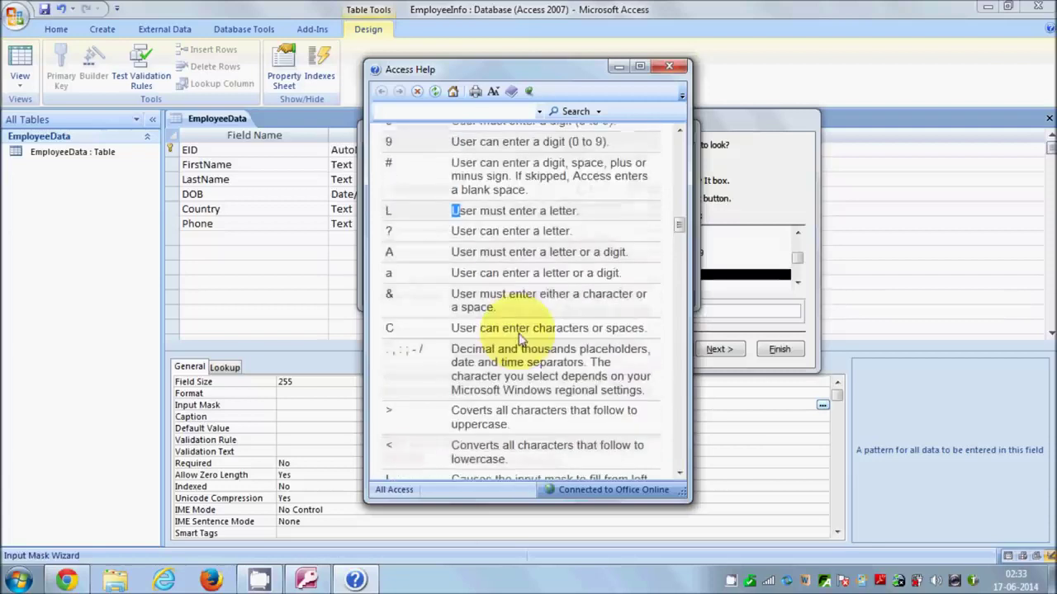
scroll(518, 305, "up", 3)
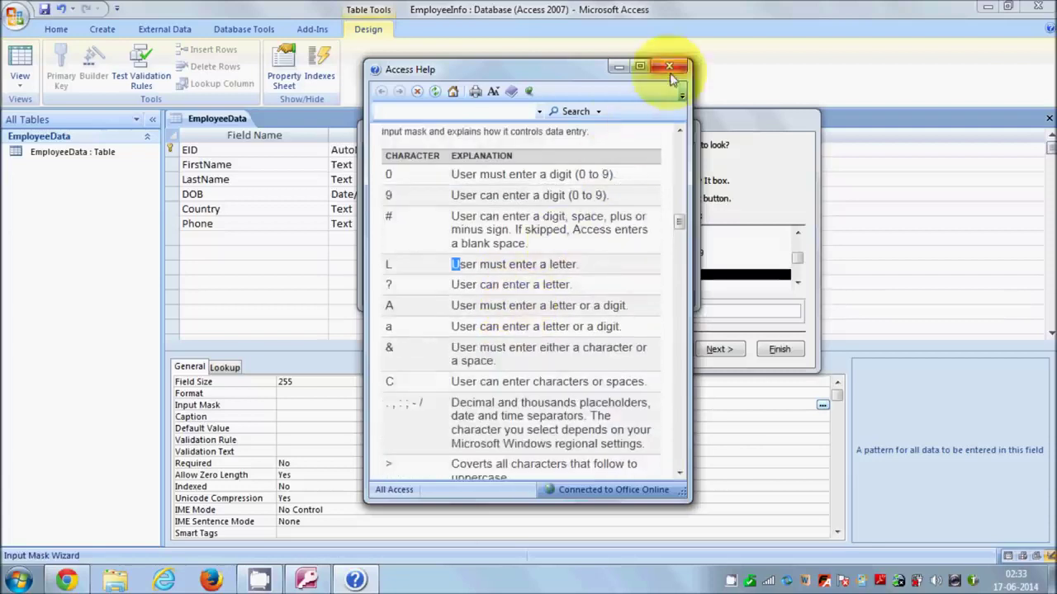
left_click(501, 190)
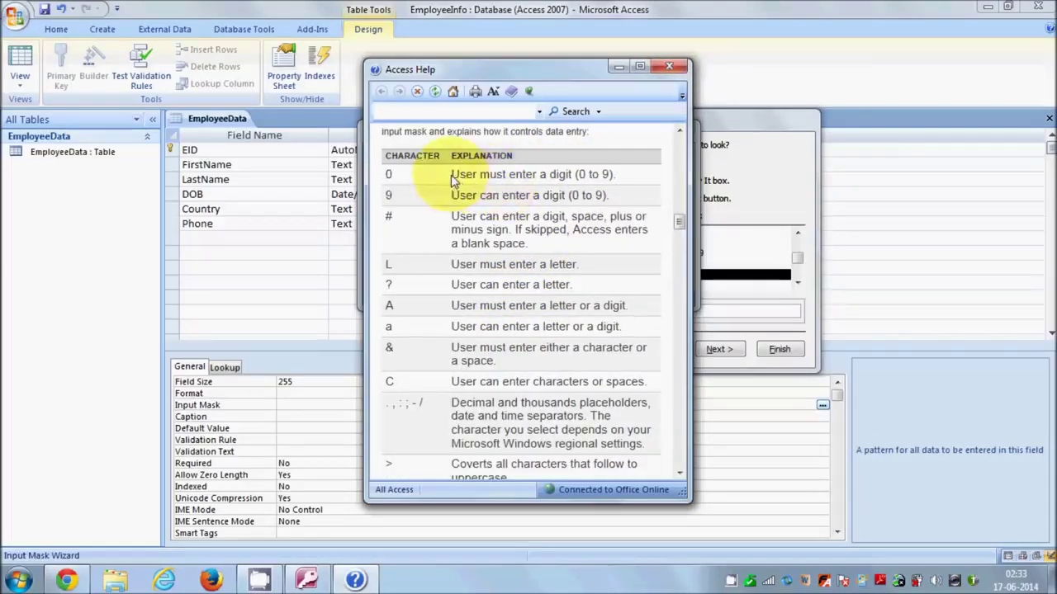
double_click(385, 177)
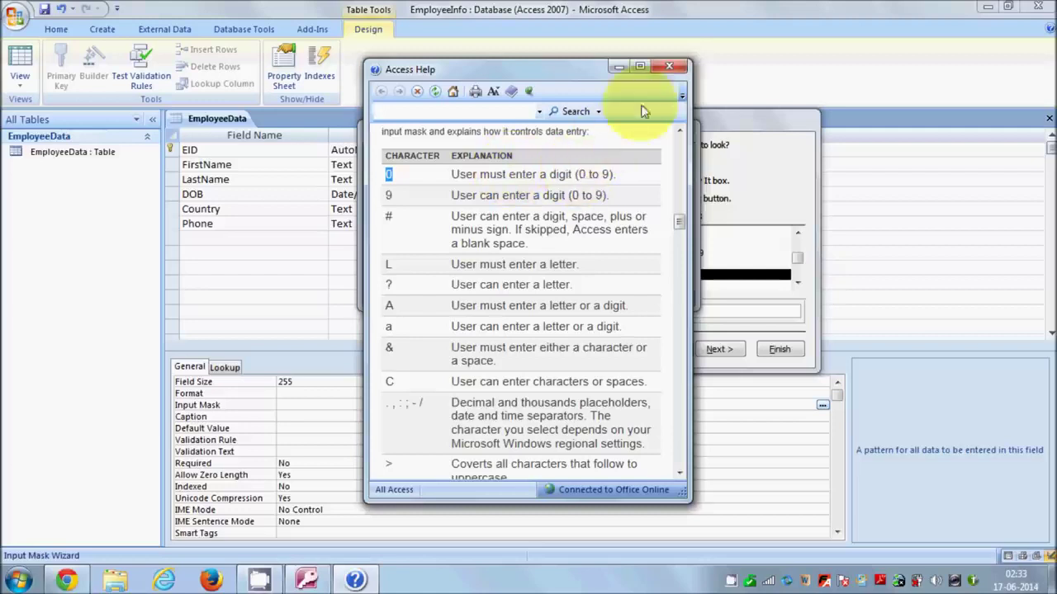
Step: Close Help and enter the mask pattern (000)00000 for the TelePhone Number entry
left_click(668, 68)
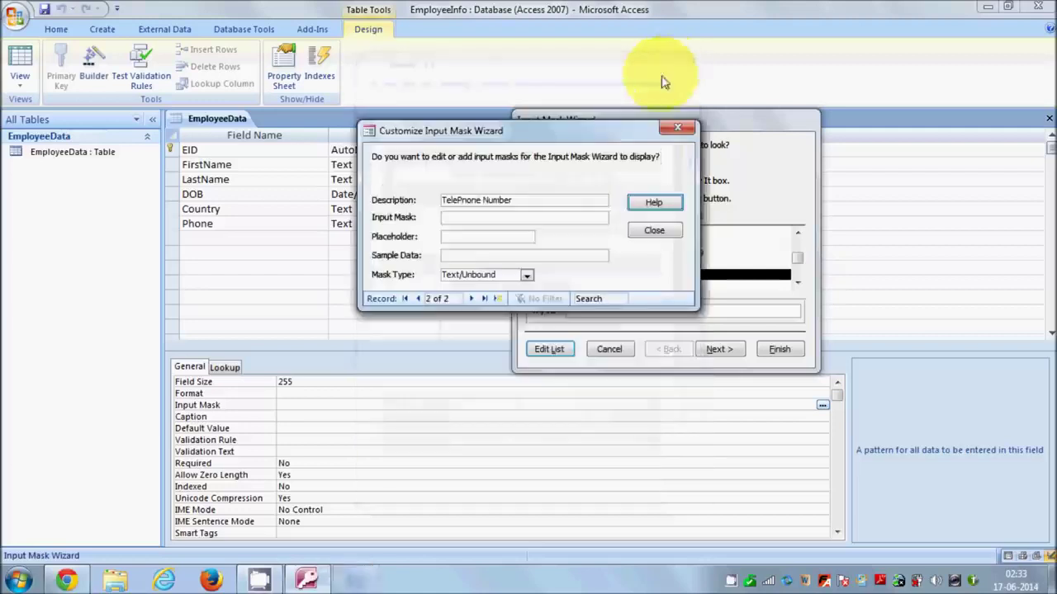
left_click(444, 221)
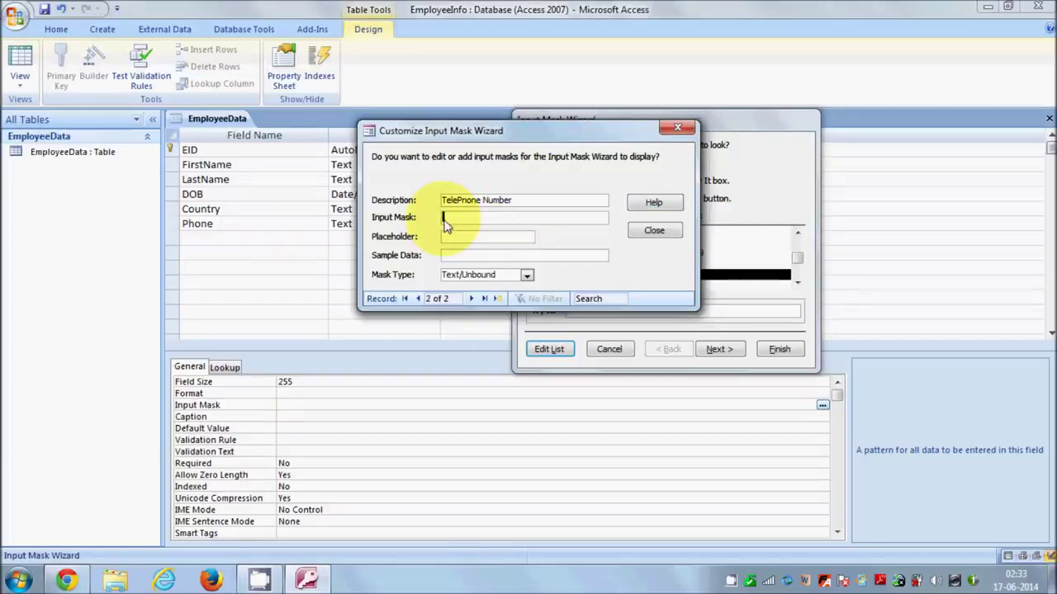
type("000")
key("BackSpace")
key("BackSpace")
key("BackSpace")
type("(")
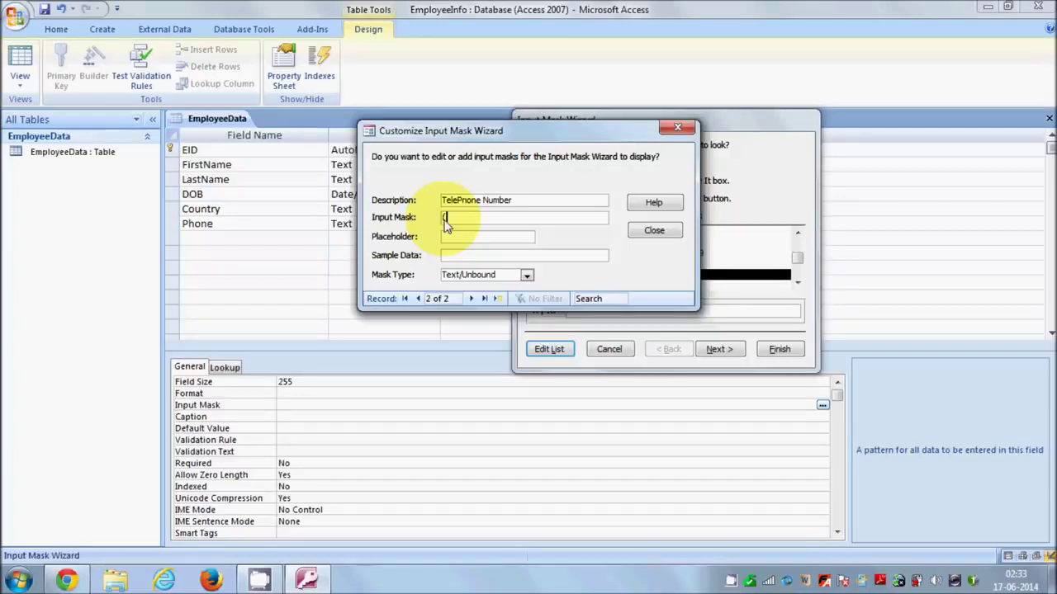
type("000)")
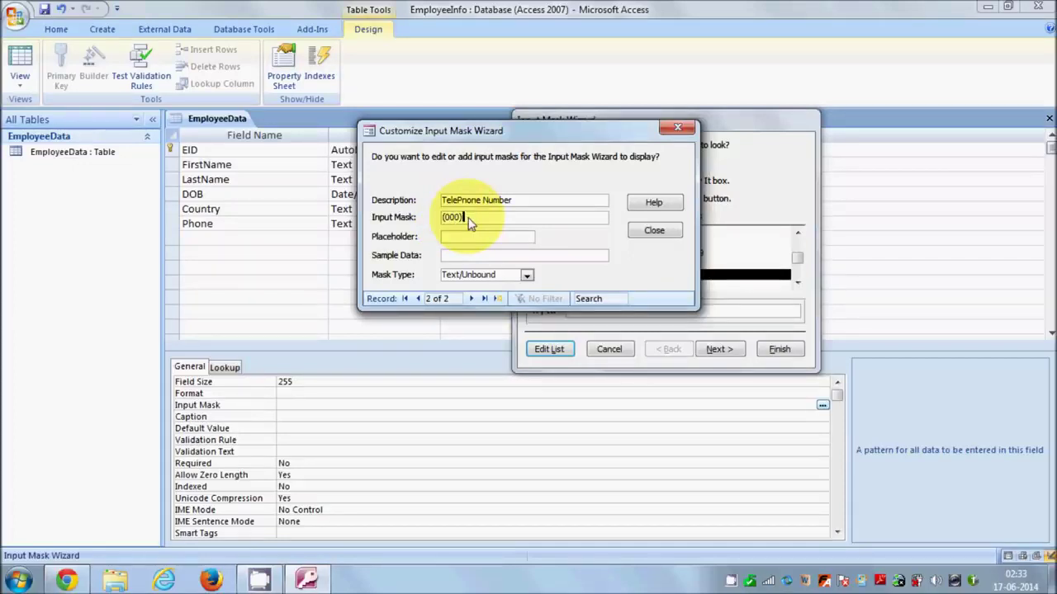
type("00000")
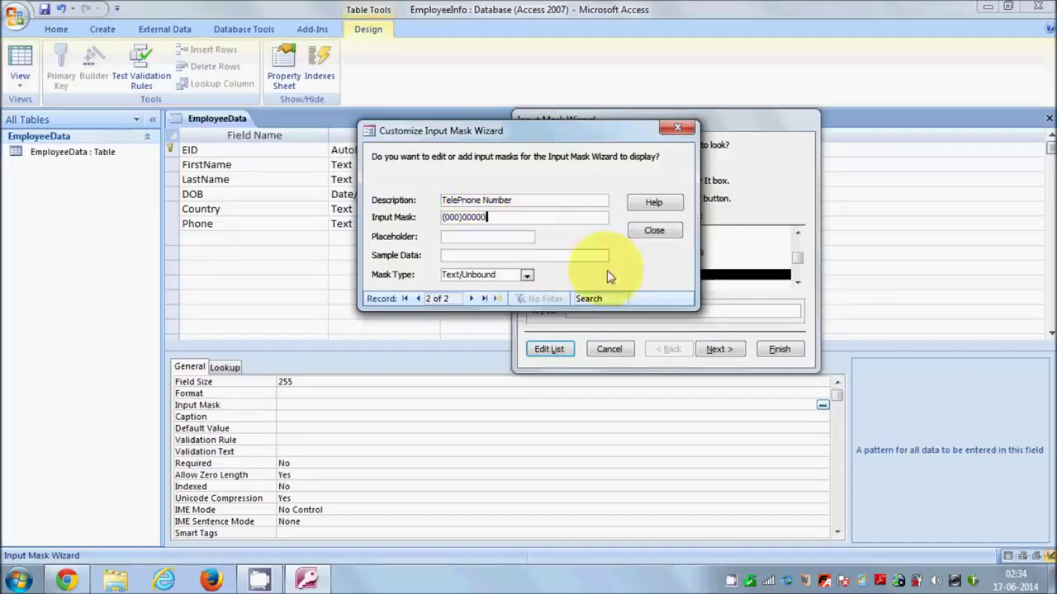
left_click(652, 233)
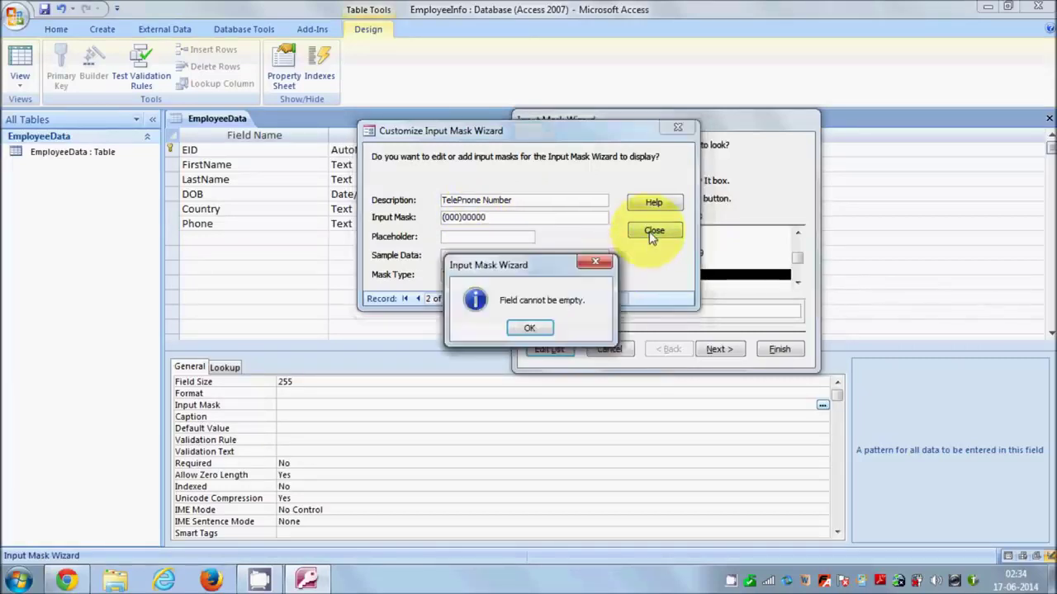
left_click(530, 330)
Step: Enter sample data (222)123456 and extend the mask to (000)000000
left_click(468, 256)
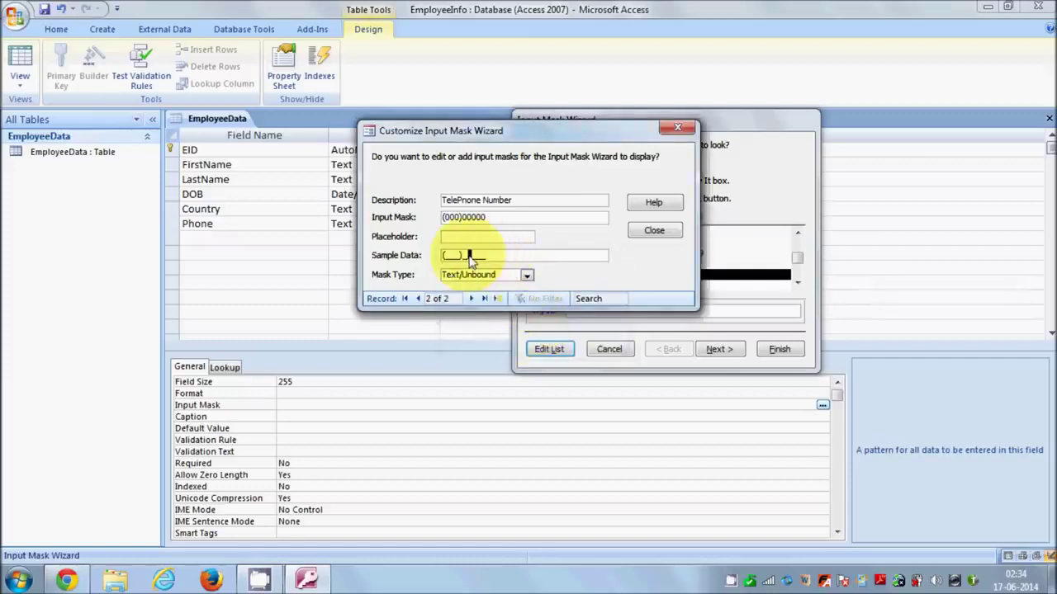
left_click(451, 258)
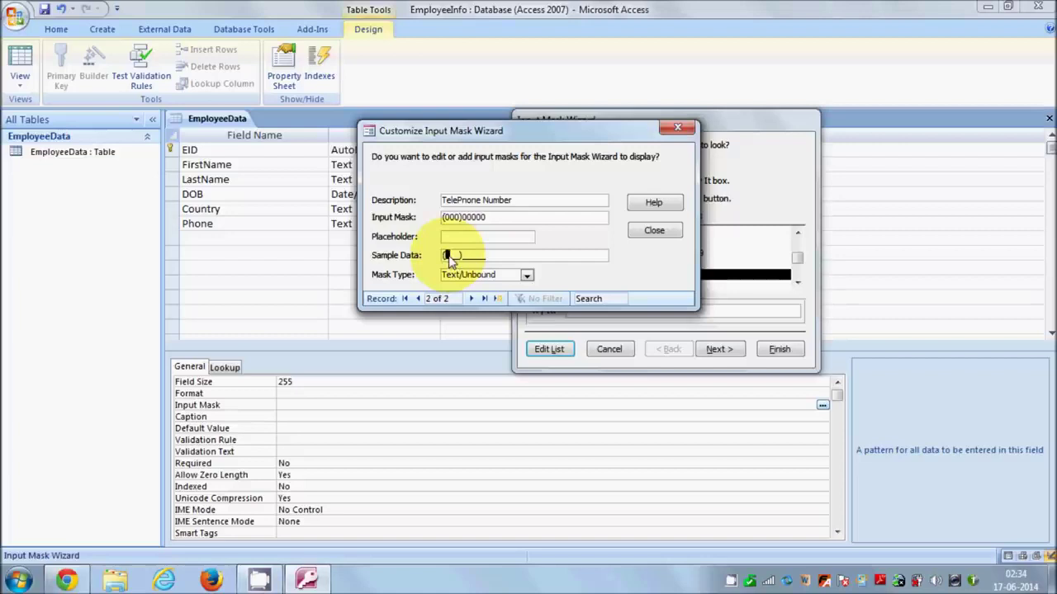
type("222)")
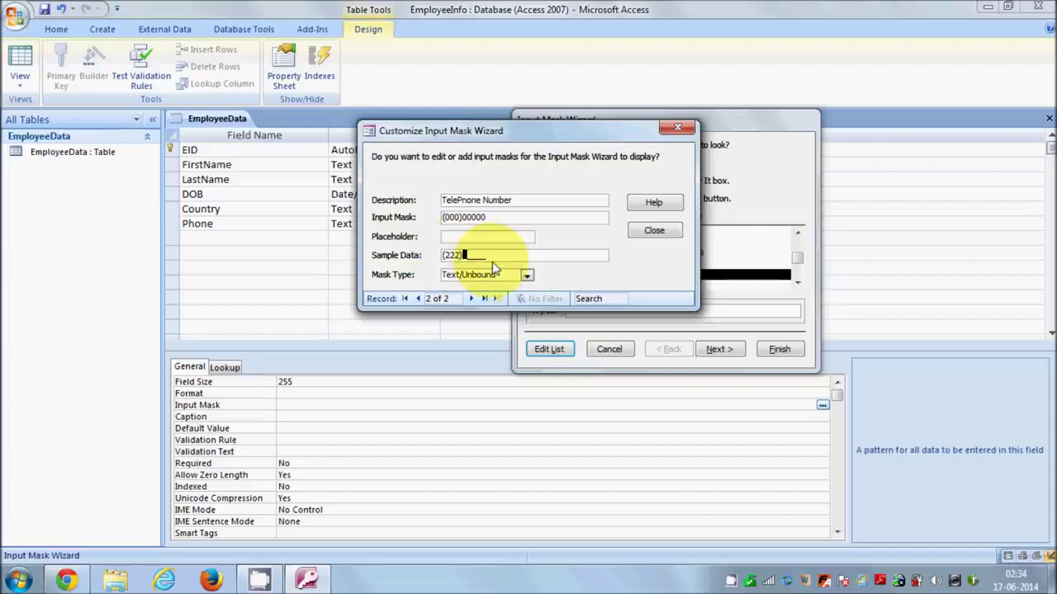
type("12345")
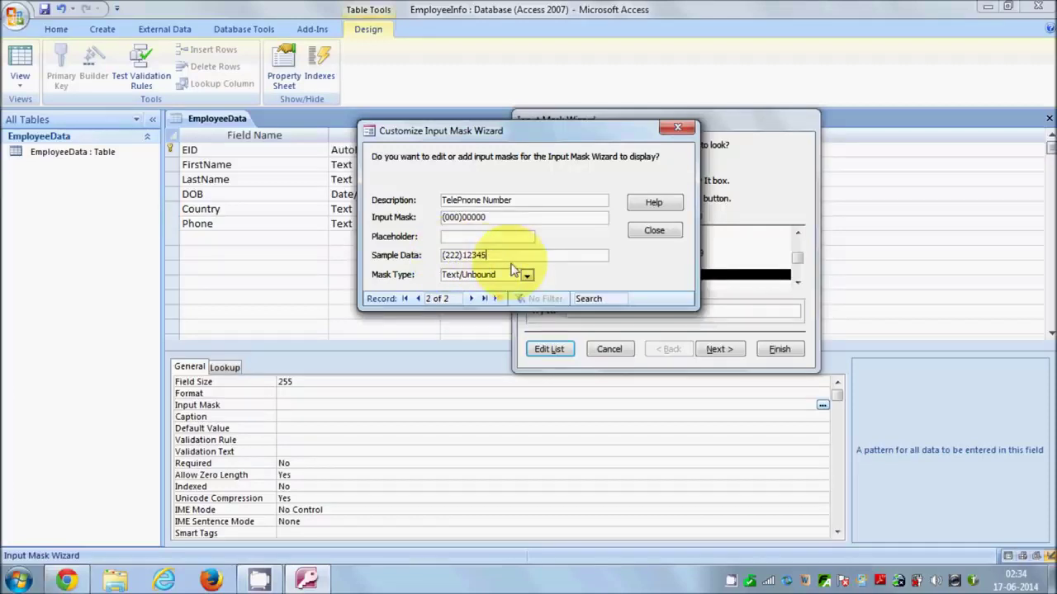
left_click(487, 218)
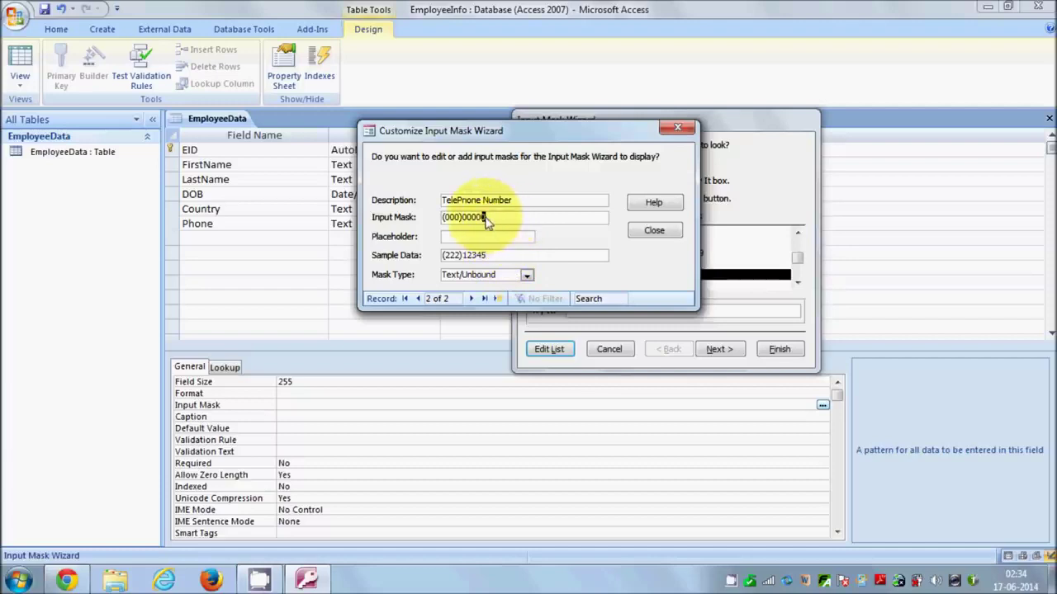
type("0")
left_click(493, 257)
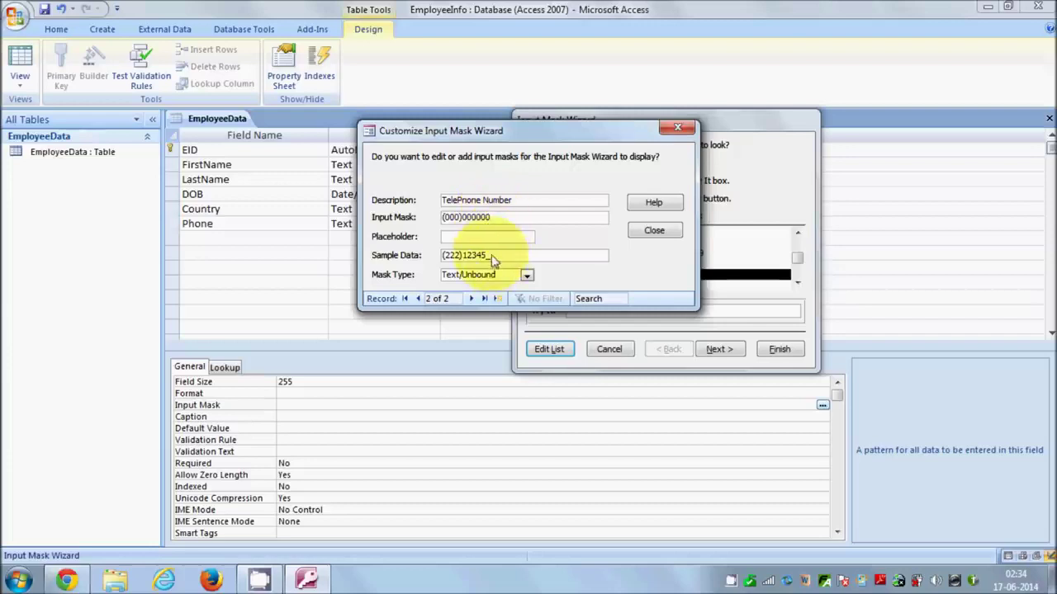
type("6")
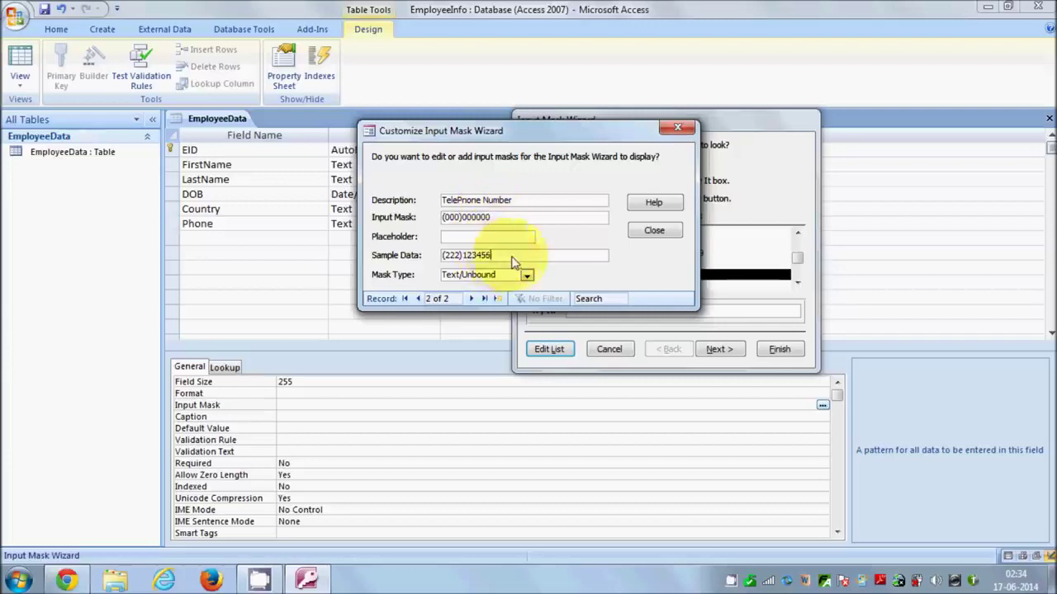
Step: Apply the TelePhone Number mask \(000\)000000;; to Phone and head to datasheet view
left_click(654, 231)
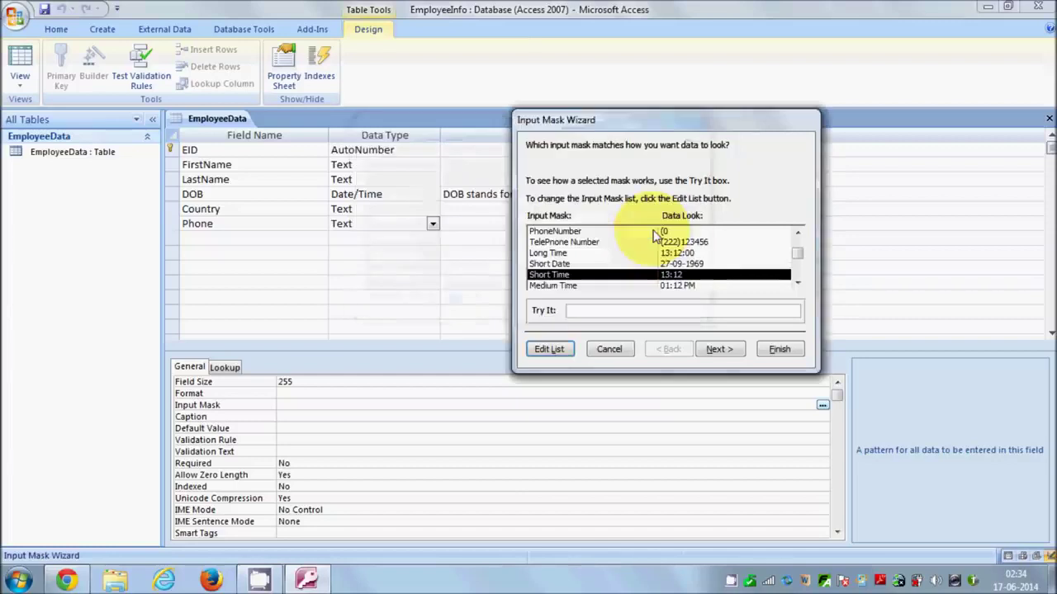
left_click(582, 244)
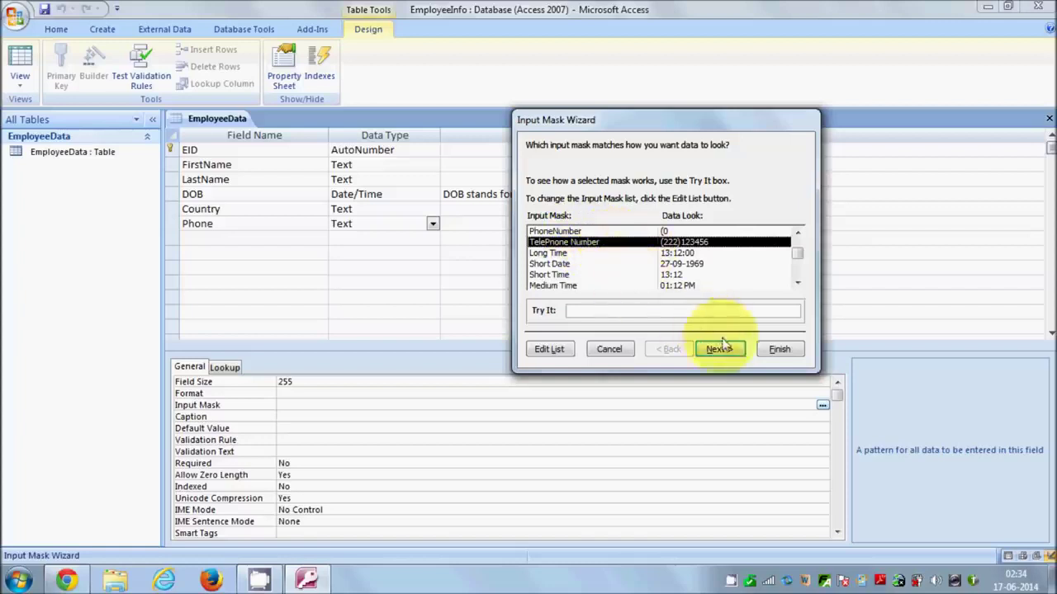
left_click(765, 349)
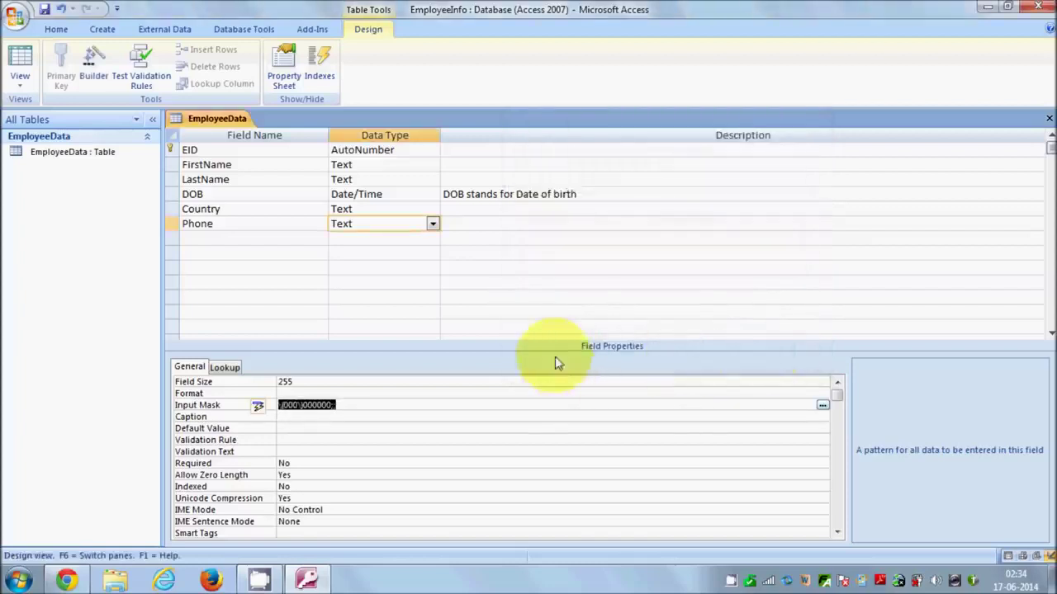
left_click(20, 63)
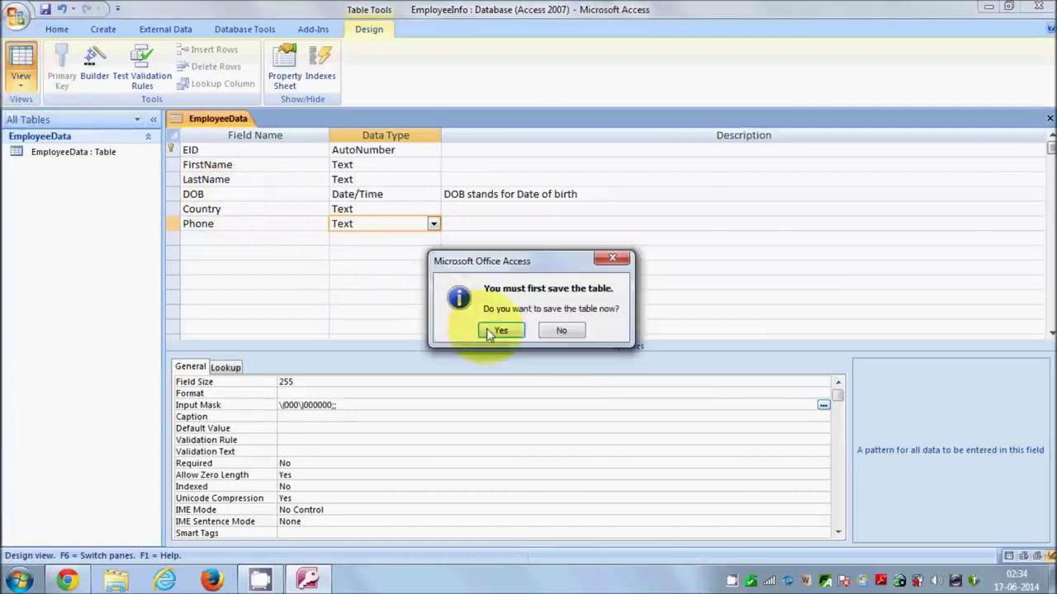
Step: Save the table and enter the first record's phone number in the masked format
left_click(492, 330)
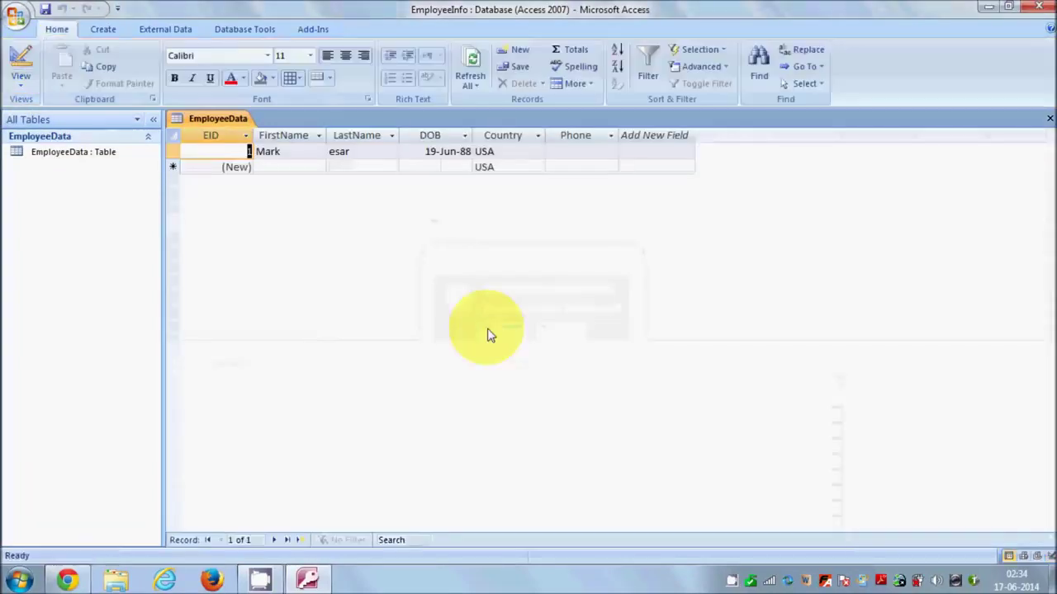
left_click(580, 153)
left_click(555, 153)
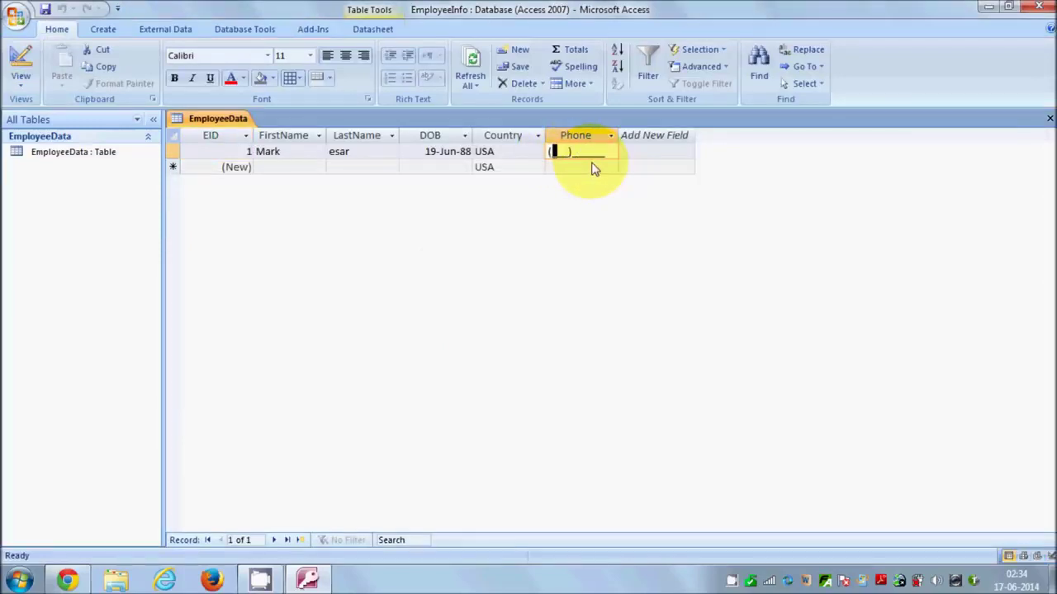
type("222)")
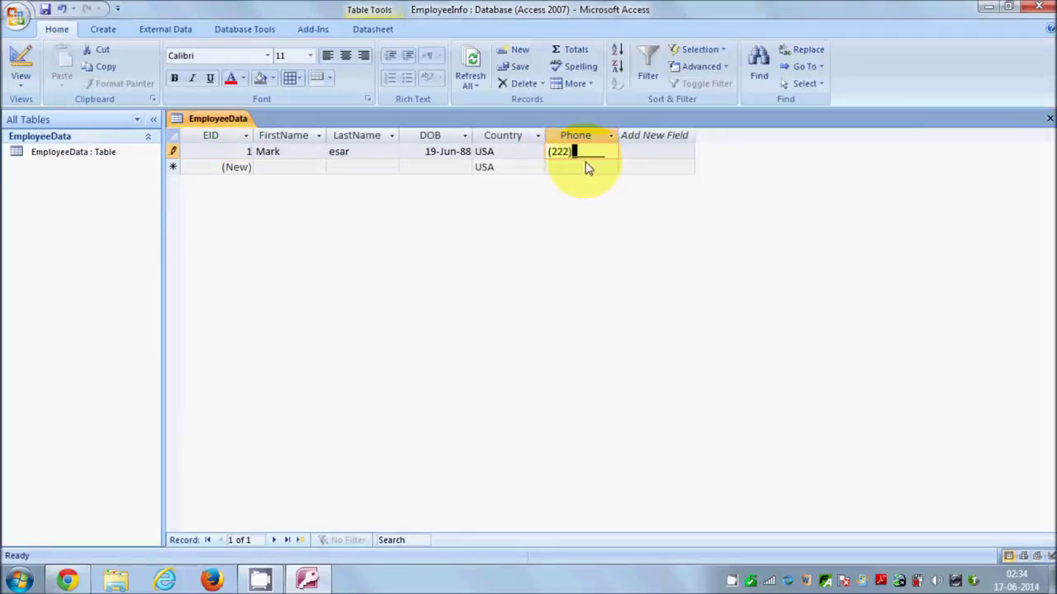
type("345678")
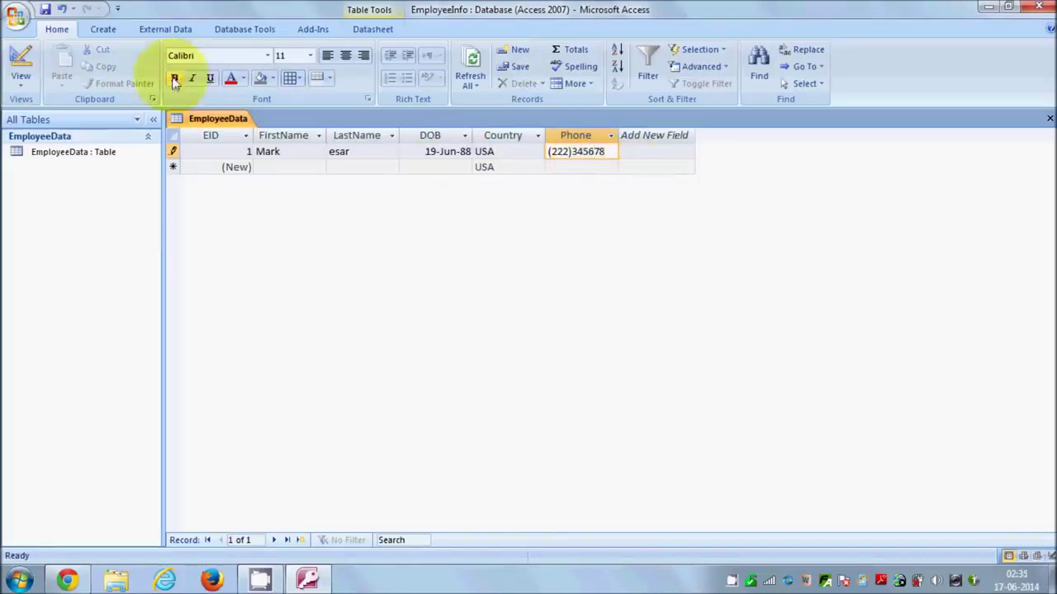
left_click(516, 153)
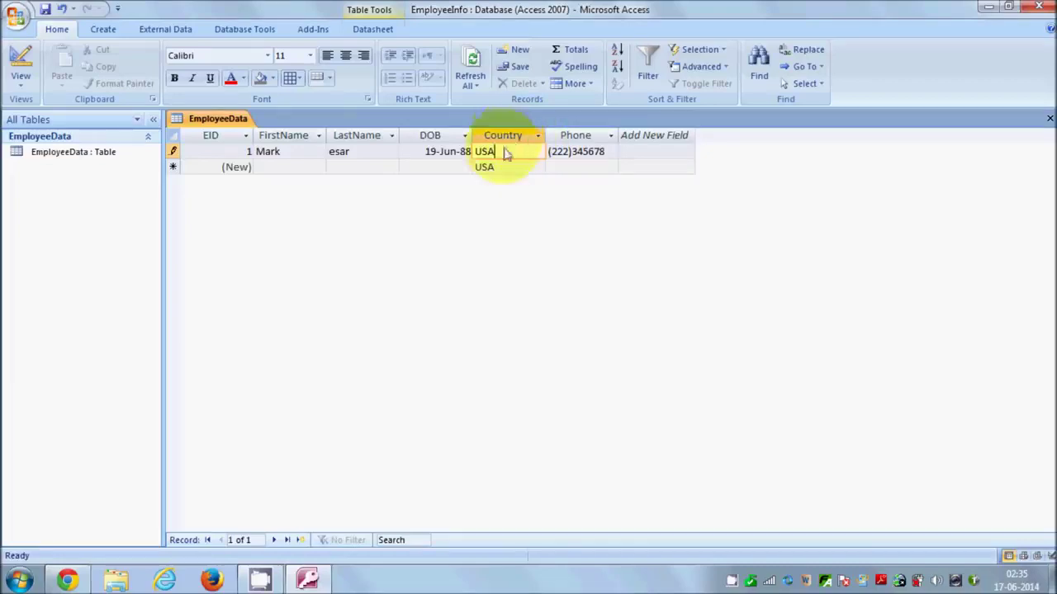
Step: Set Country's data type to Lookup Wizard and choose to type in the list values
left_click(21, 61)
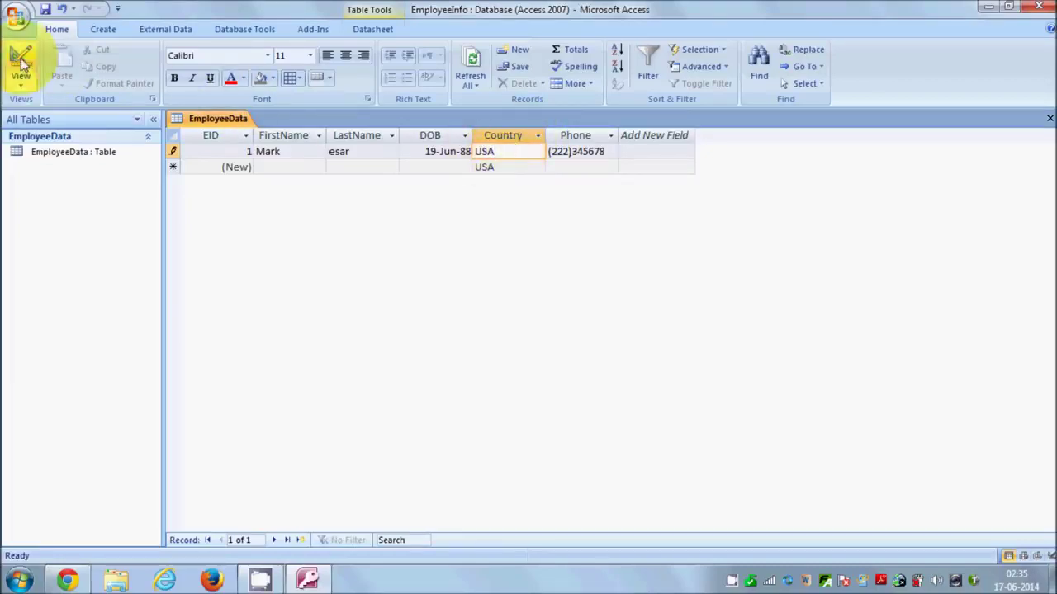
left_click(256, 212)
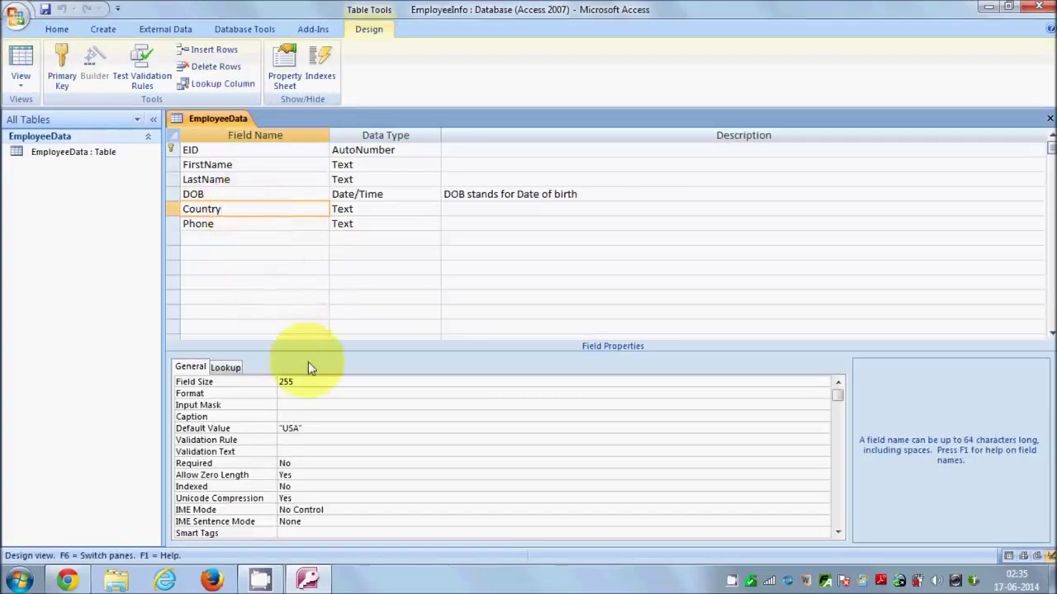
left_click(388, 208)
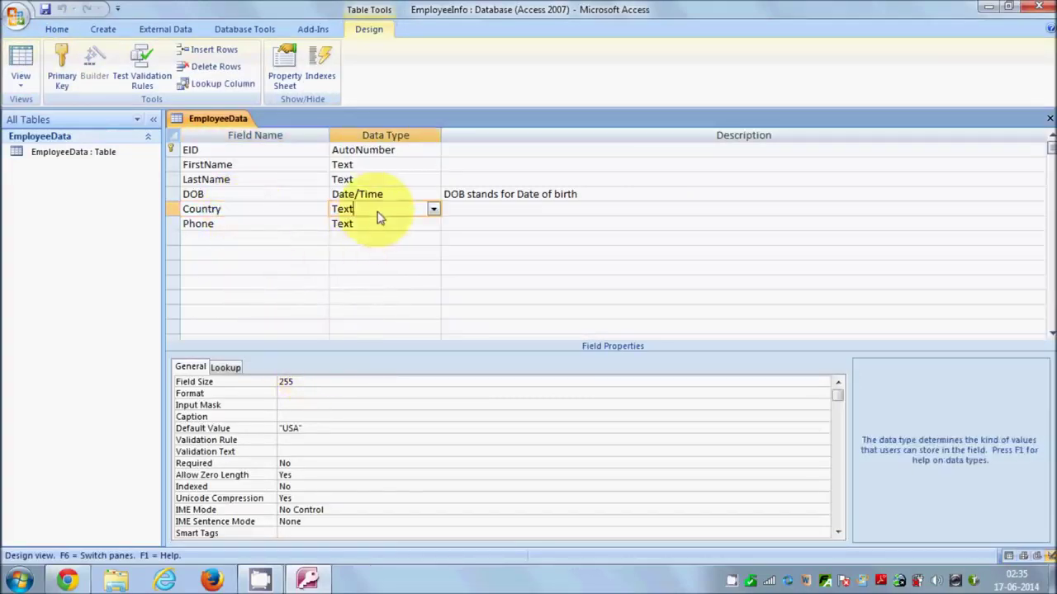
left_click(433, 210)
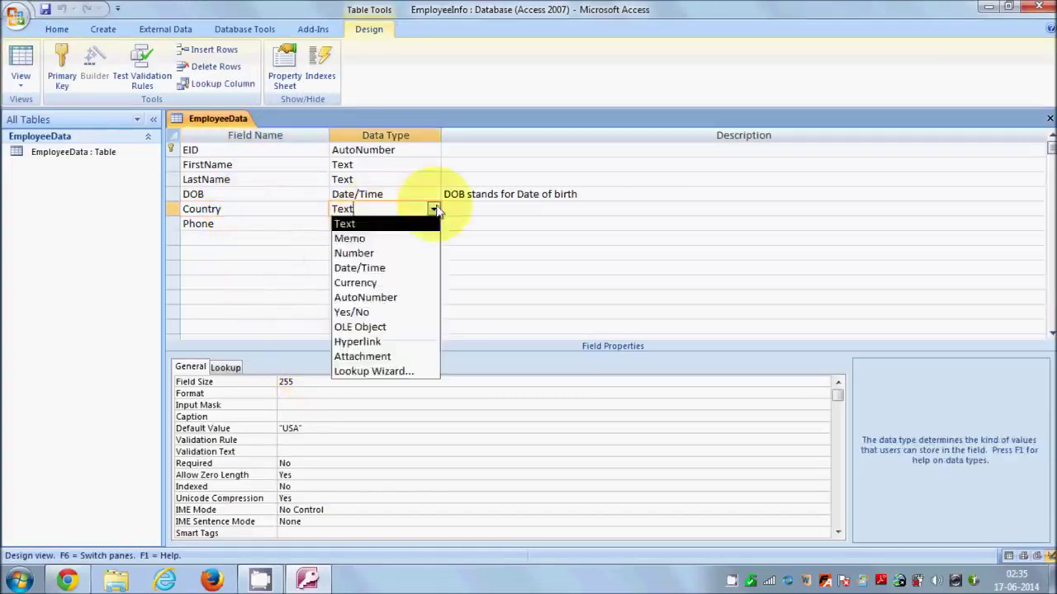
left_click(372, 373)
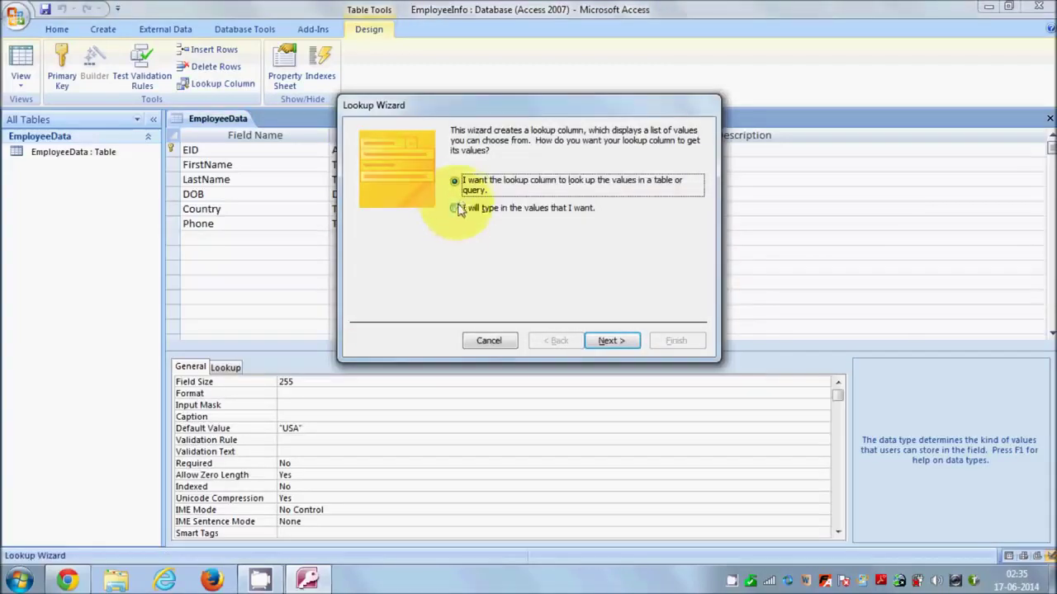
left_click(455, 211)
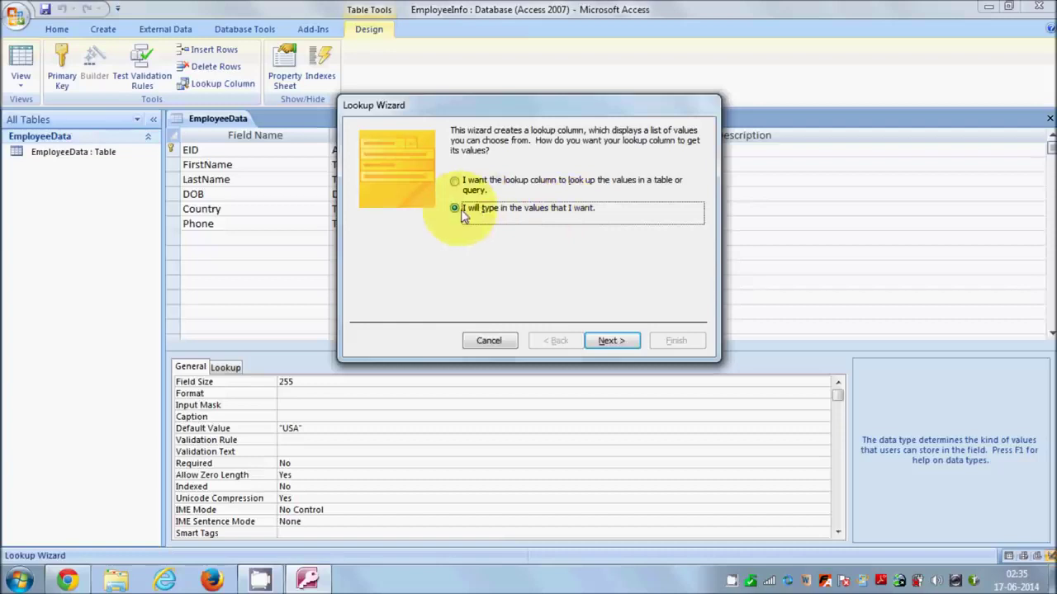
left_click(611, 342)
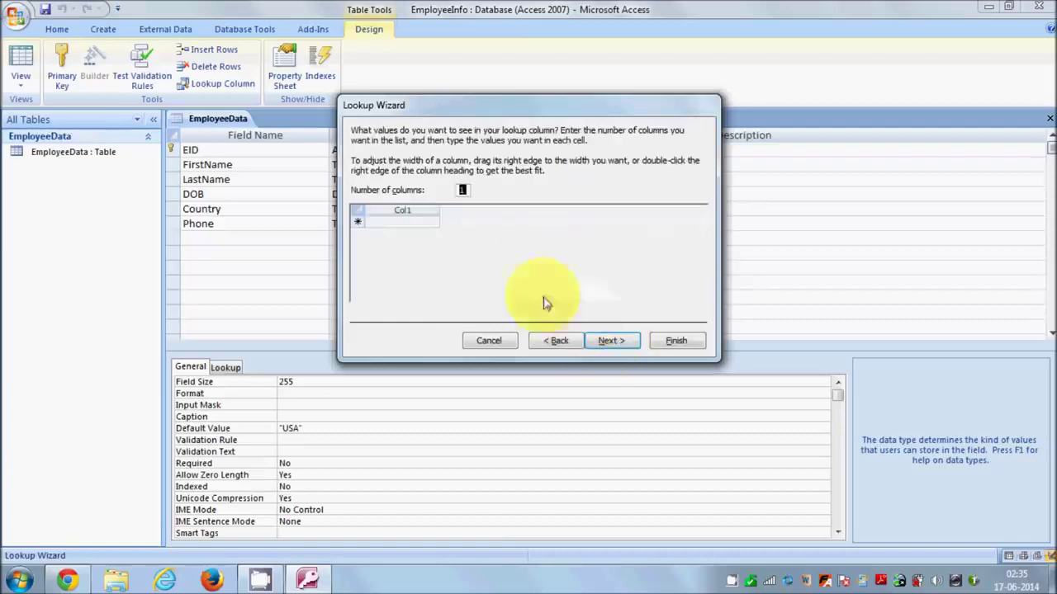
Step: Enter USA, UK and INDIA as the first Country lookup values in Col1
left_click(410, 223)
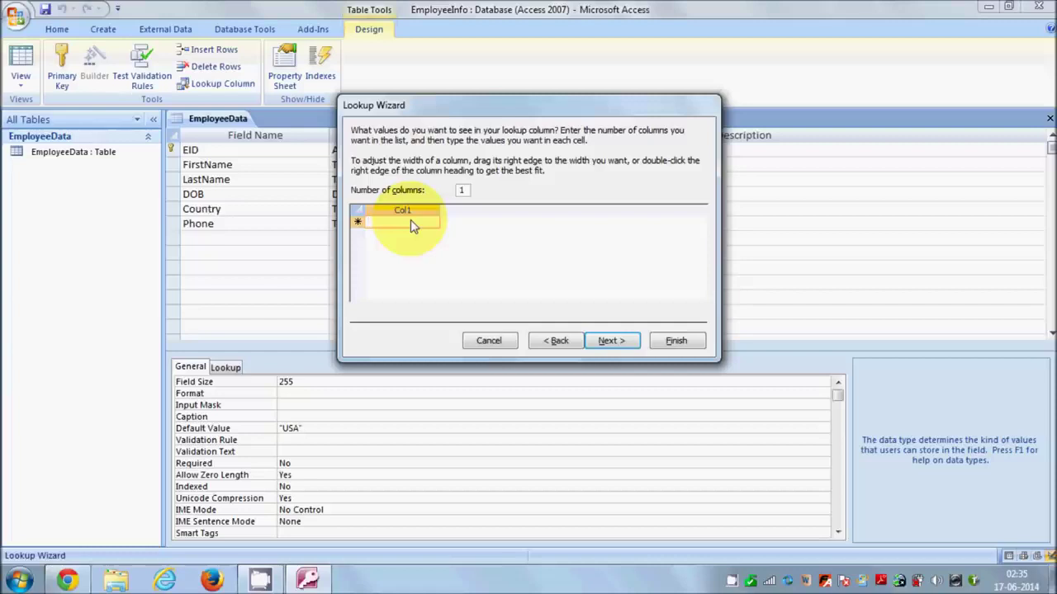
type("USA")
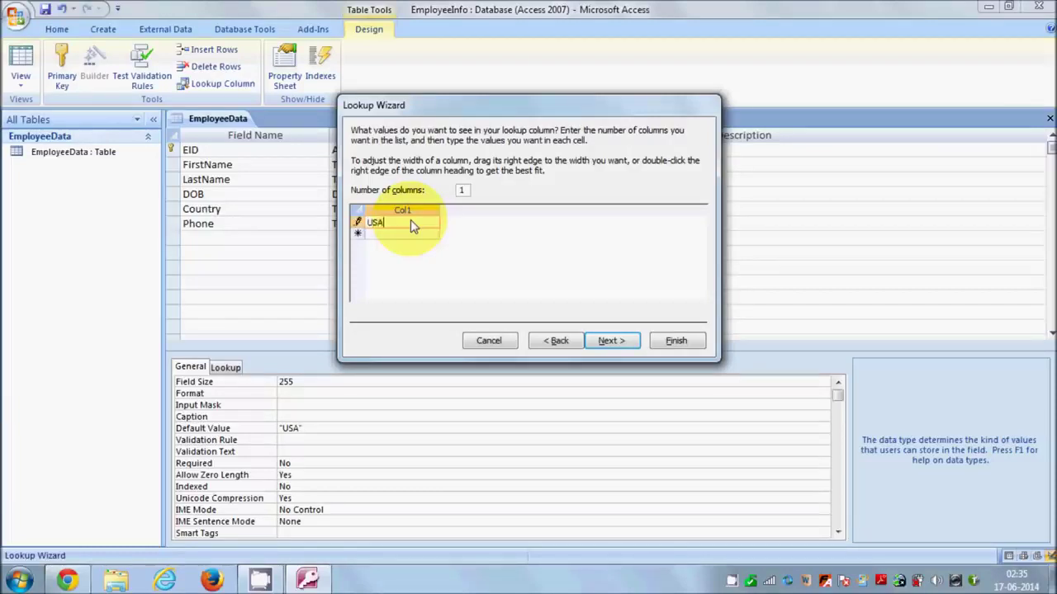
key("Return")
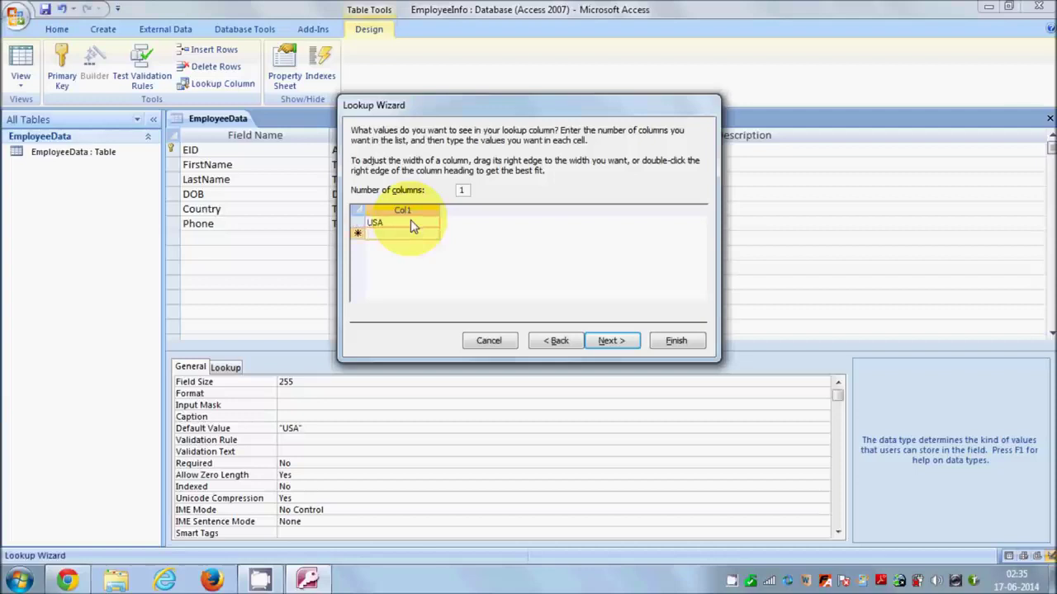
type("UK")
key("Return")
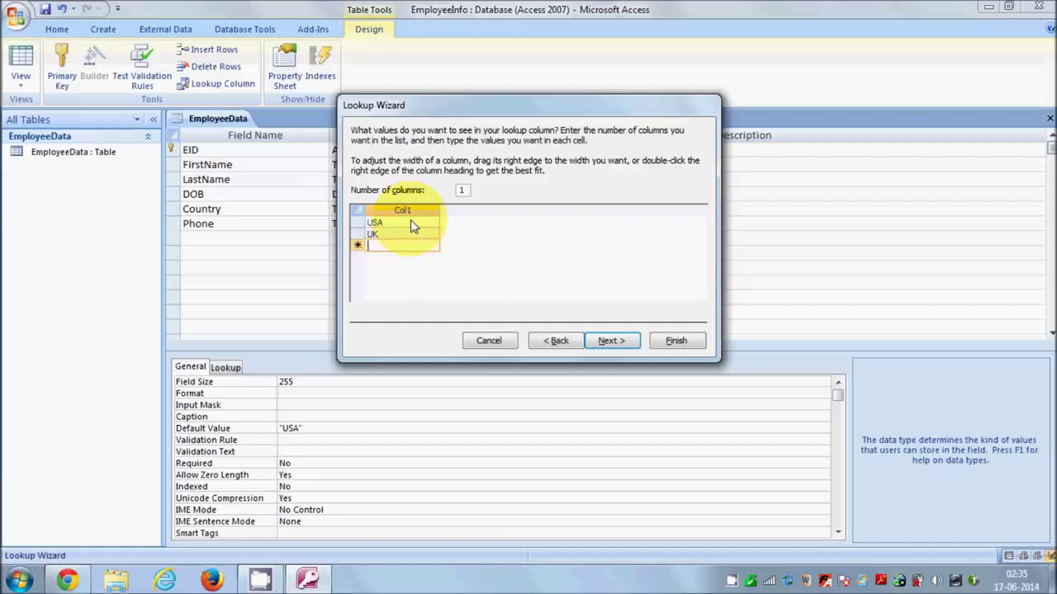
type("INDIA")
key("Return")
Step: Add GERMANY, CHINA and FRANCE, keep the label Country, and finish the Lookup Wizard
type("GER")
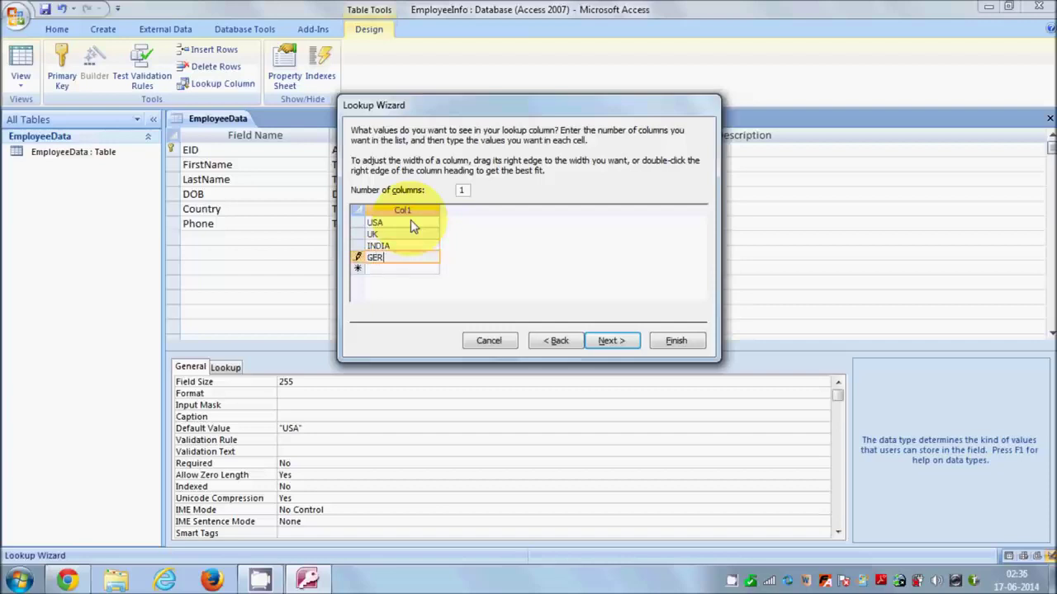
type("MANY")
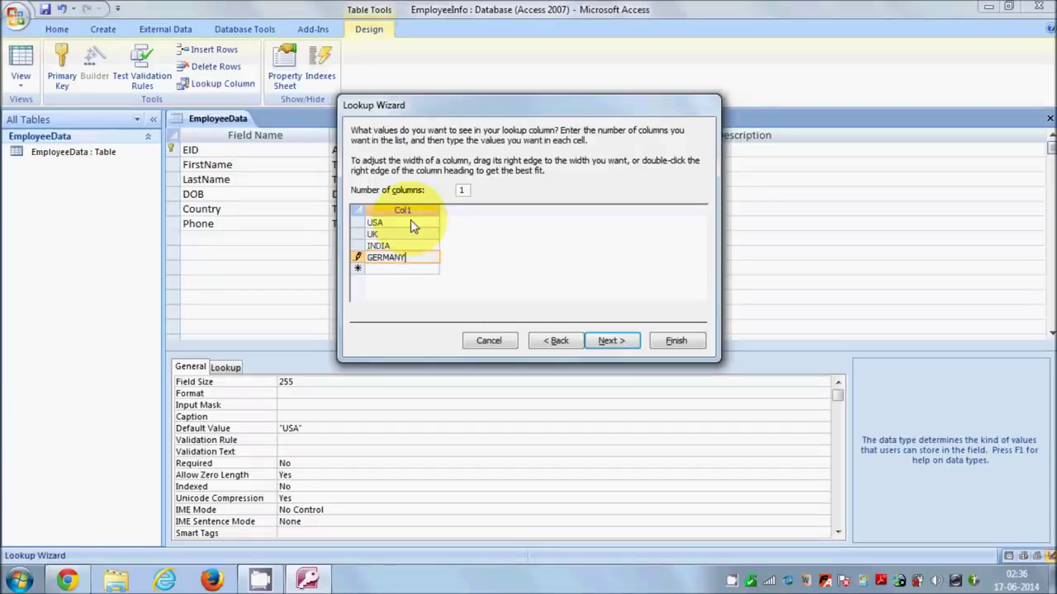
key("Return")
type("C")
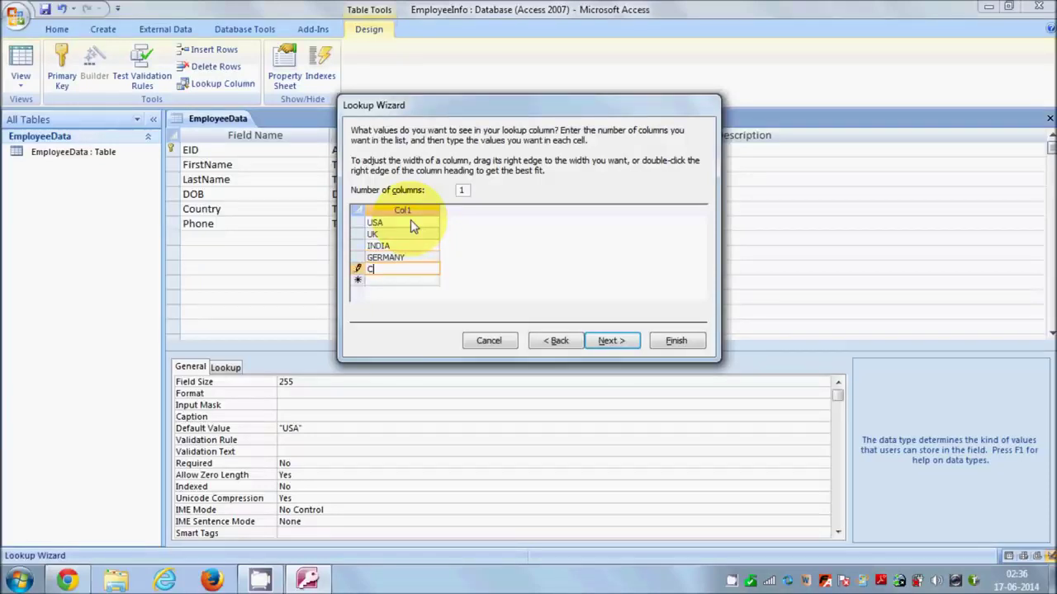
type("HINA")
key("Return")
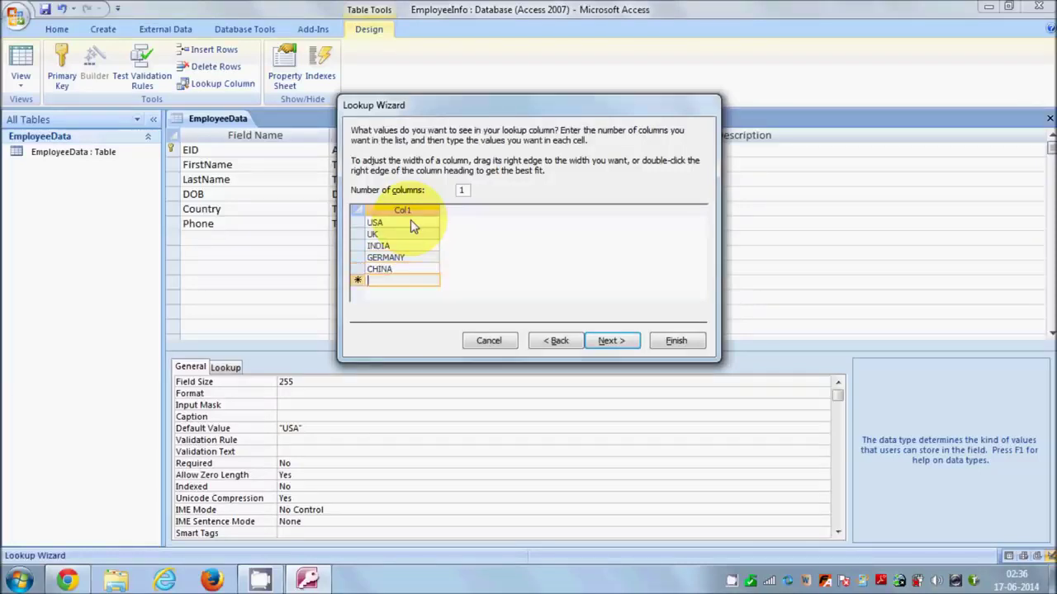
type("FRANCE")
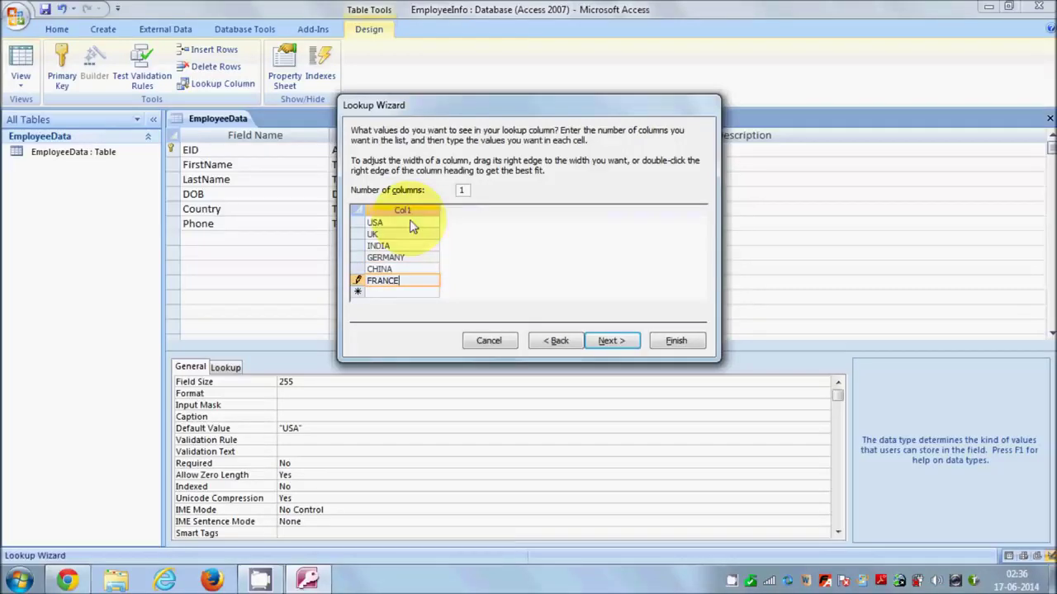
left_click(611, 341)
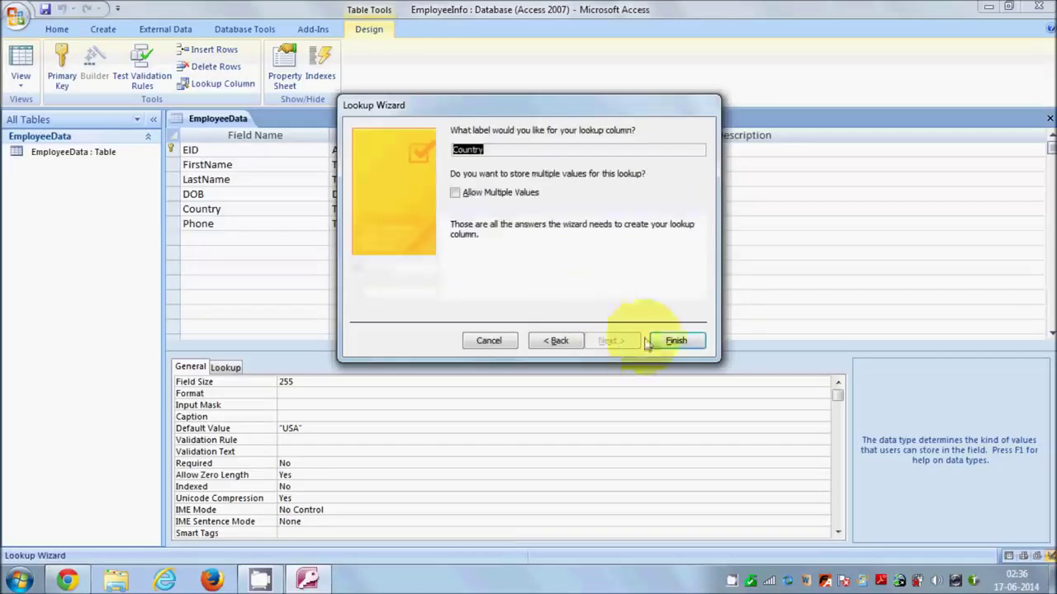
left_click(673, 342)
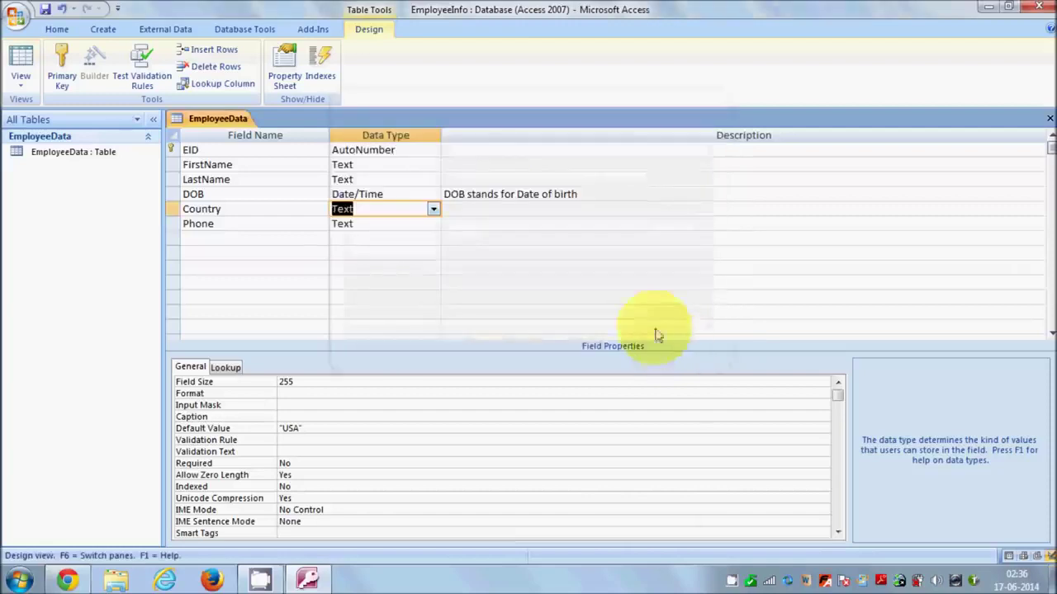
Step: Save the design, switch to datasheet view, set record 1's Country to CHINA, and save
left_click(20, 62)
left_click(501, 330)
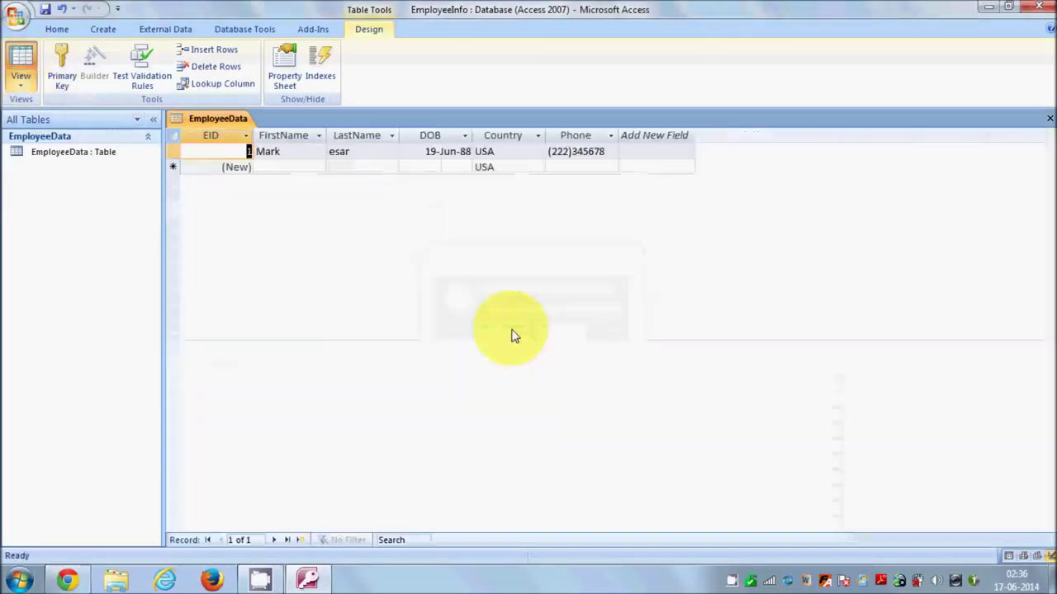
left_click(520, 157)
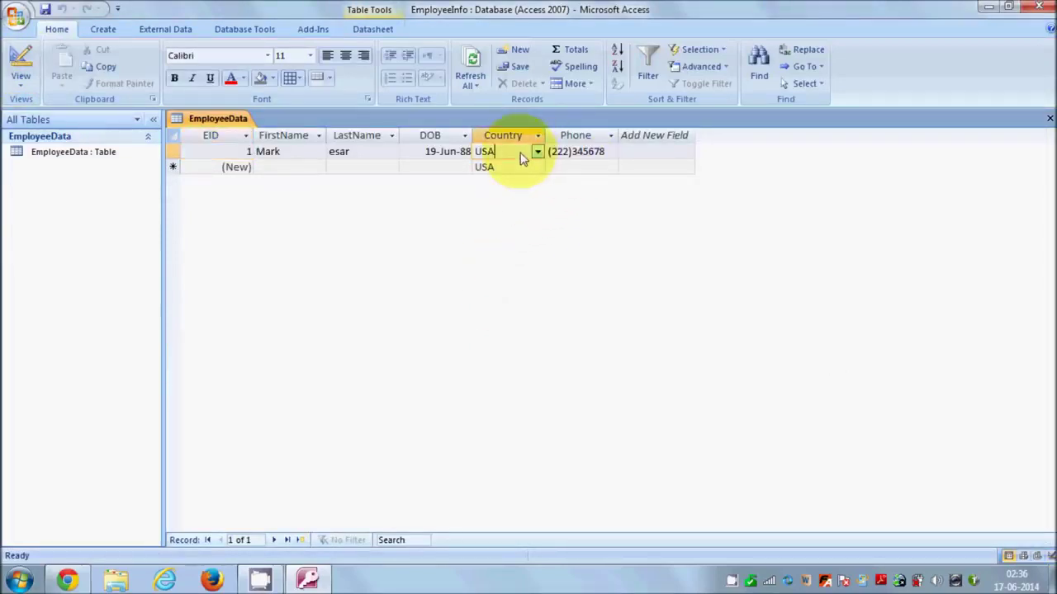
left_click(536, 153)
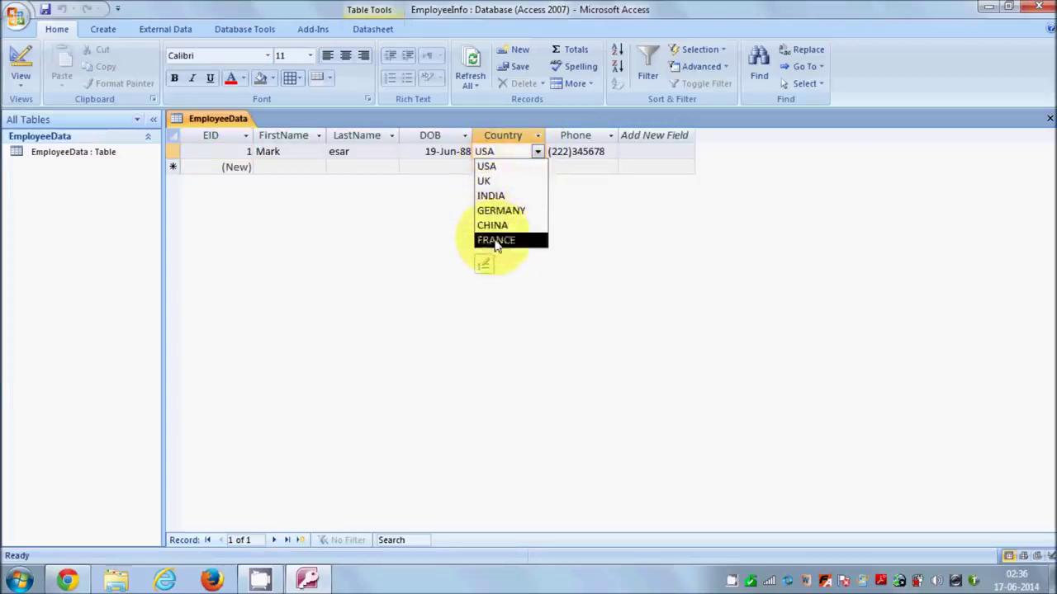
left_click(494, 196)
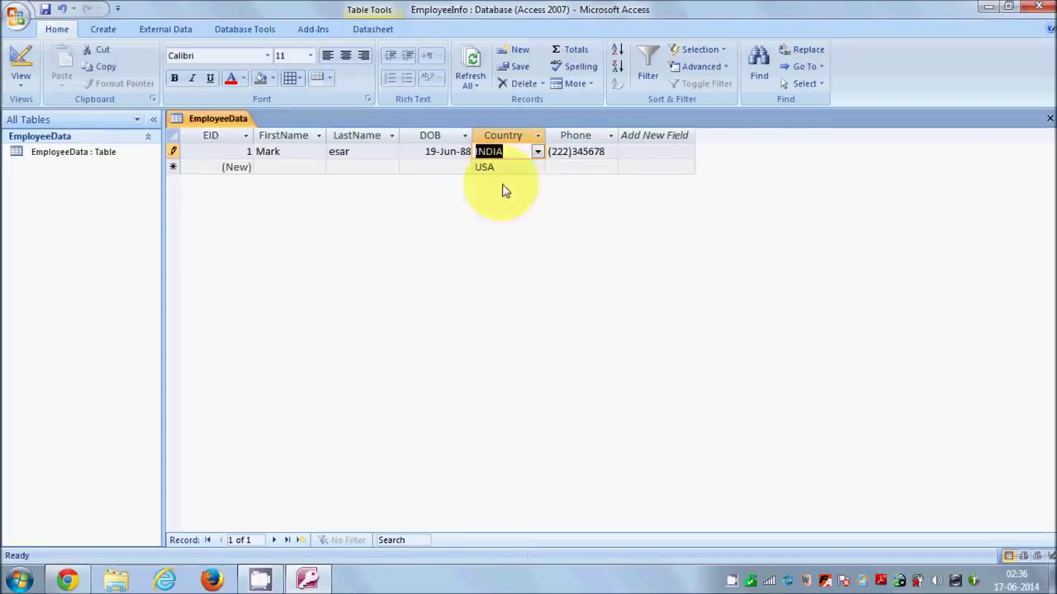
left_click(537, 152)
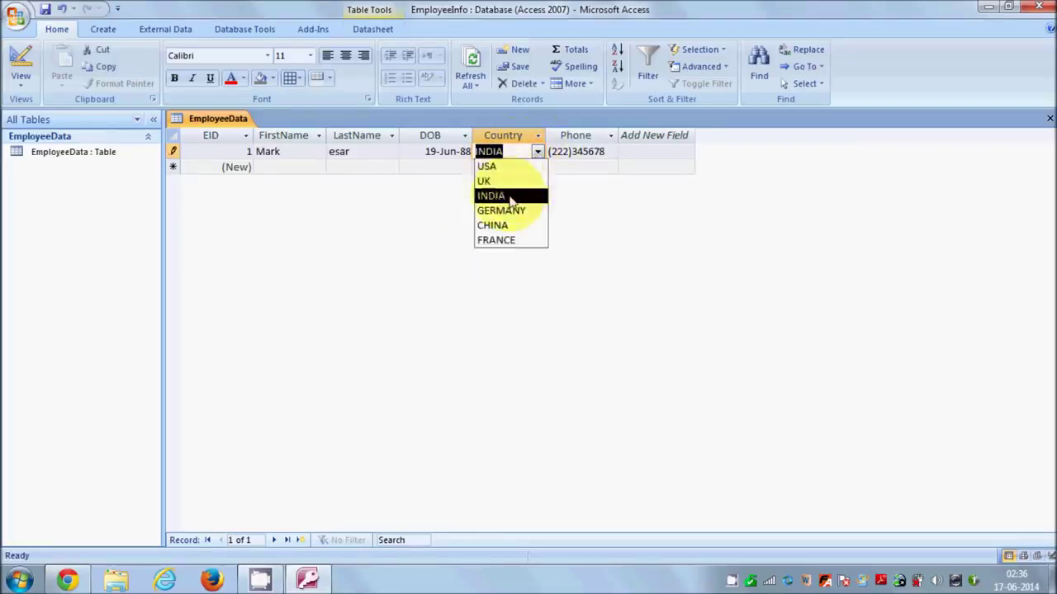
left_click(505, 196)
left_click(537, 152)
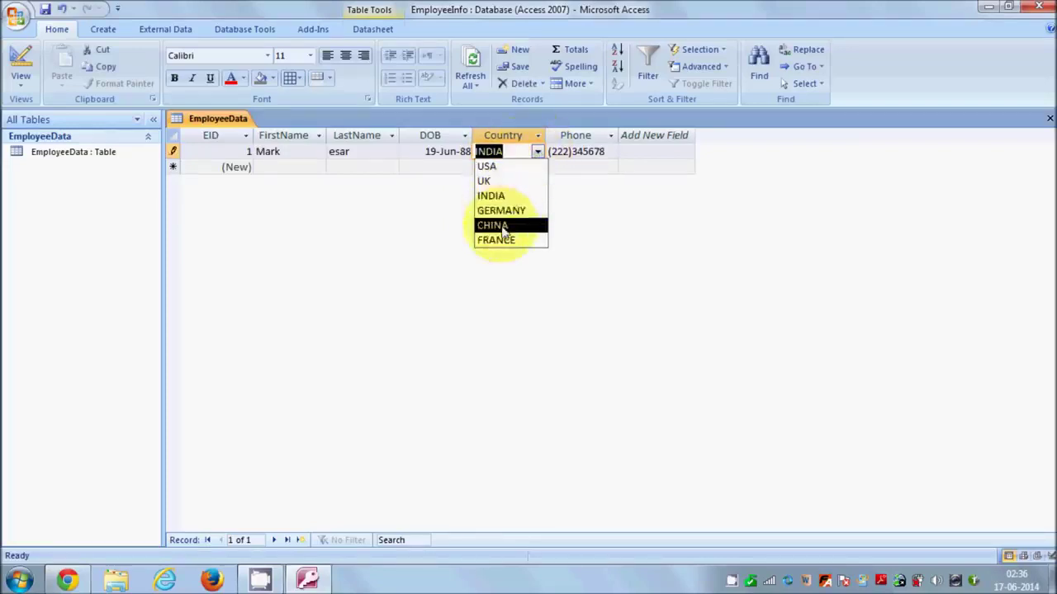
left_click(500, 225)
left_click(46, 10)
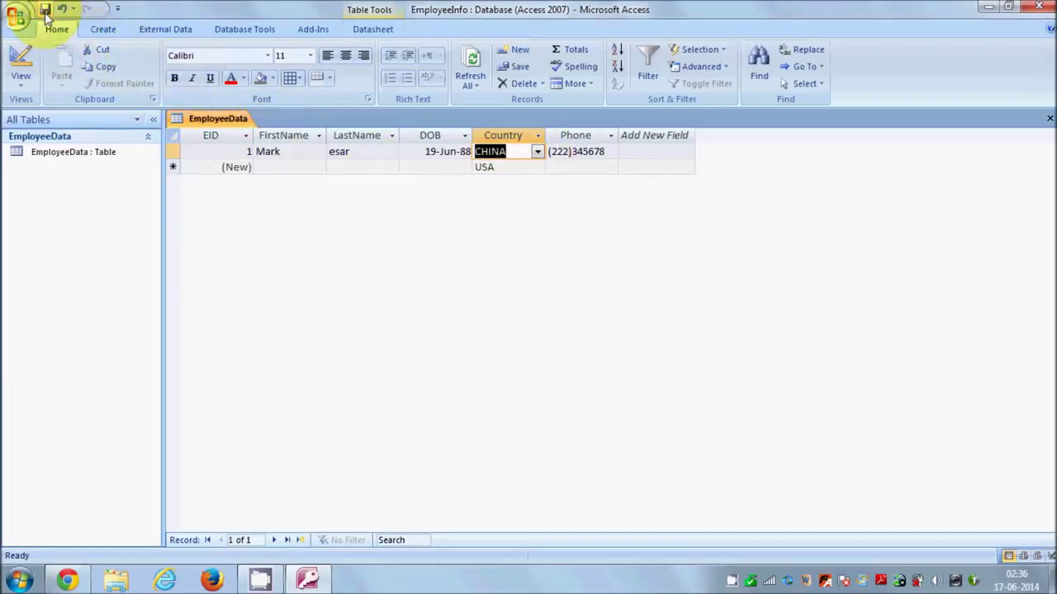
Step: Start a new record with the employee's first and last name and DOB 23-May-89
left_click(264, 169)
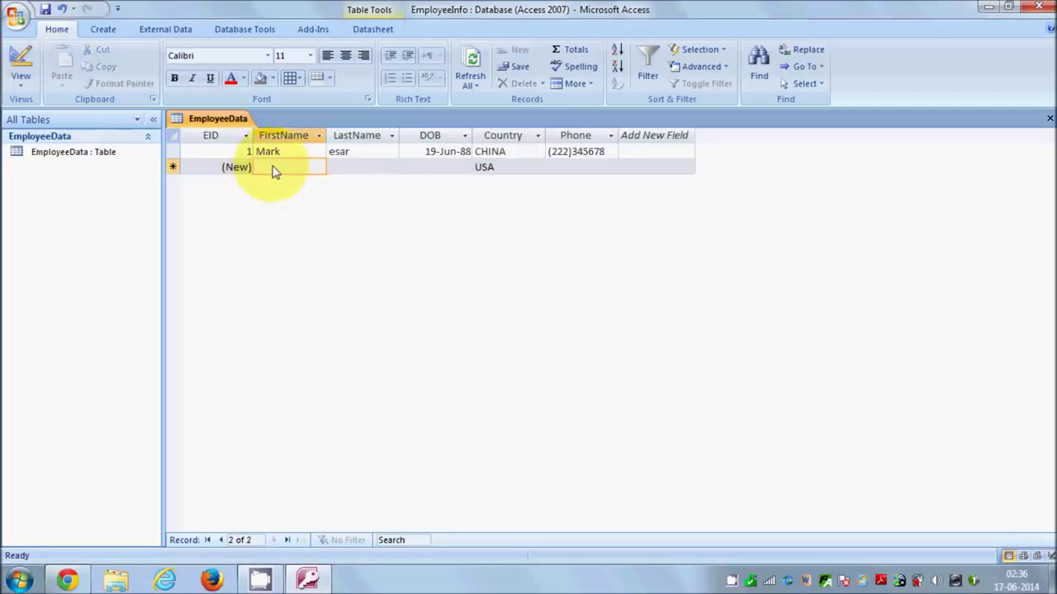
type("John")
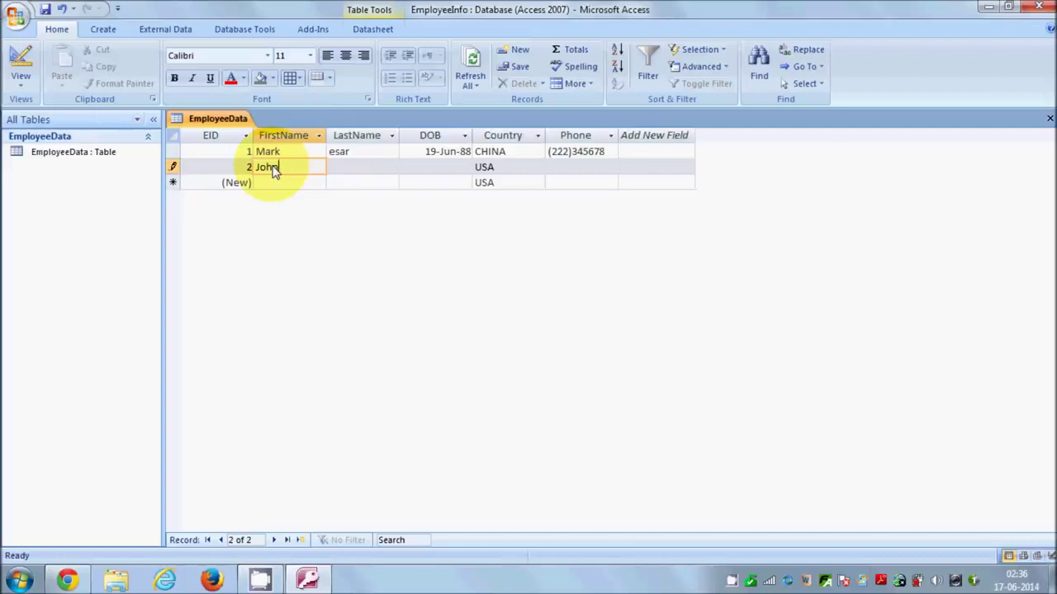
key("Tab")
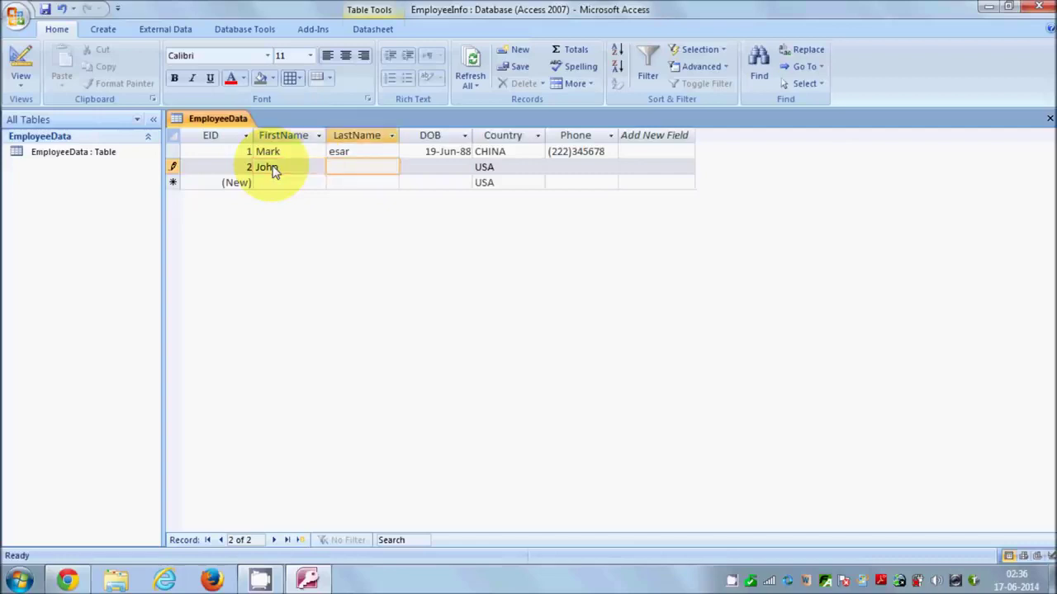
type("eather")
key("Tab")
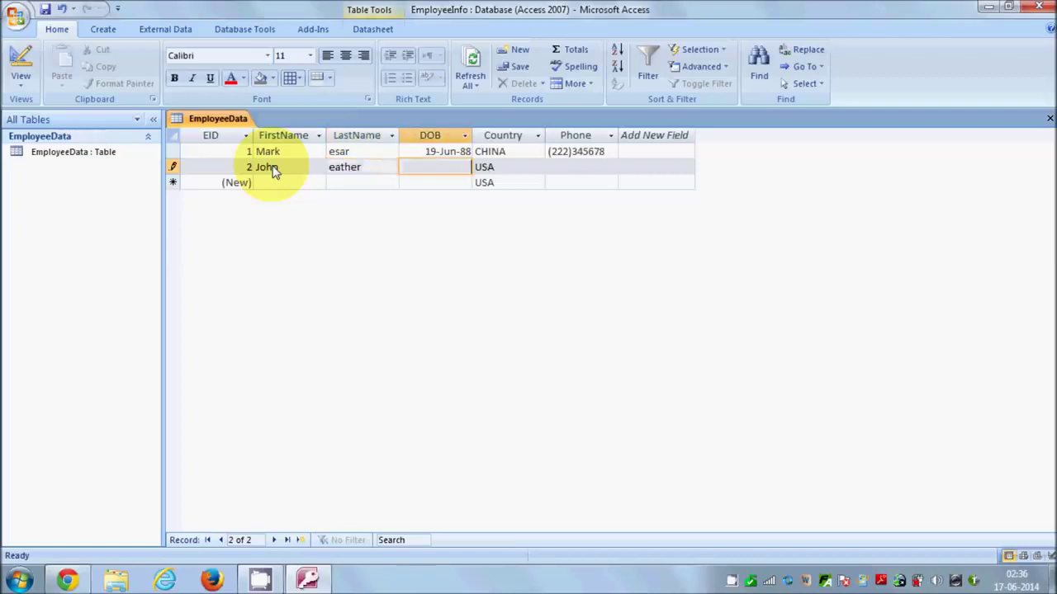
left_click(426, 171)
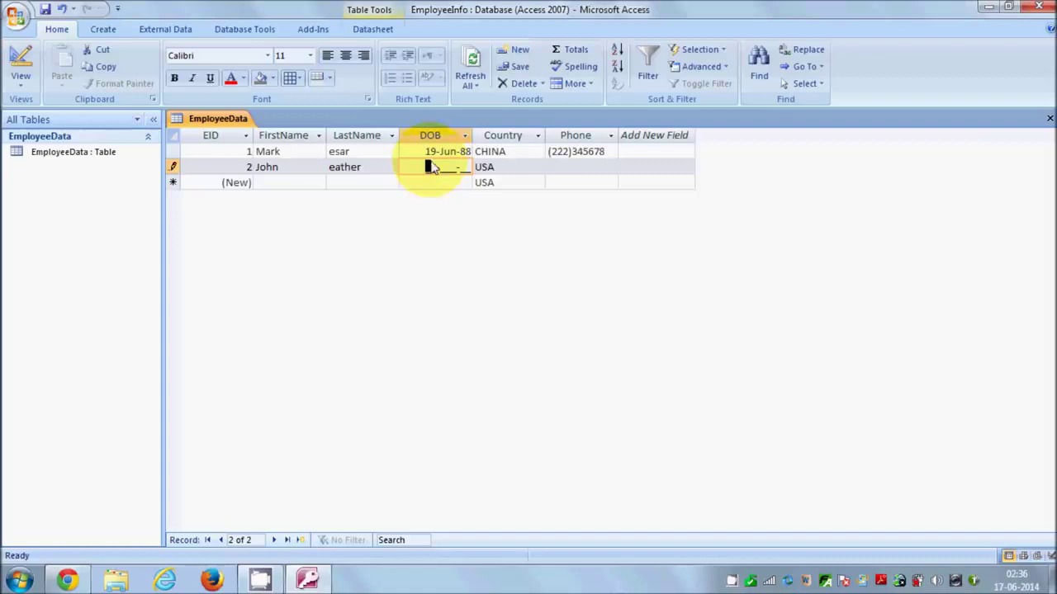
type("23-May-")
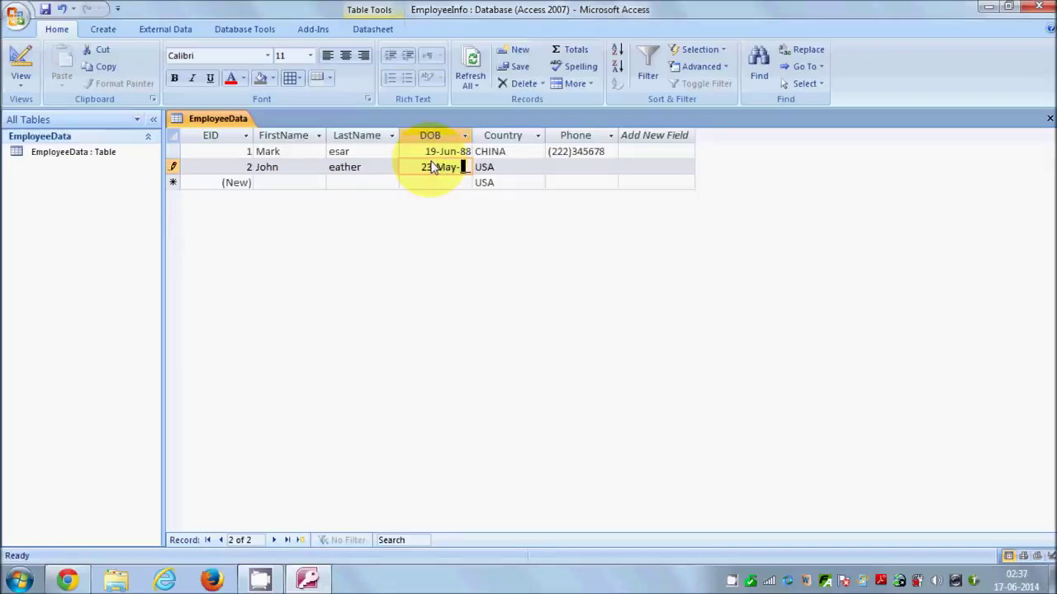
type("89")
Step: Enter the employee's phone number in the masked format and save the record
left_click(565, 169)
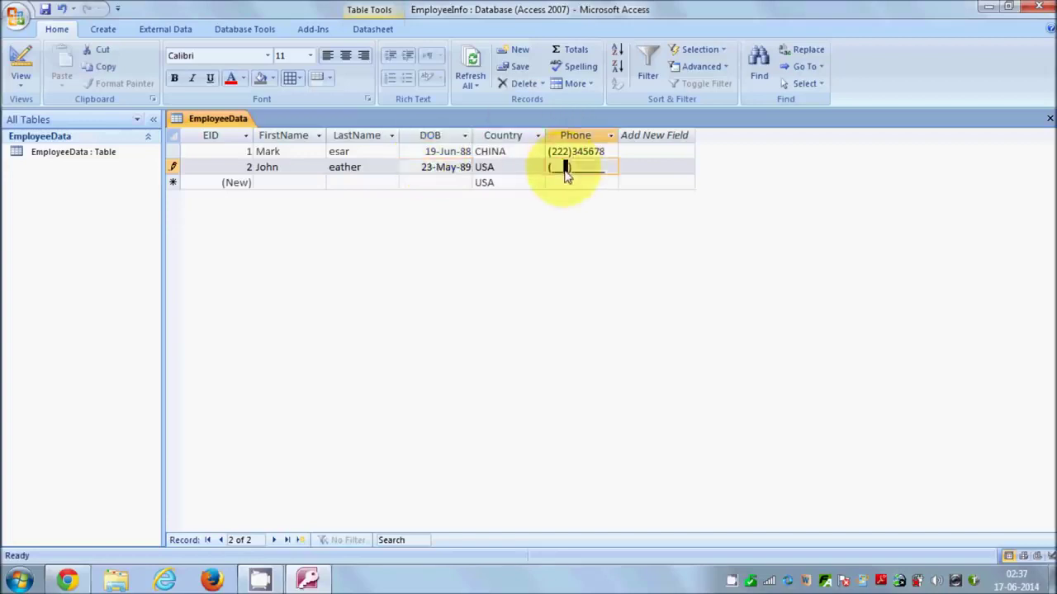
type("22232")
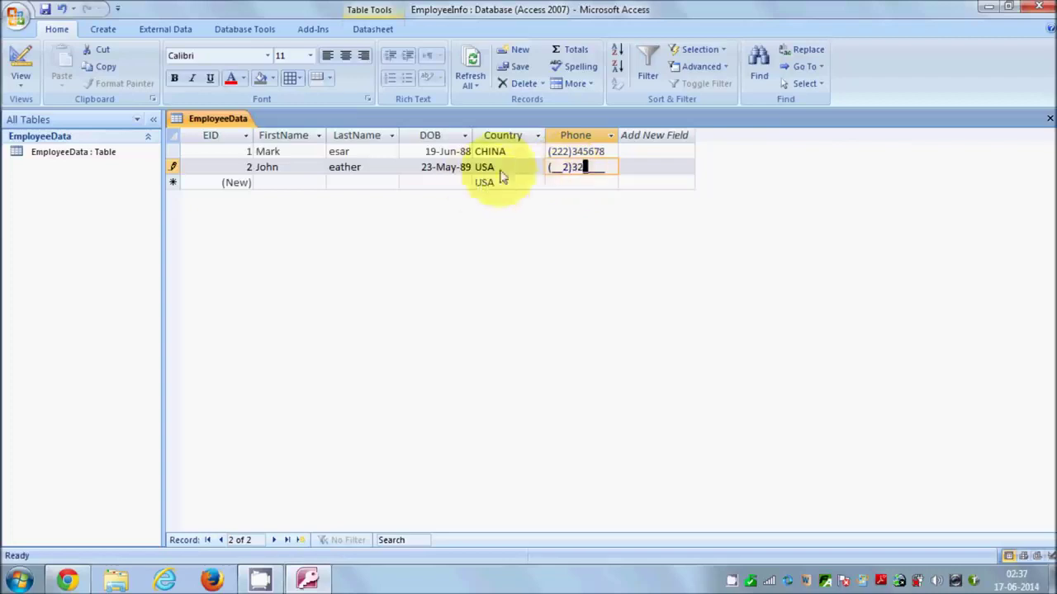
left_click(554, 176)
type("23")
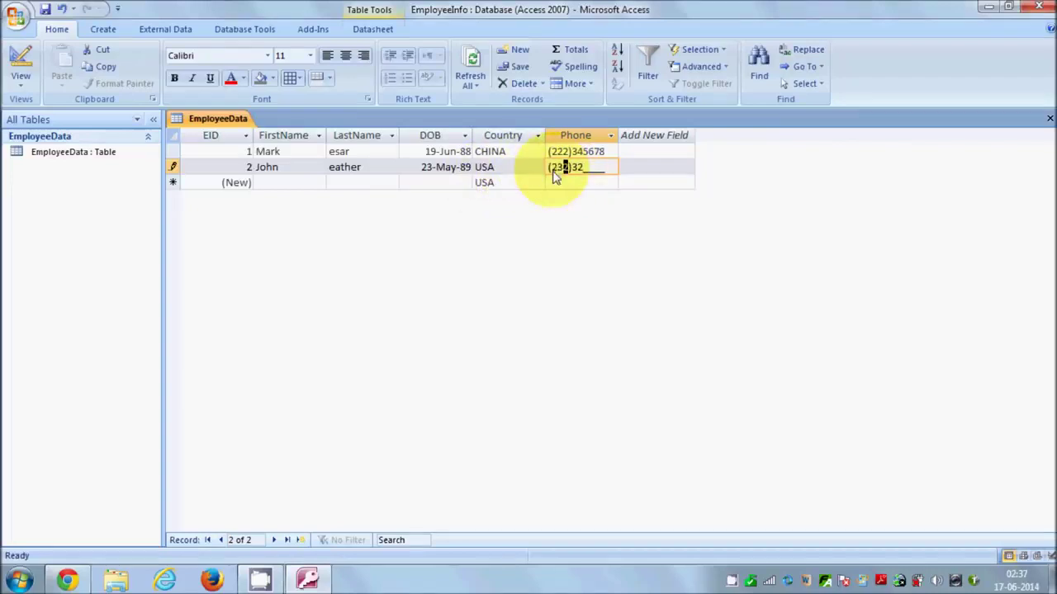
type("3)")
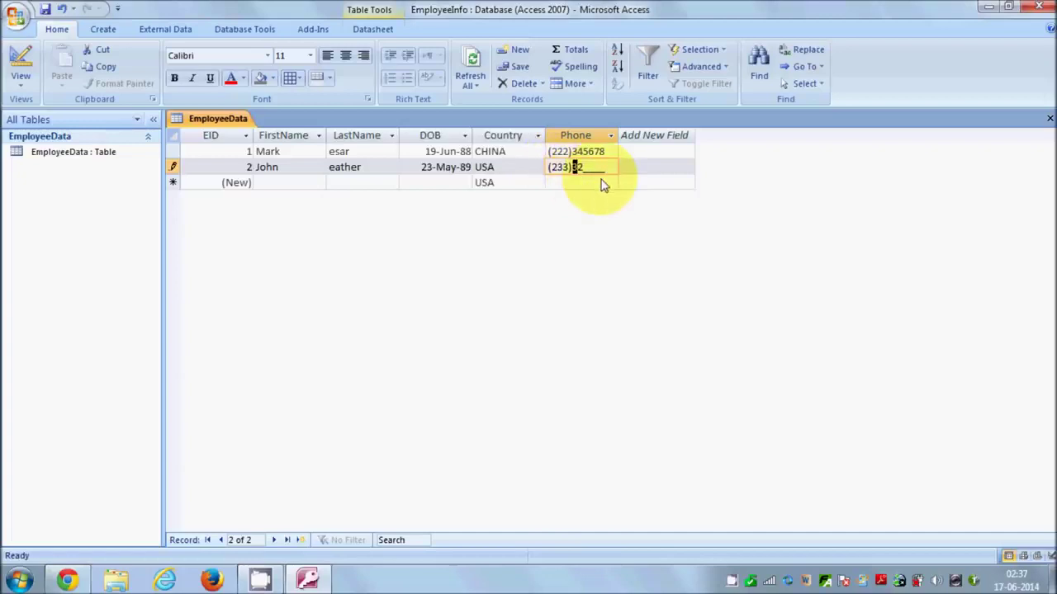
type("727272")
left_click(45, 9)
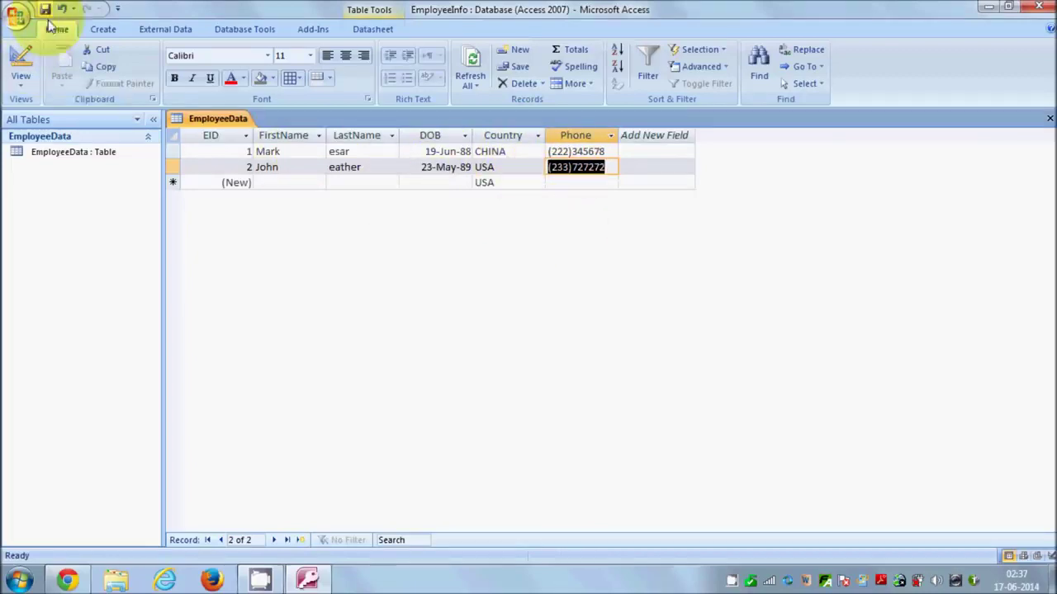
left_click(376, 586)
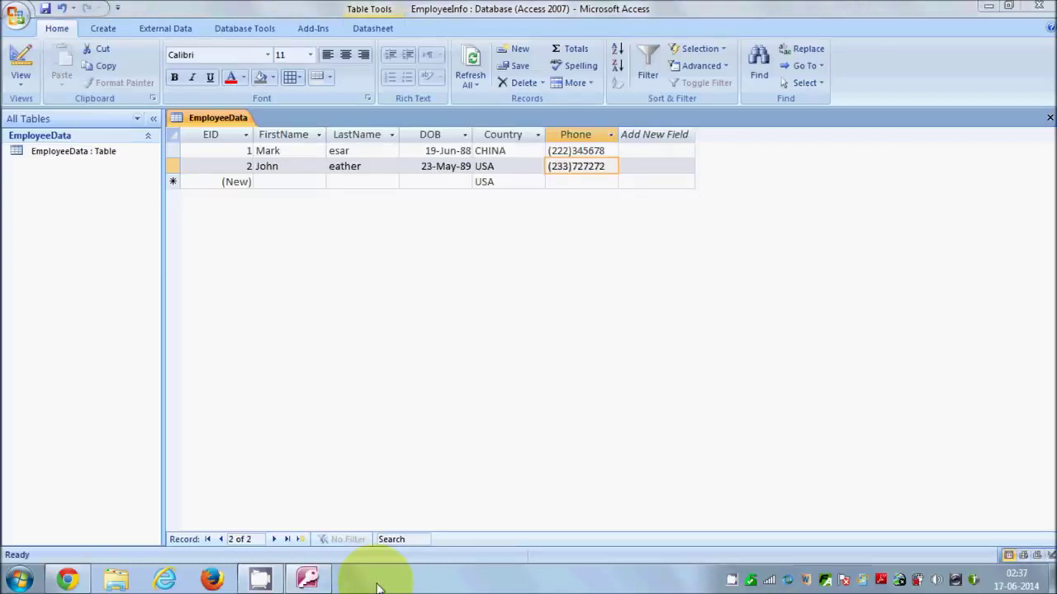